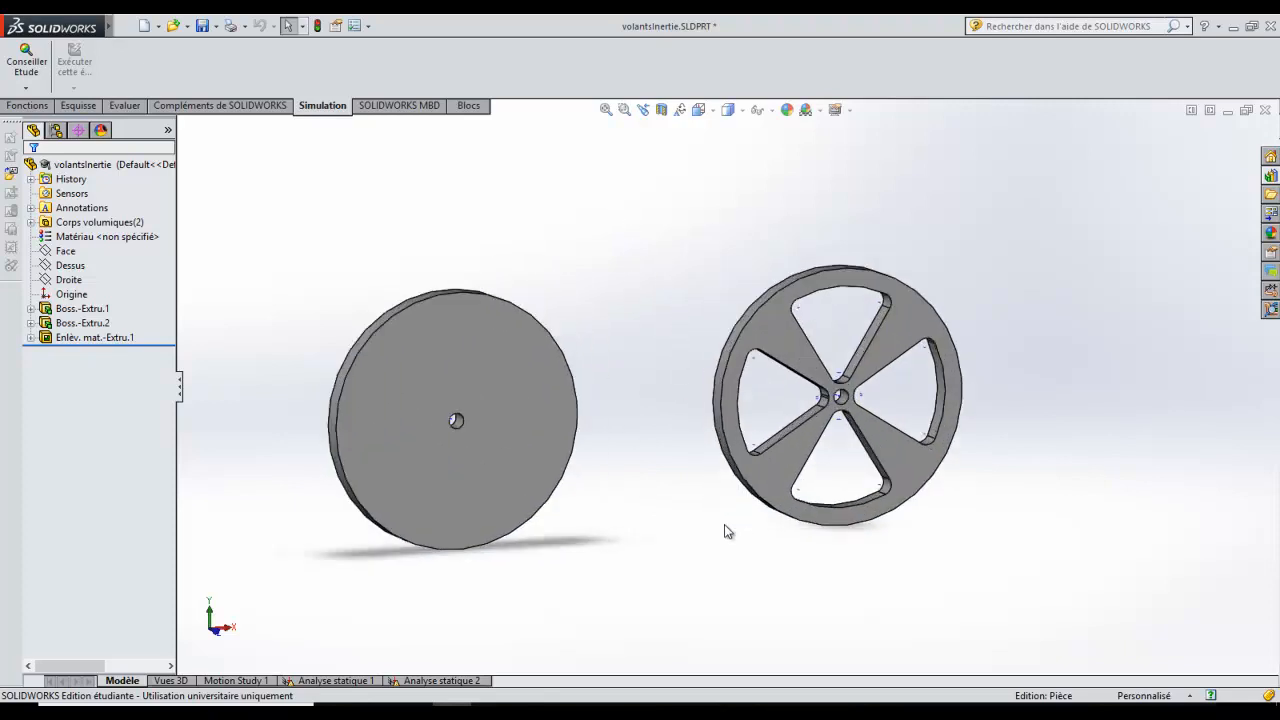
mouse_move(666, 563)
middle_mouse_down()
mouse_move(644, 574)
mouse_move(683, 571)
mouse_move(670, 573)
middle_mouse_up()
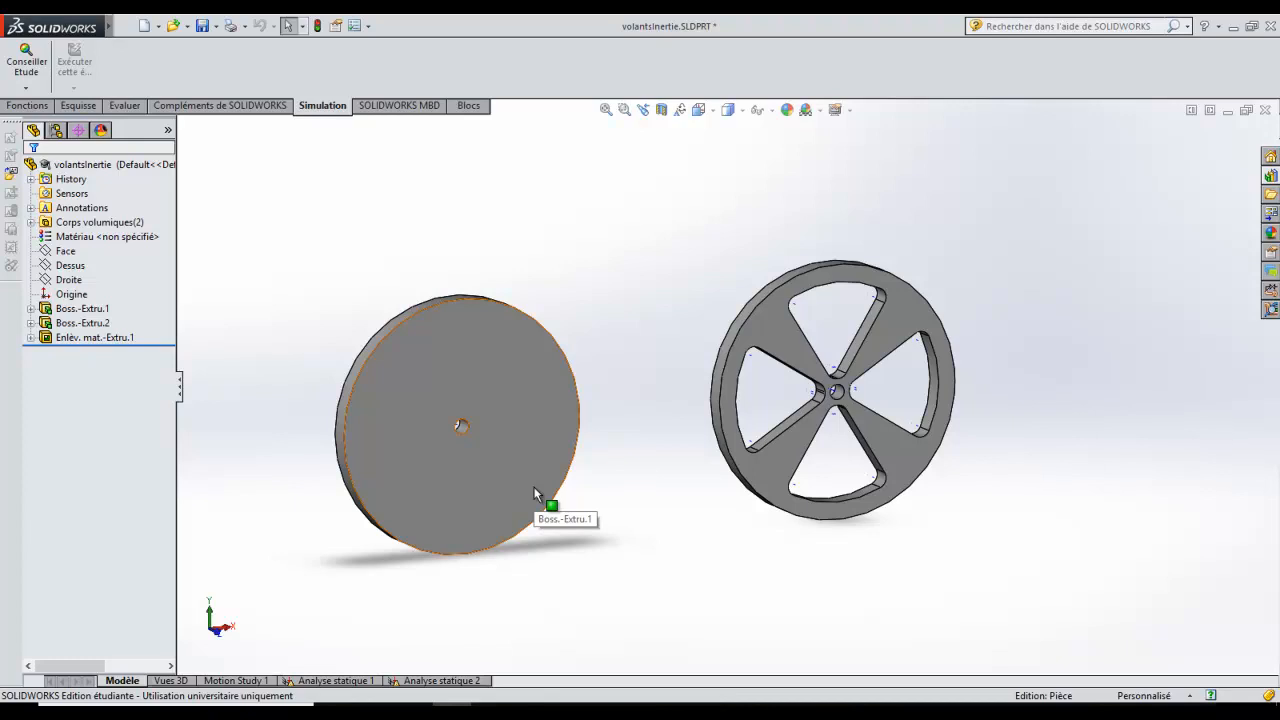
middle_click_drag(583, 502, 620, 511)
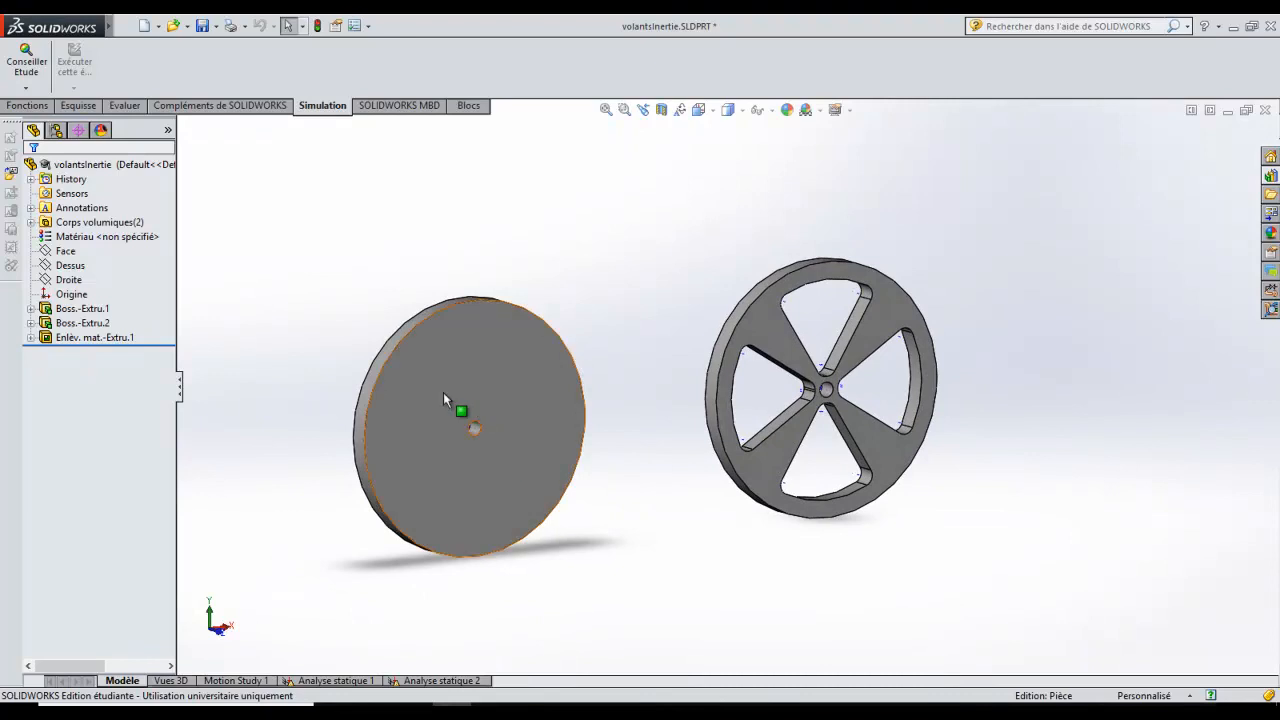
middle_click_drag(490, 397, 596, 461)
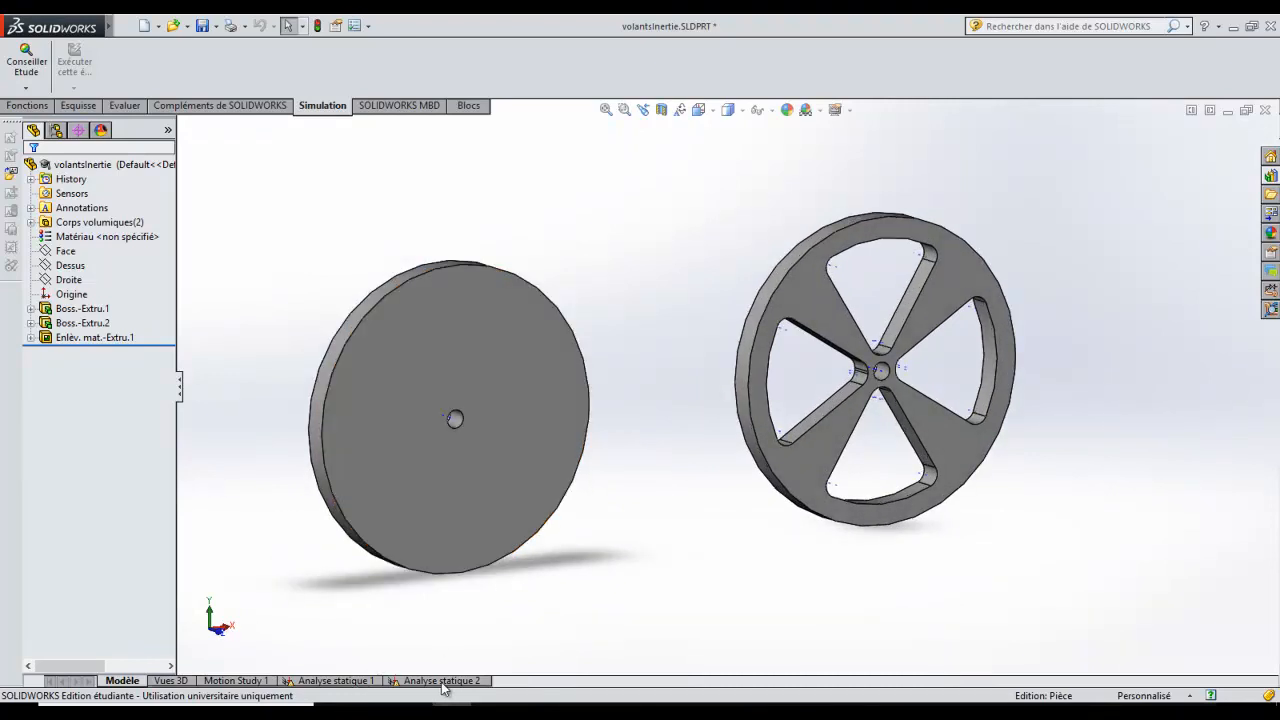
middle_click_drag(515, 598, 534, 600)
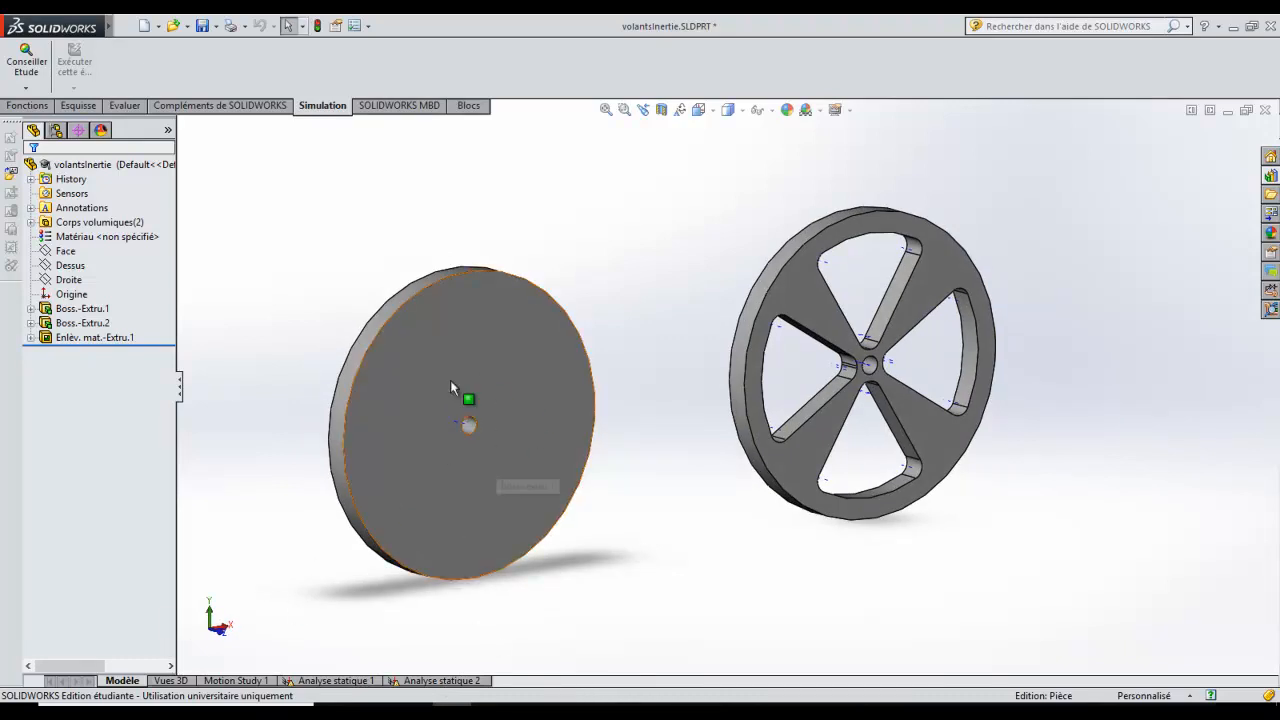
middle_click_drag(738, 428, 718, 428)
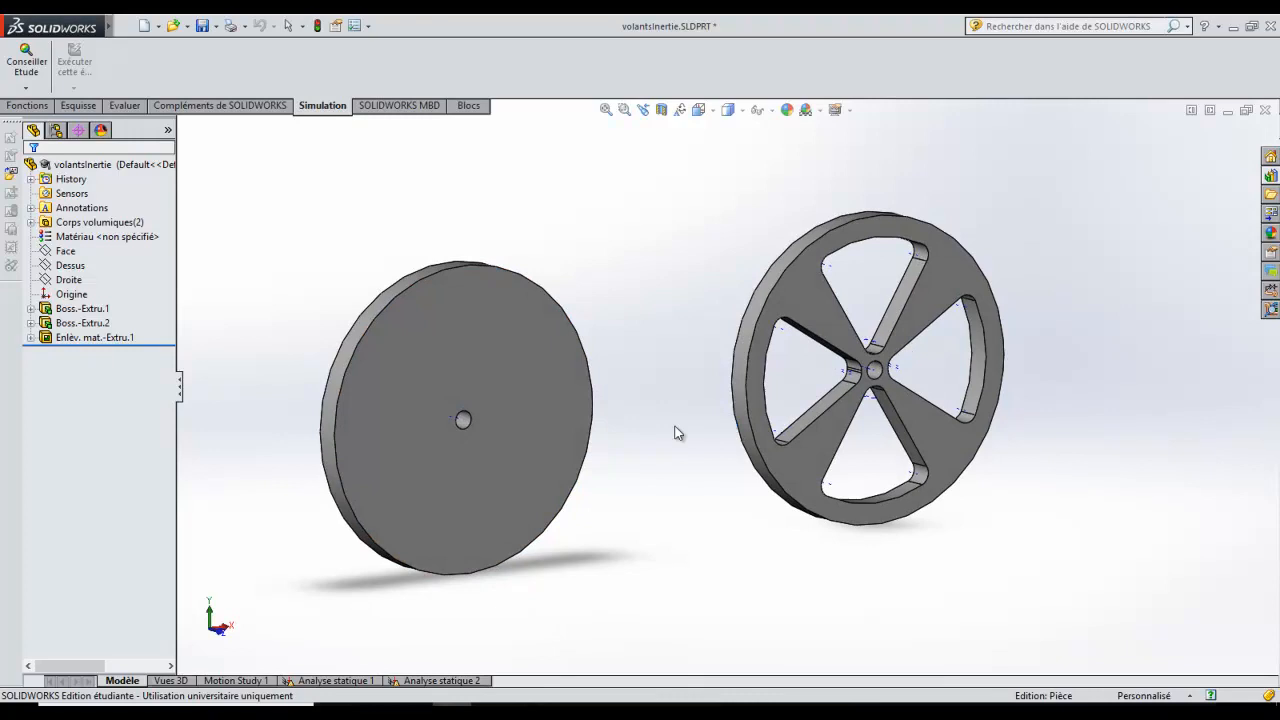
Step: Create a new static analysis study for the flywheel part, keeping the default study name
left_click(40, 90)
left_click(50, 98)
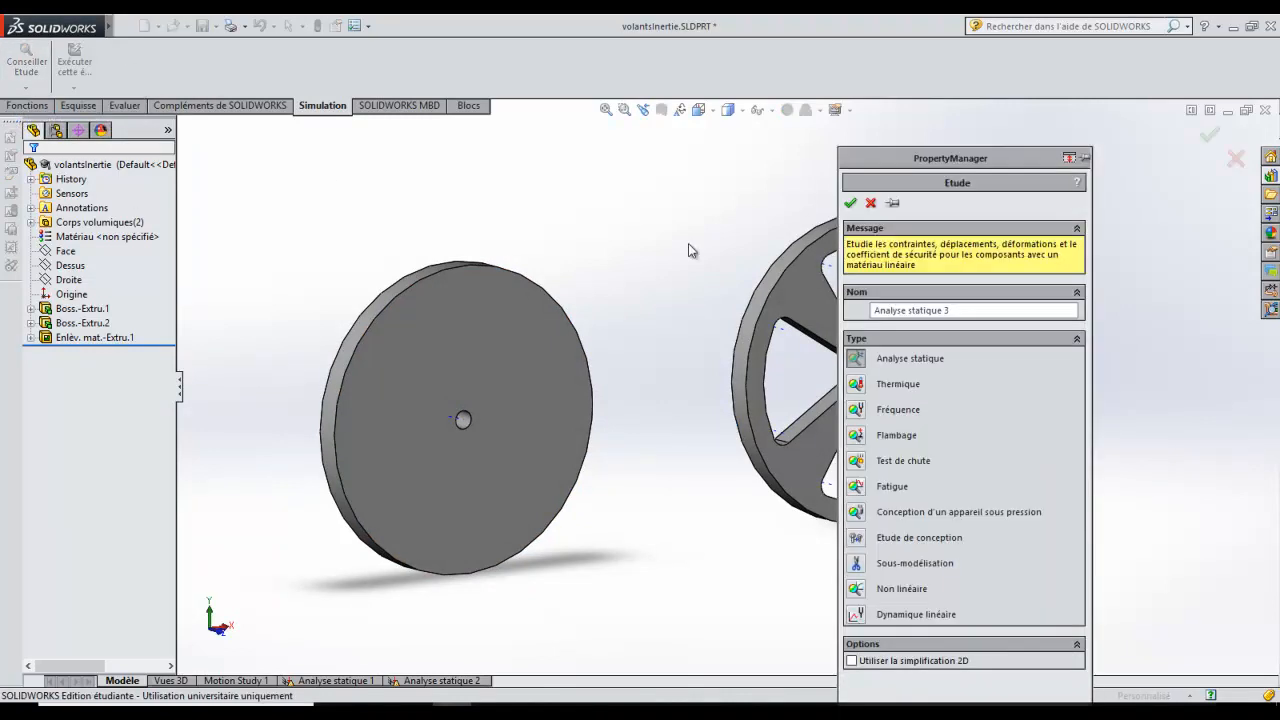
left_click(850, 203)
Step: Exclude the spoked flywheel, Corps volumique 2, from the new study's analysis
left_click(110, 341)
left_click(76, 328)
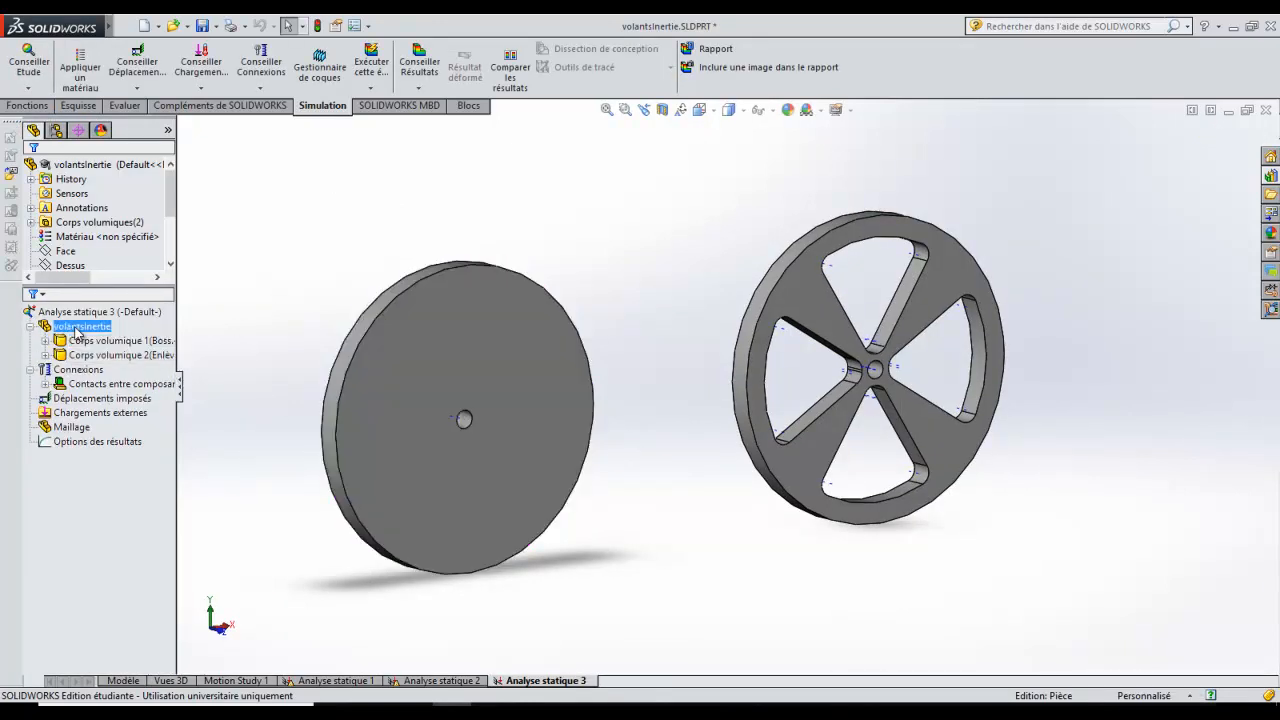
left_click(127, 345)
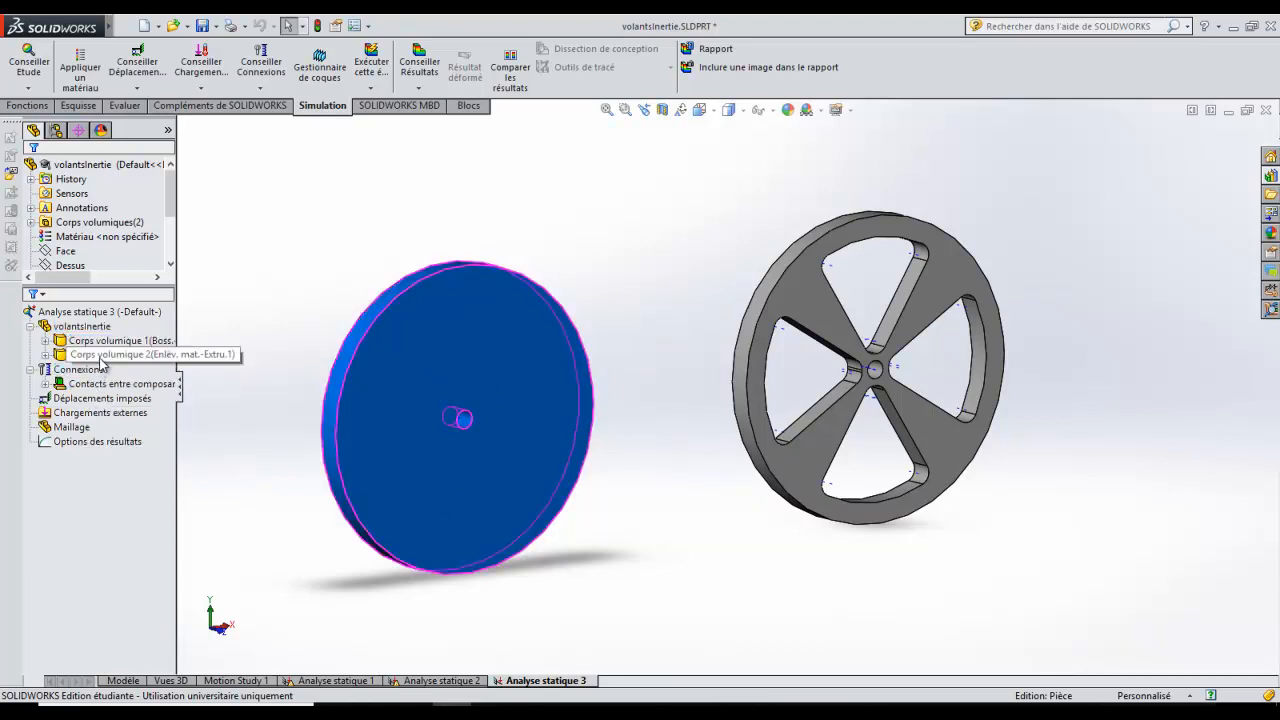
left_click(102, 356)
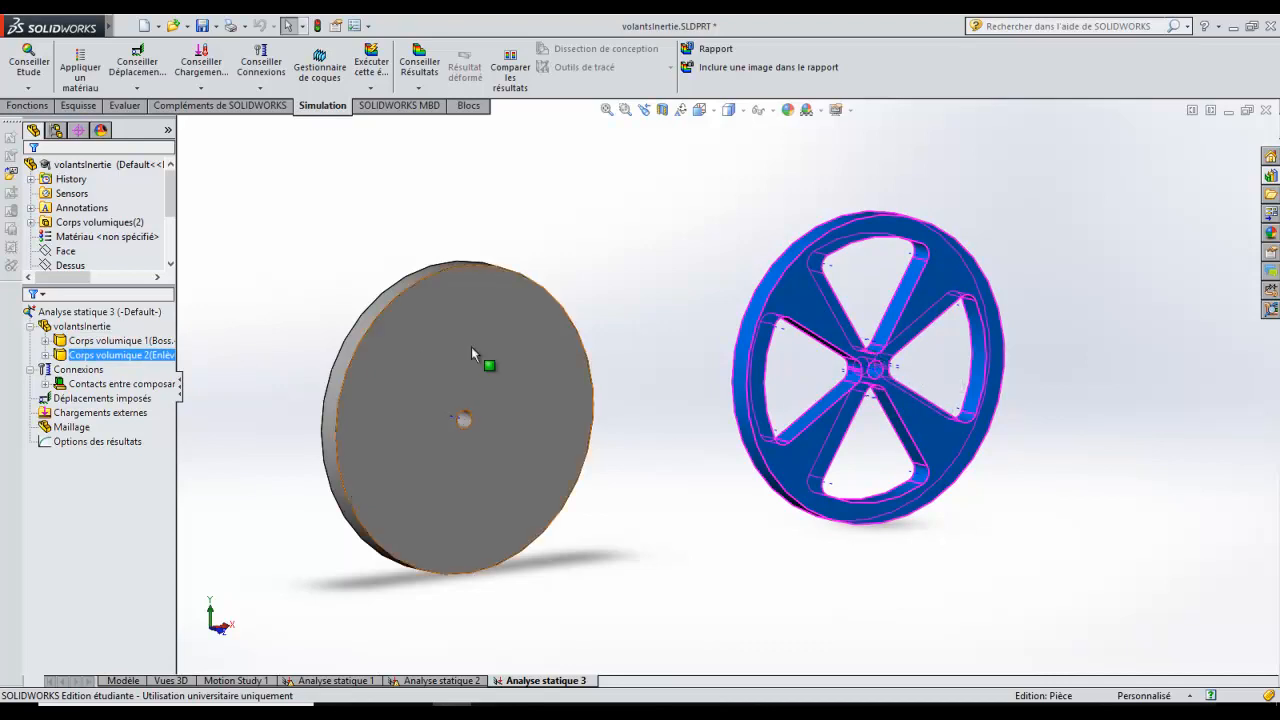
right_click(135, 358)
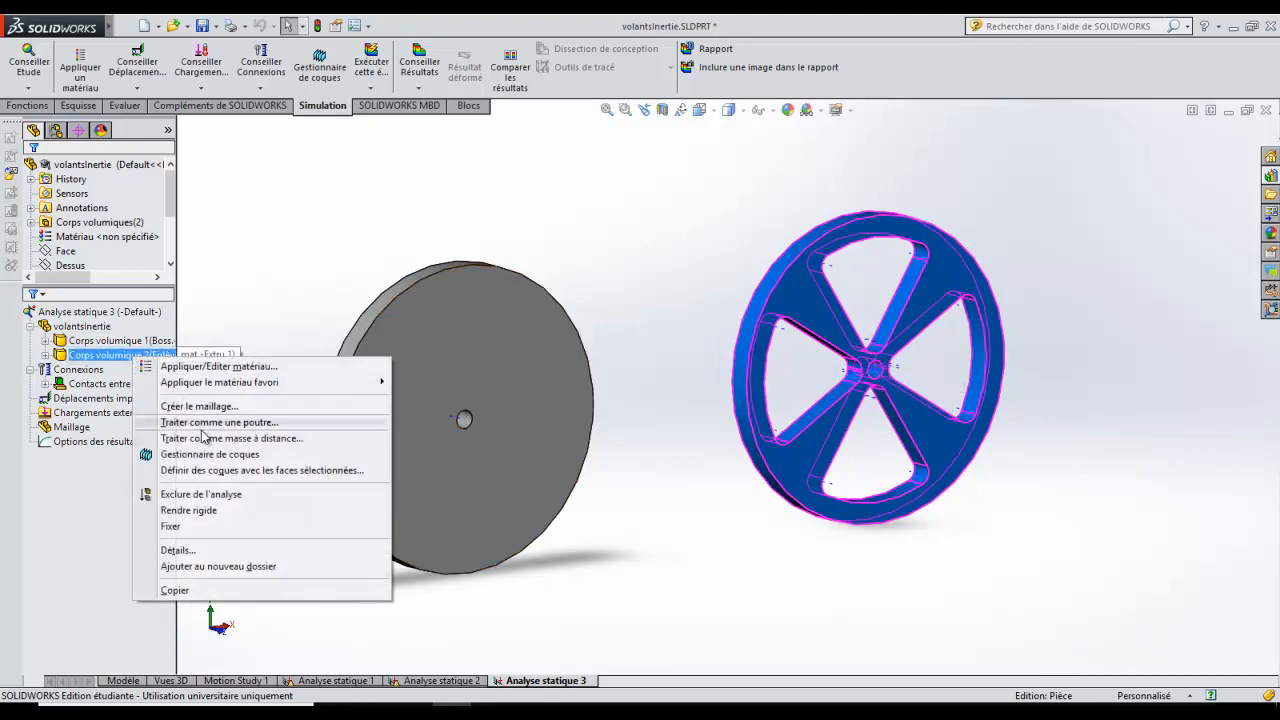
left_click(195, 494)
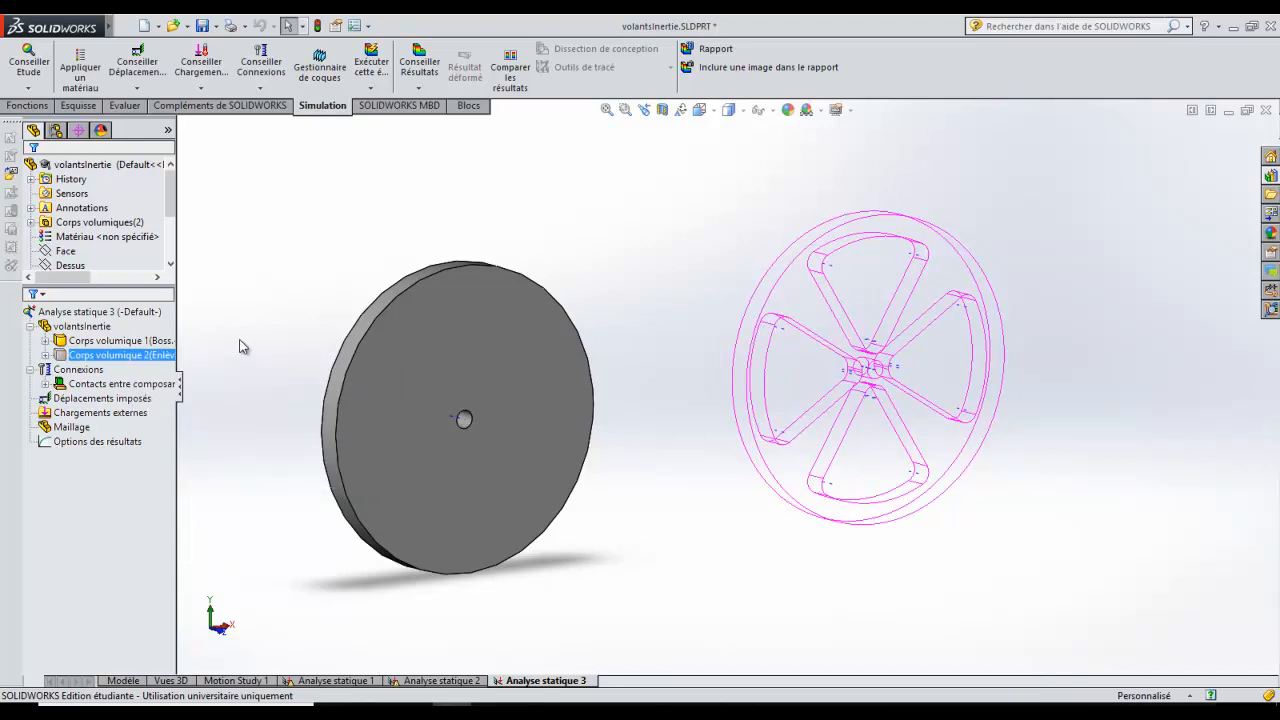
Step: Apply the material Acier allié to the solid disc flywheel, Corps volumique 1
middle_click_drag(477, 505, 391, 434)
left_click(126, 345)
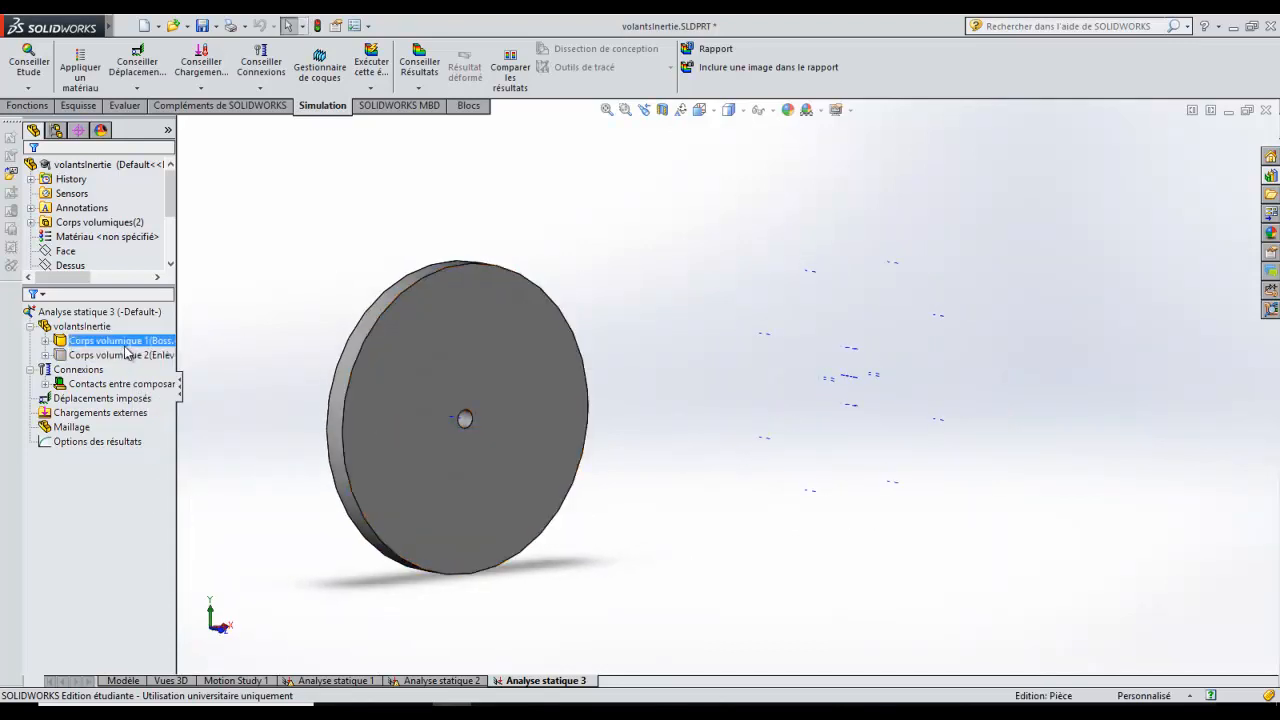
right_click(120, 349)
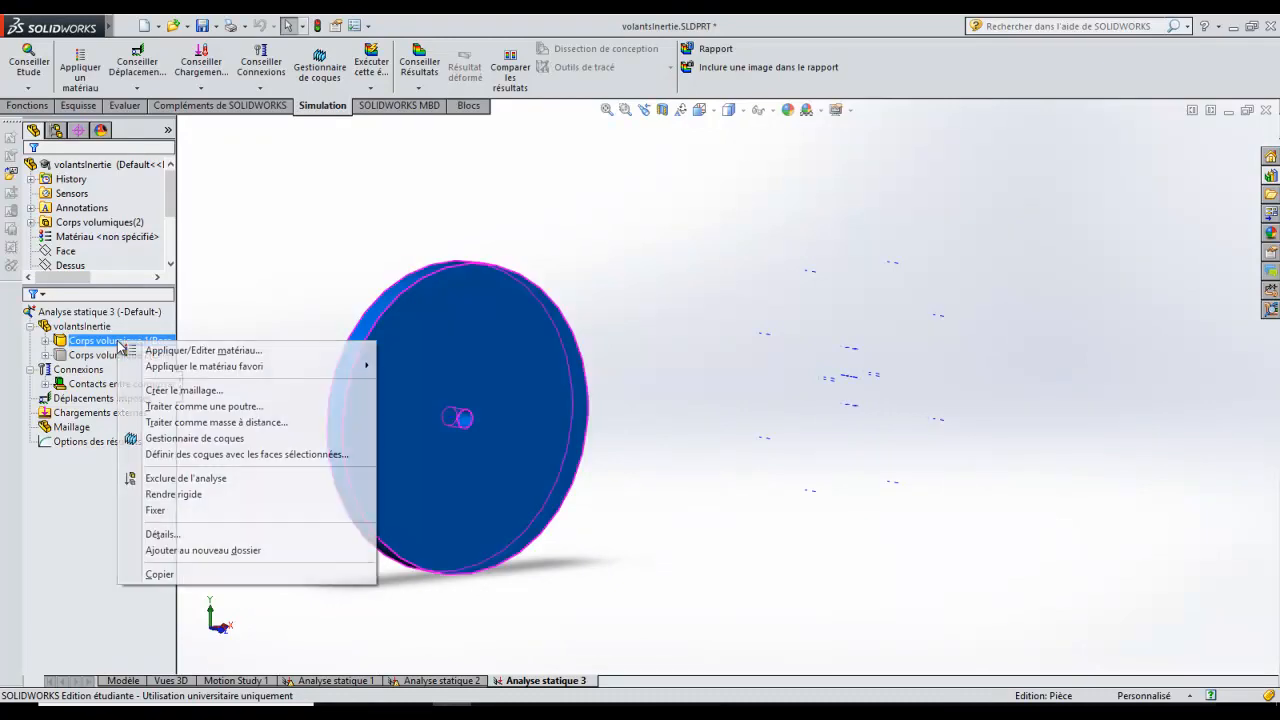
left_click(186, 350)
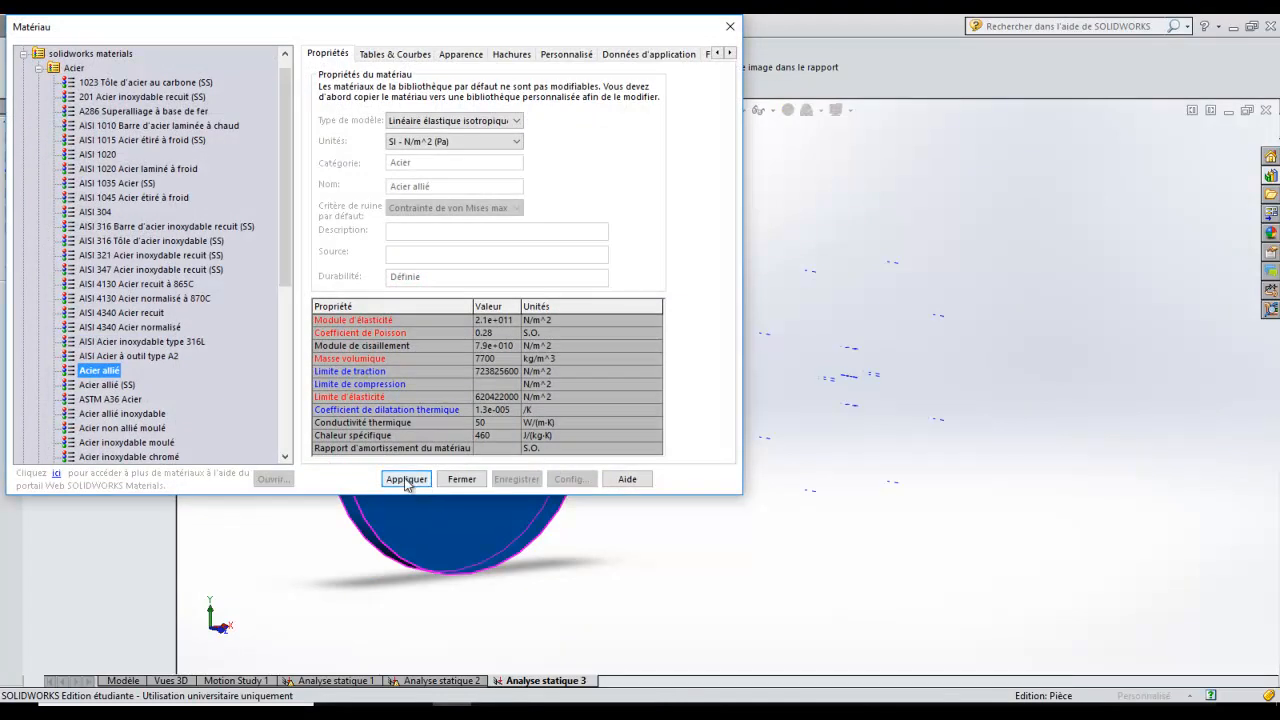
left_click(406, 479)
left_click(471, 482)
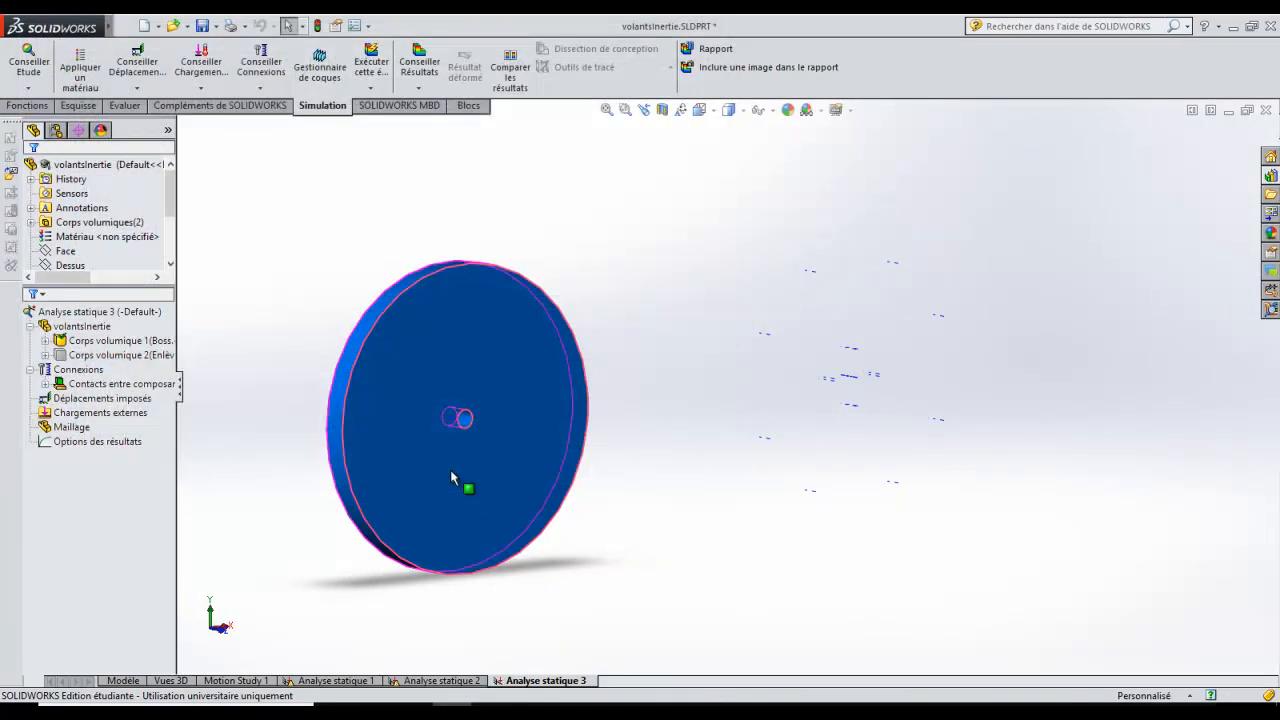
Step: Examine the global contact condition under the study's component contacts
left_click(90, 384)
left_click(45, 385)
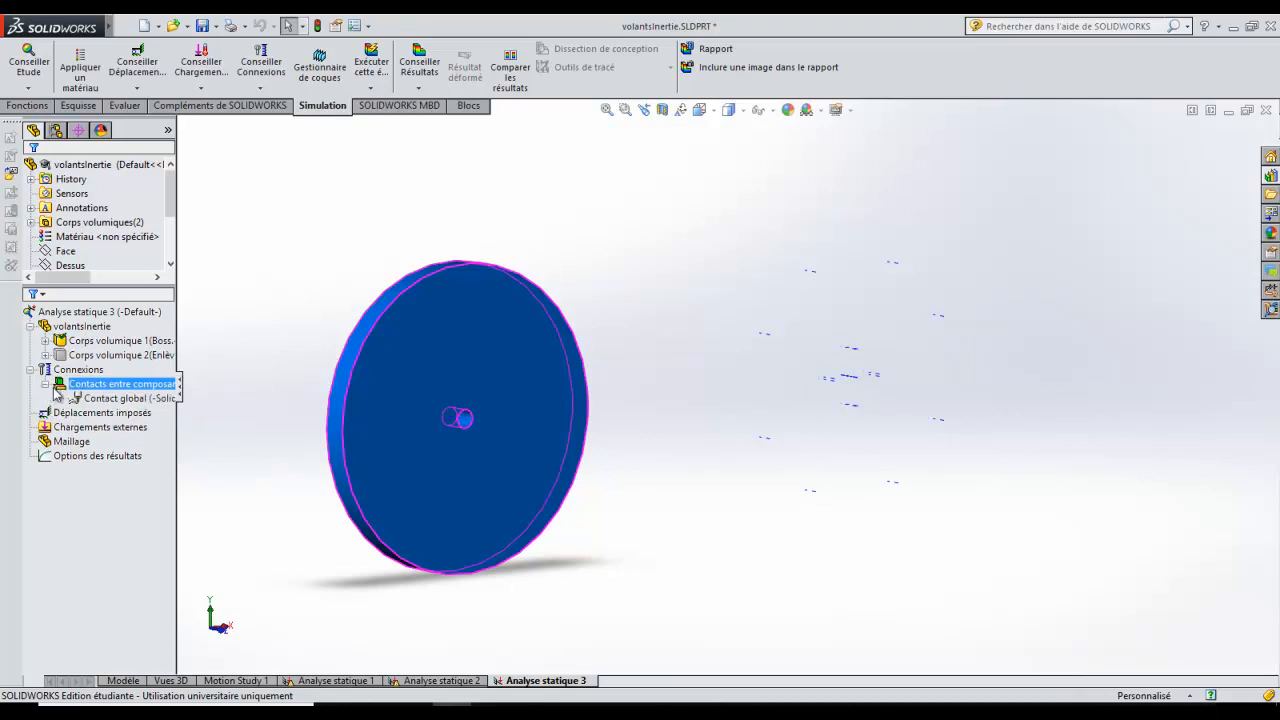
left_click(115, 398)
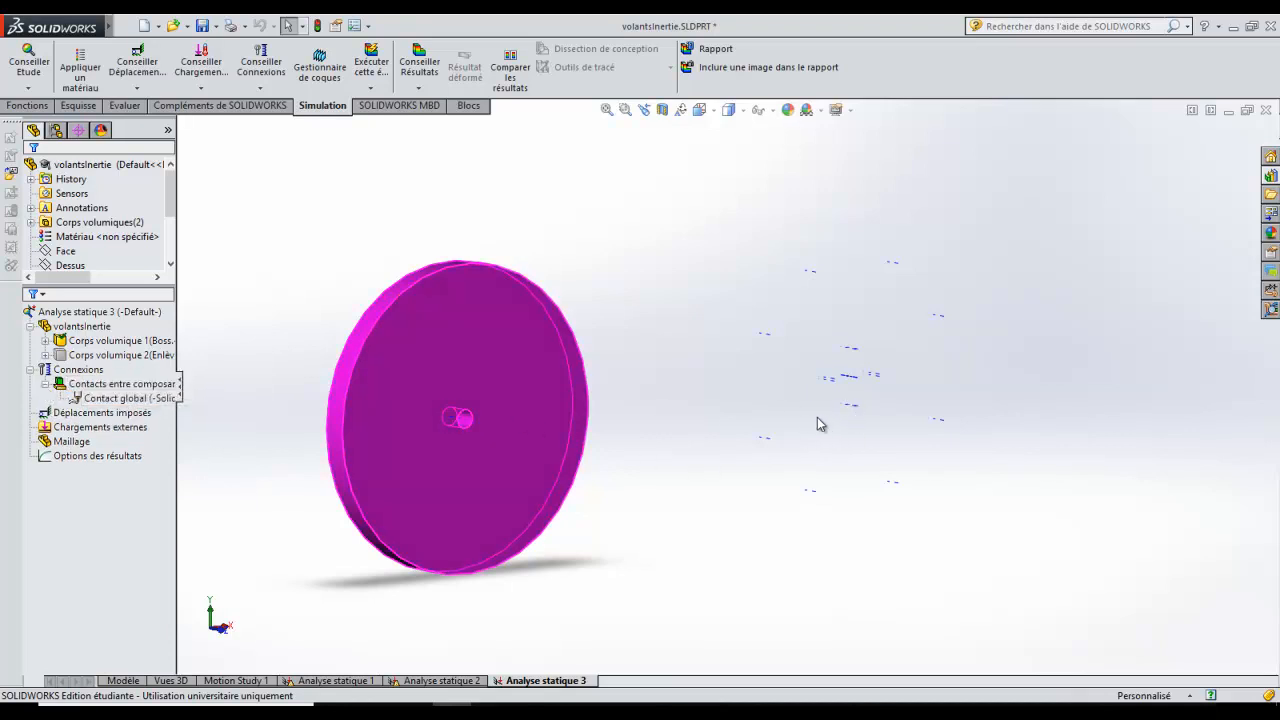
left_click(48, 398)
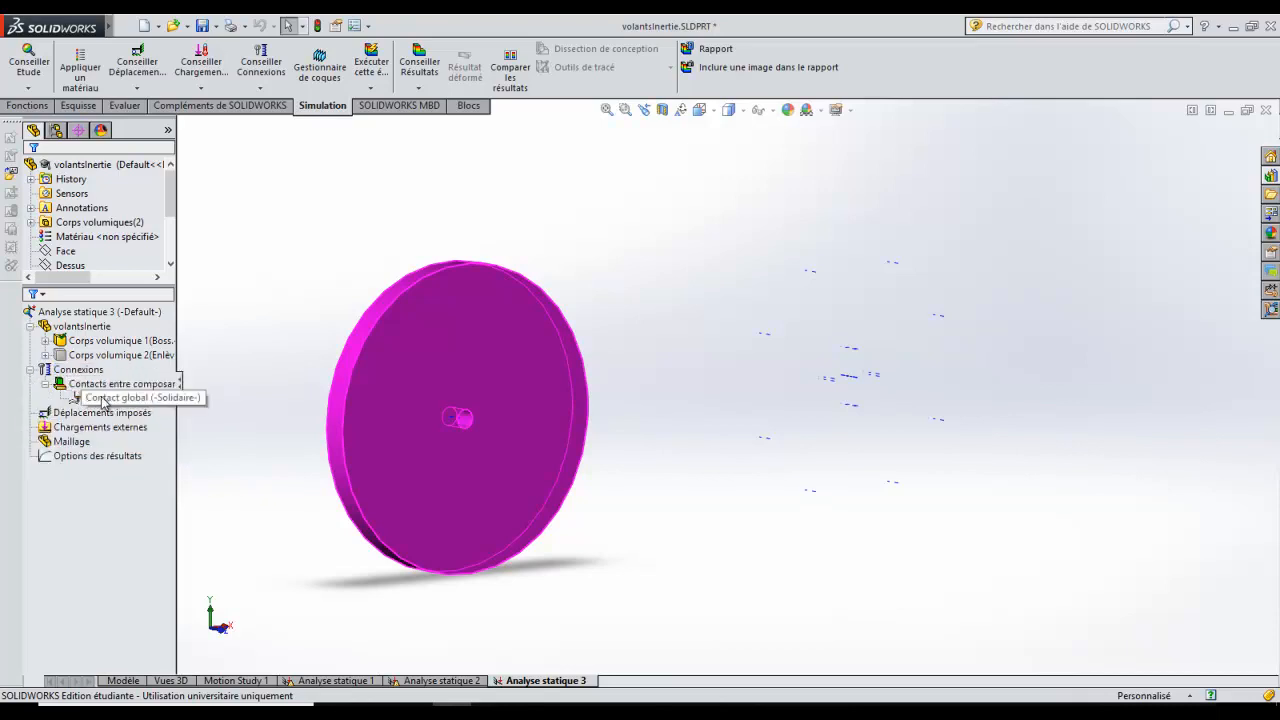
left_click(45, 372)
left_click(30, 369)
Step: Apply a fixed hinge restraint (Pivot fixe) to the cylindrical face of the disc's centre hole
right_click(85, 386)
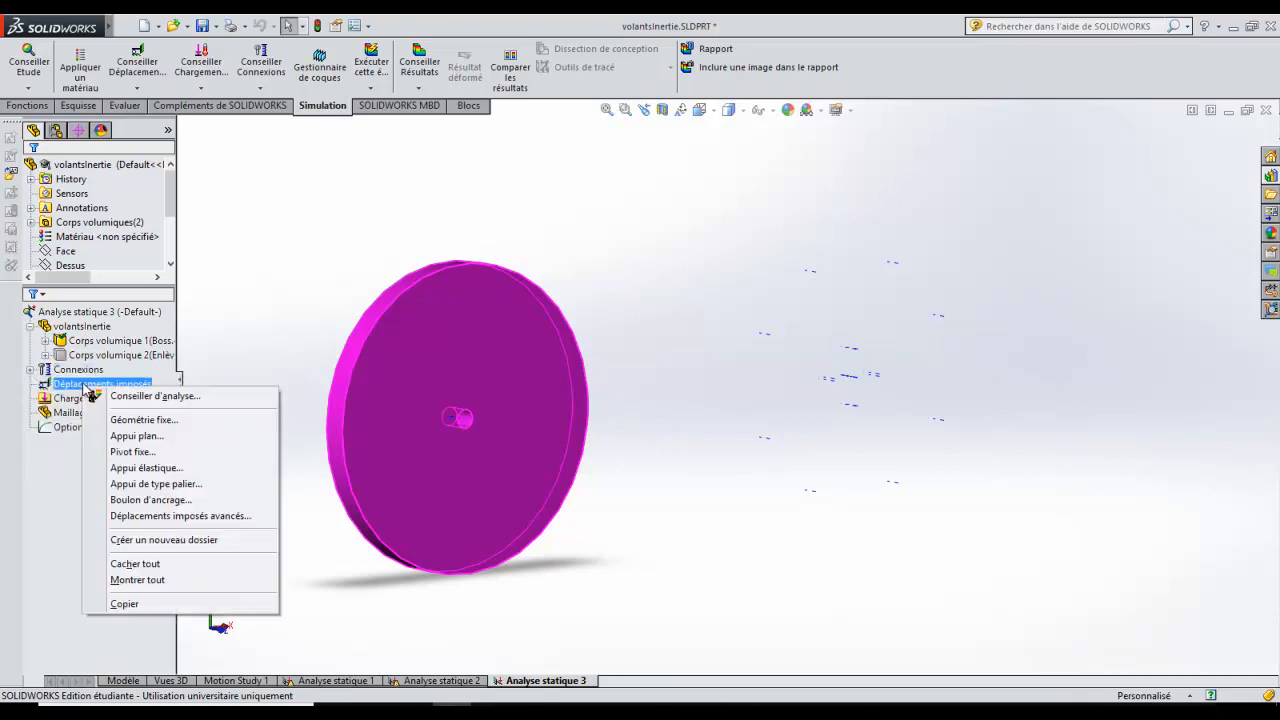
left_click(155, 452)
scroll(512, 402, "down", 8)
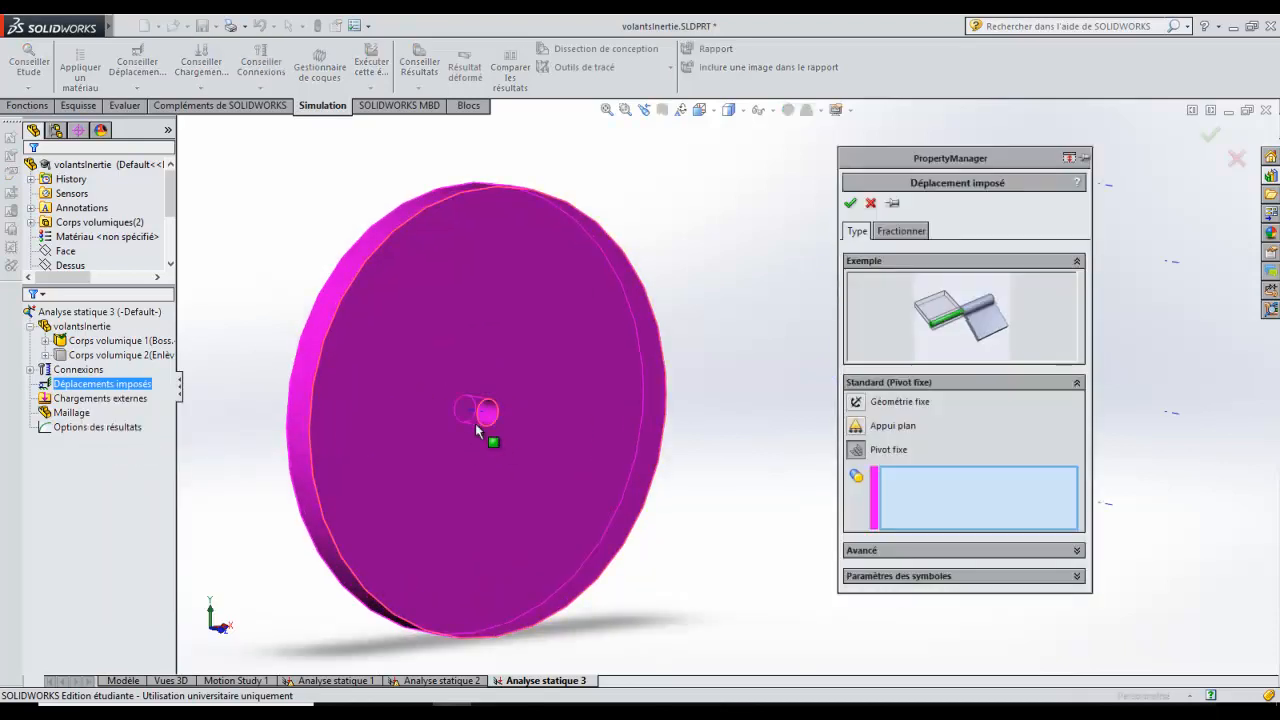
left_click(568, 402)
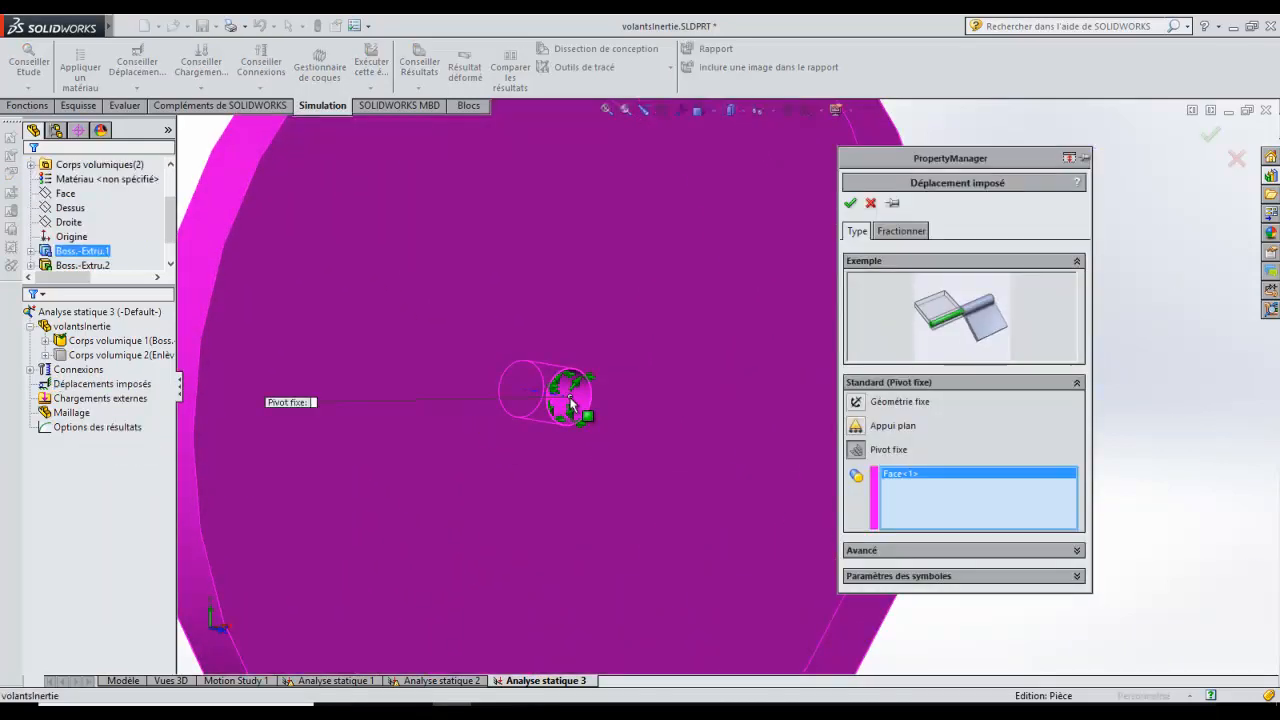
scroll(666, 365, "up", 6)
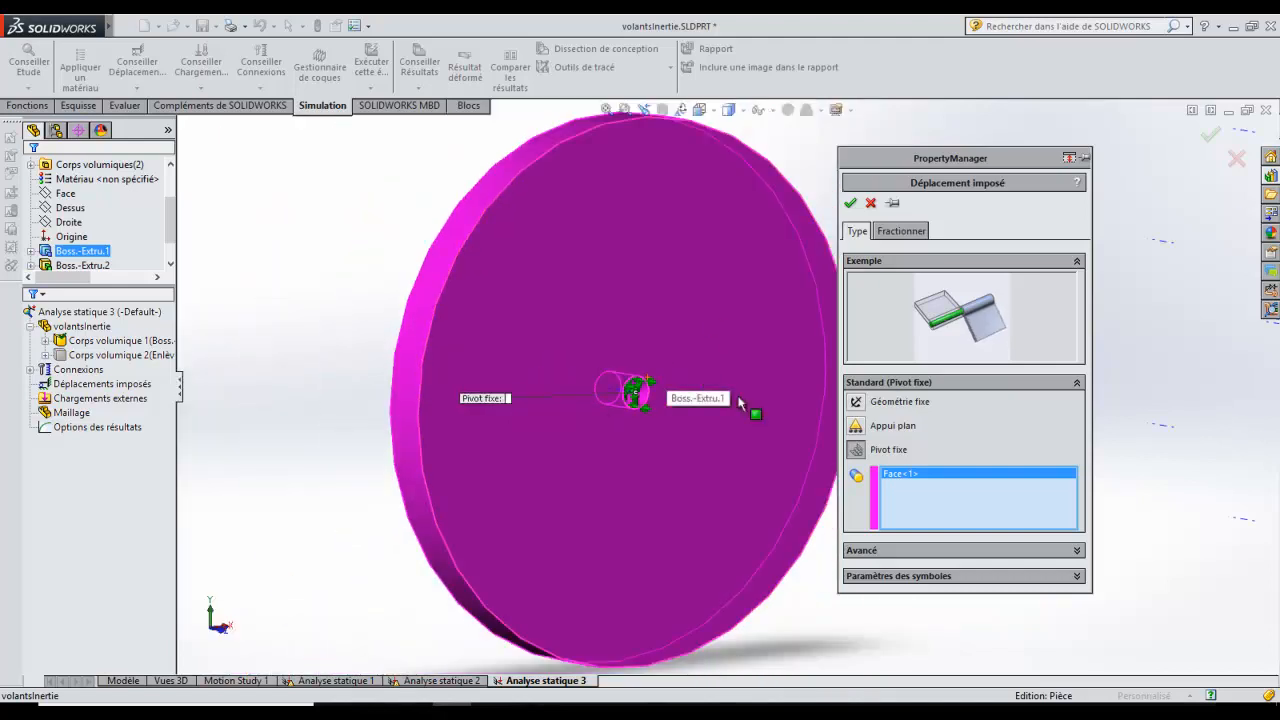
left_click(851, 205)
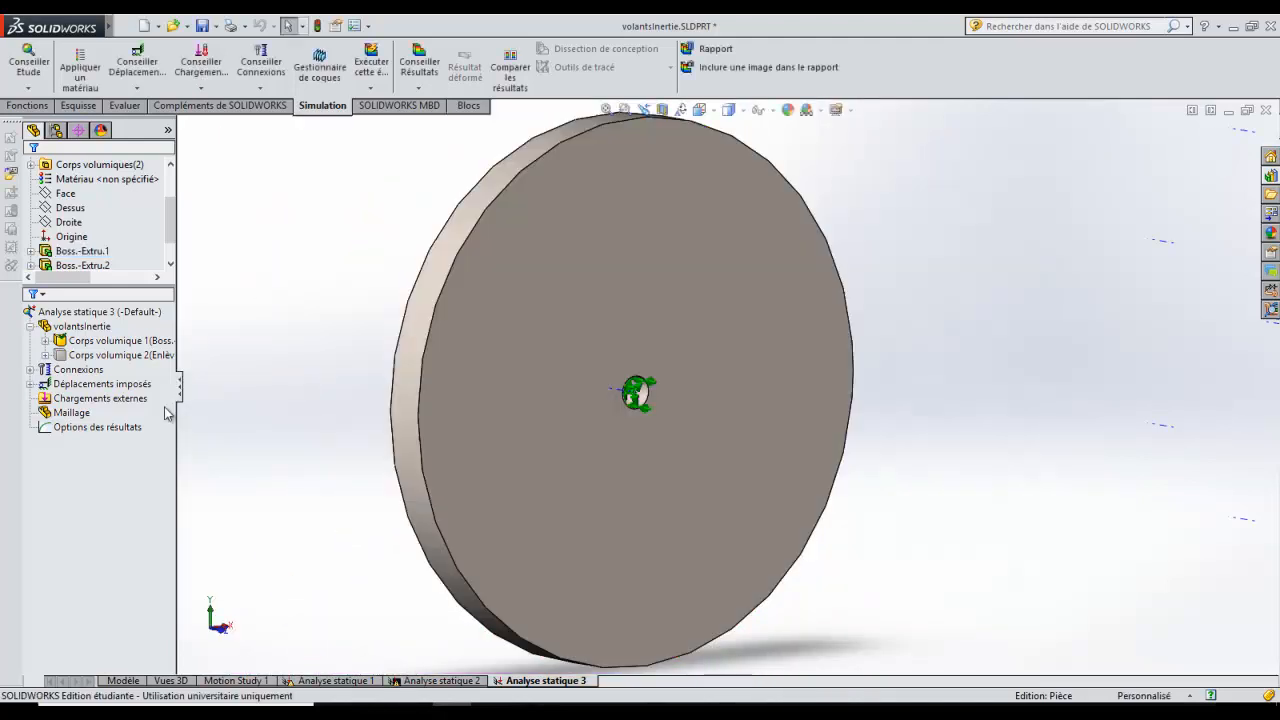
Step: Add a centrifugal load about the disc's centre hole face with an angular velocity of 500 rad/s
right_click(85, 402)
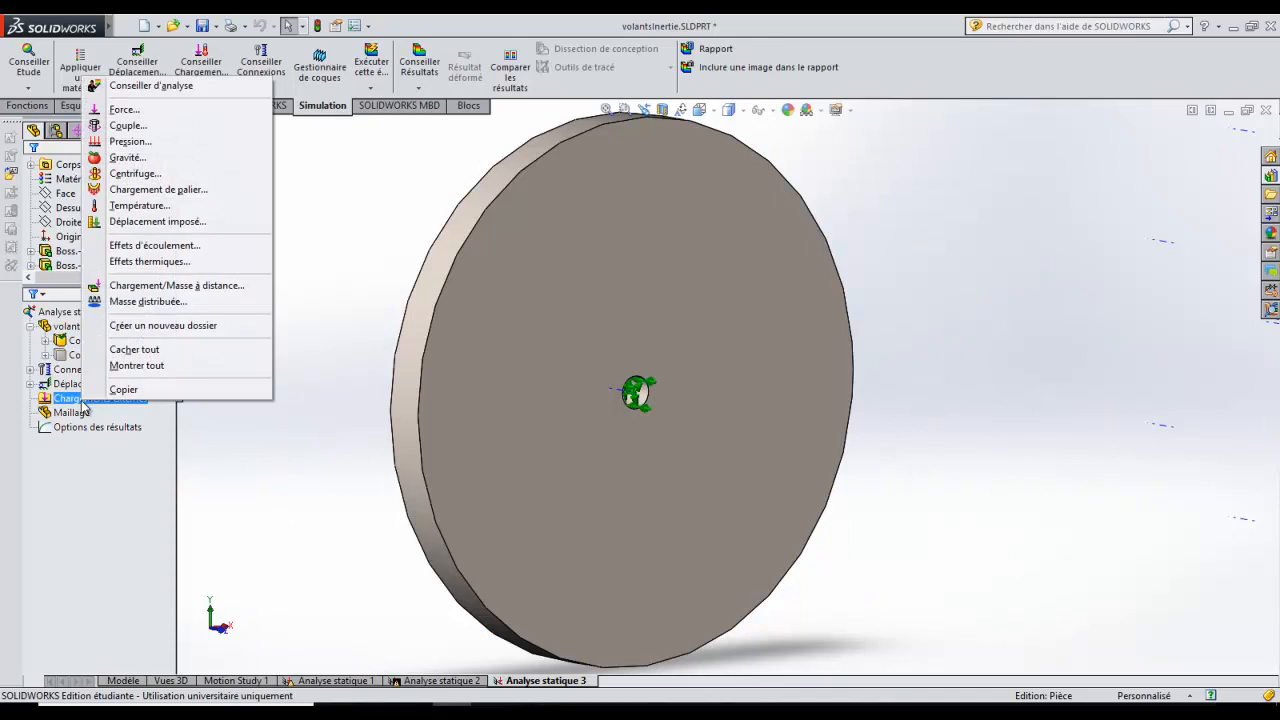
left_click(128, 175)
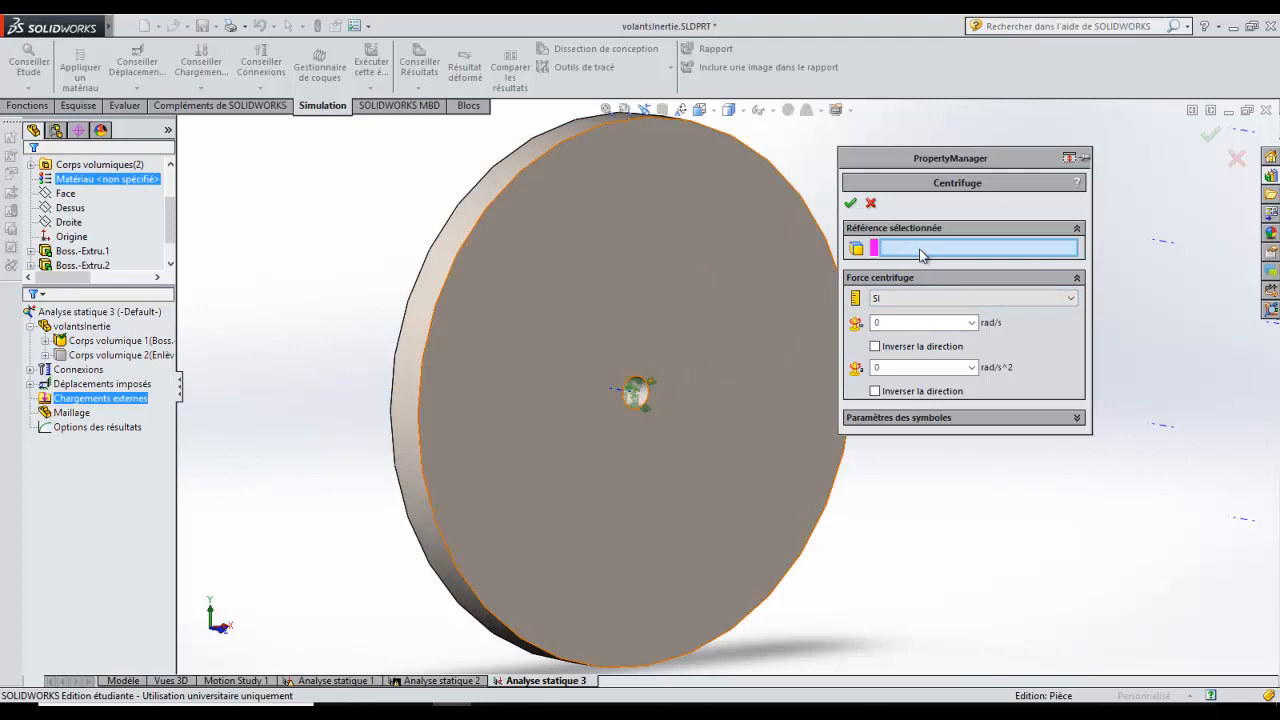
scroll(652, 394, "down", 5)
left_click(668, 398)
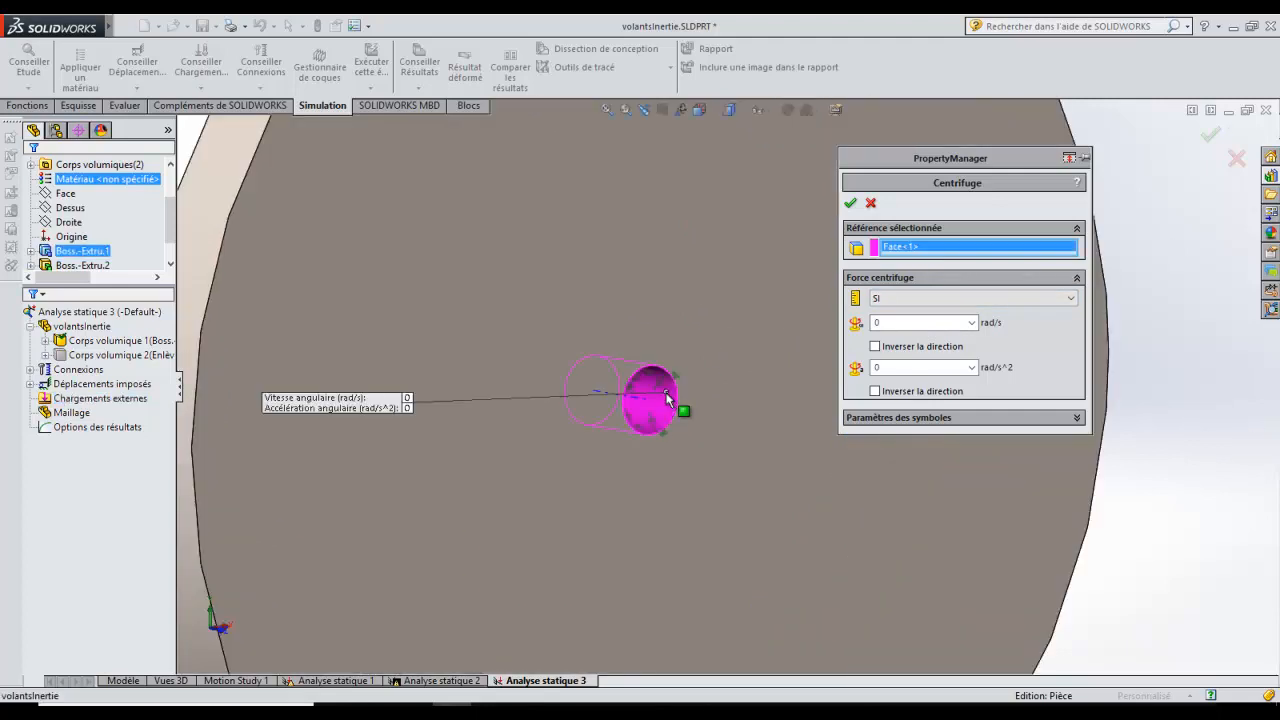
left_click(922, 323)
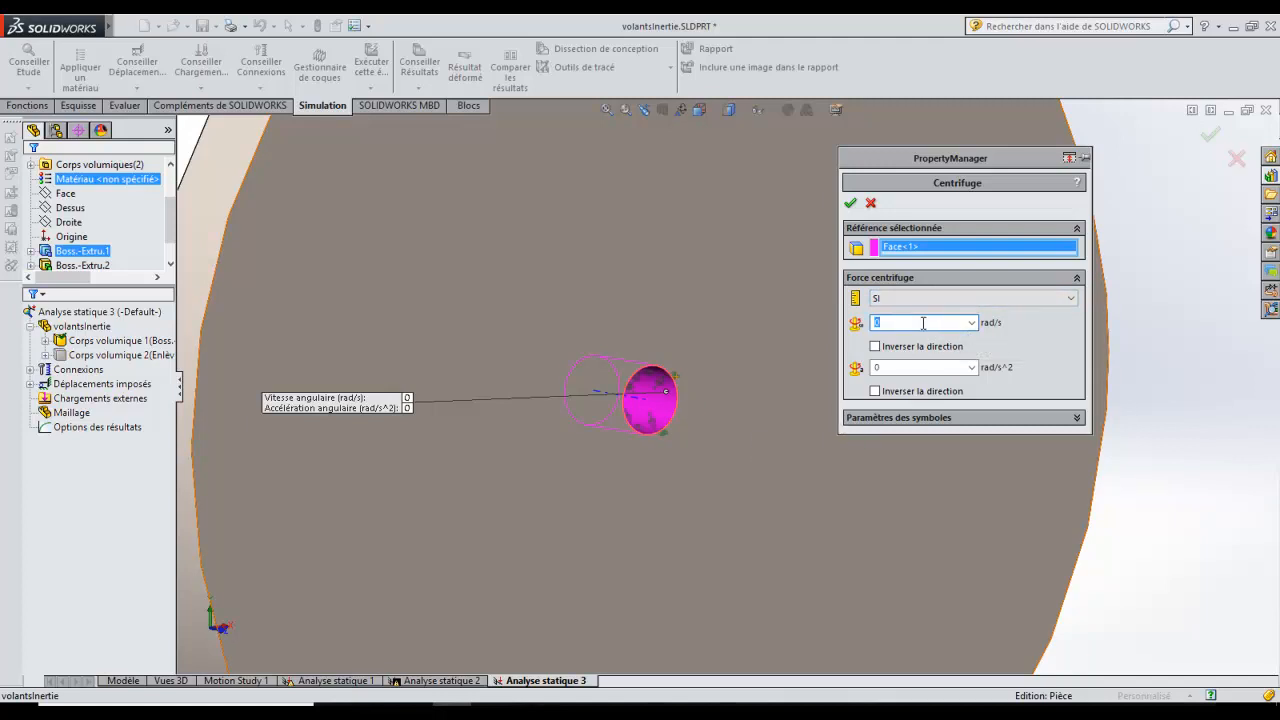
type("500")
left_click(850, 205)
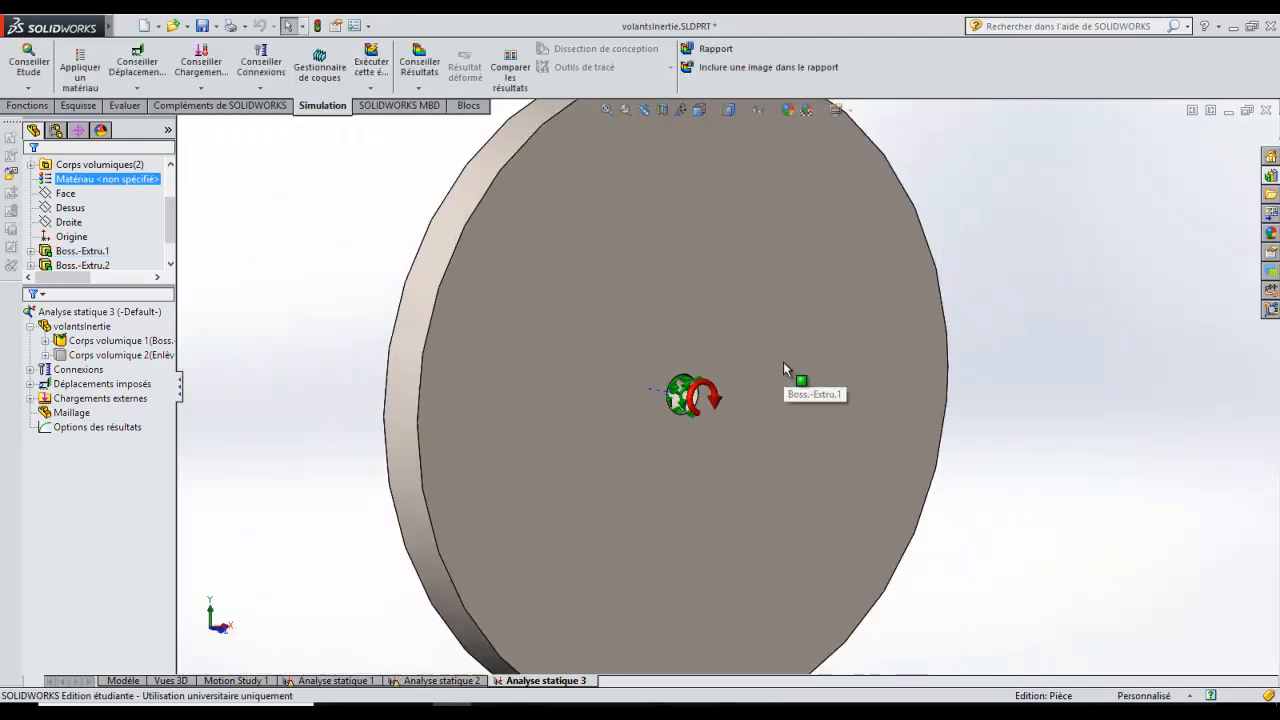
Step: Add a gravity load of 9.81 m/s^2 normal to the Dessus plane, with the direction reversed to point downwards
right_click(95, 398)
left_click(137, 157)
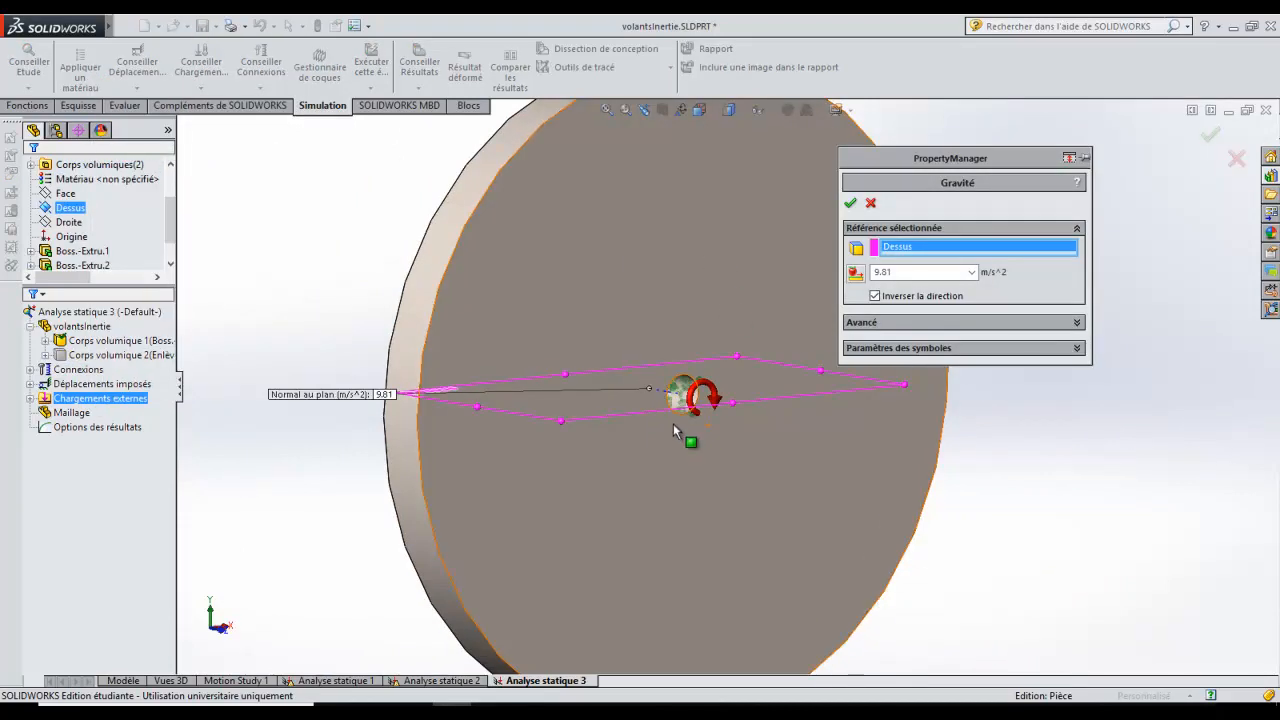
left_click_drag(943, 166, 991, 151)
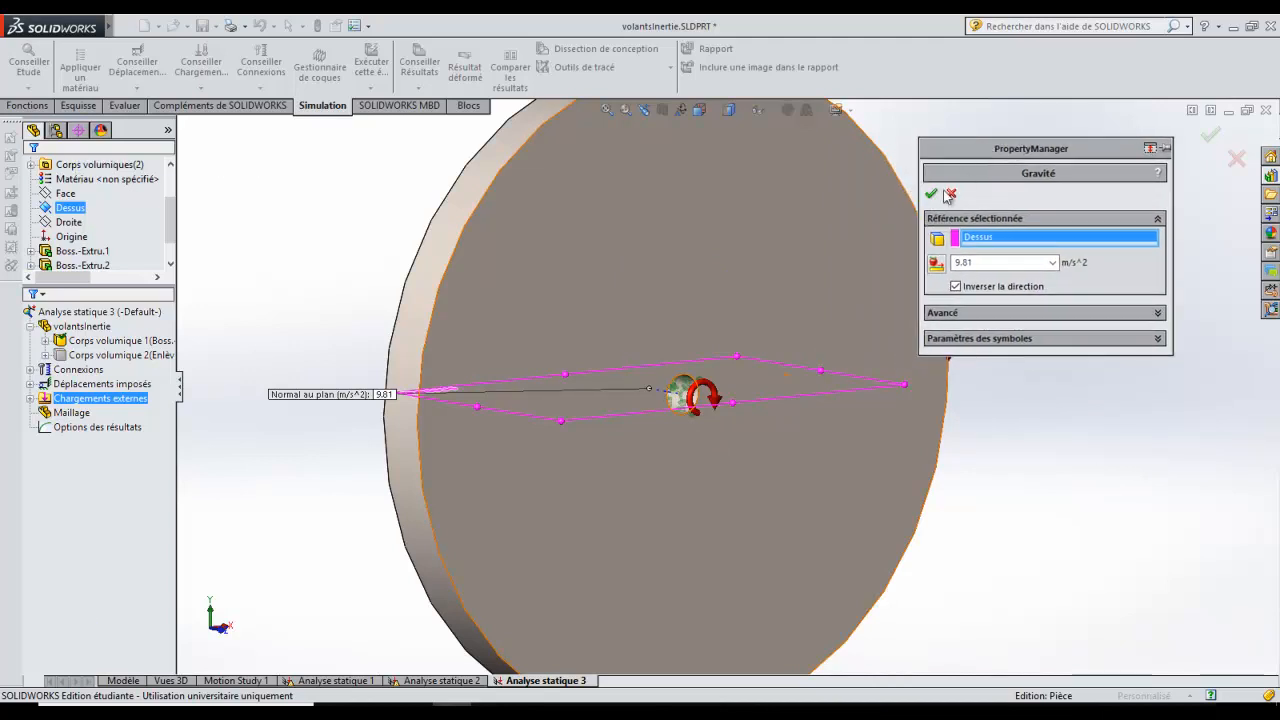
left_click(931, 194)
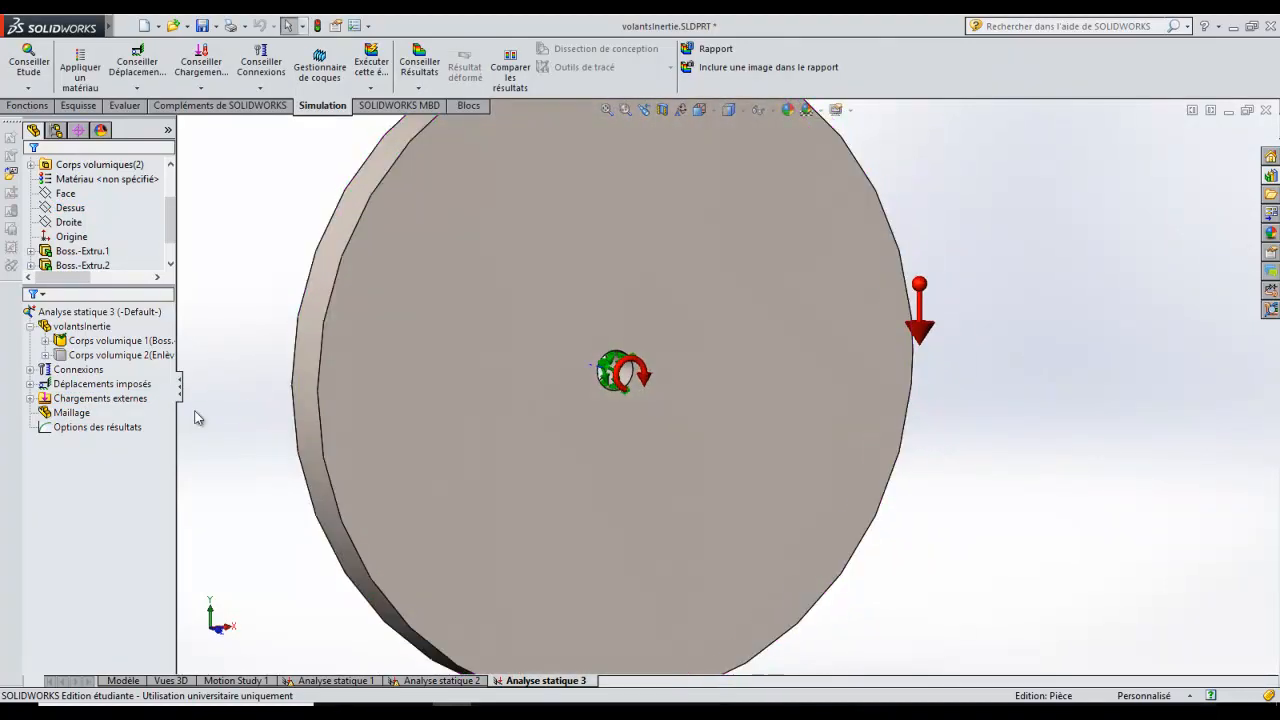
Step: Mesh the solid disc flywheel with the default mesh density
left_click(72, 413)
right_click(75, 418)
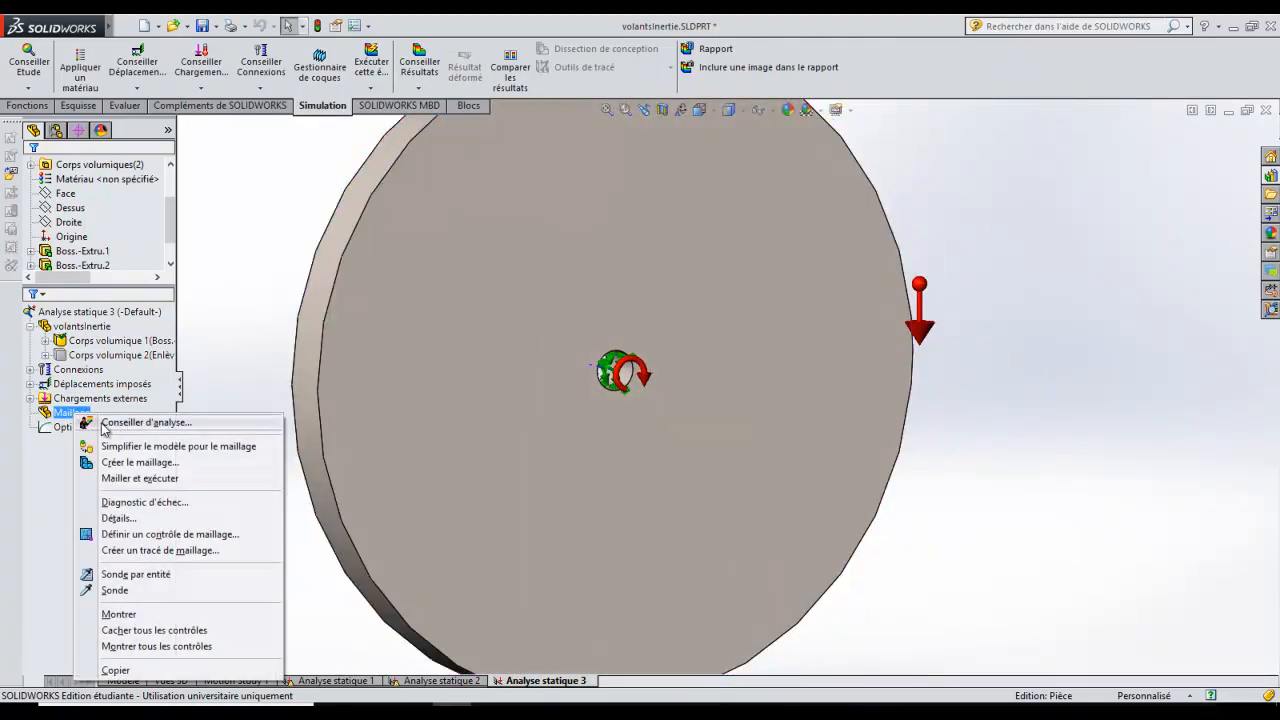
left_click(136, 461)
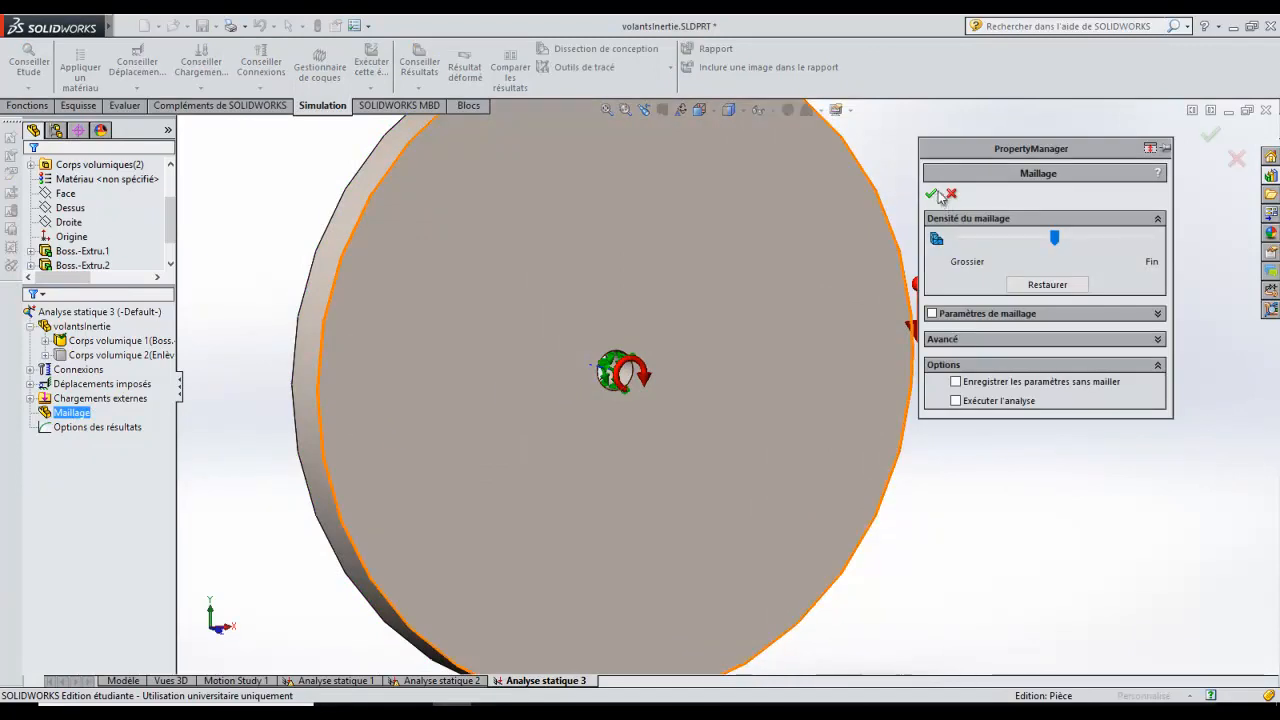
left_click(931, 195)
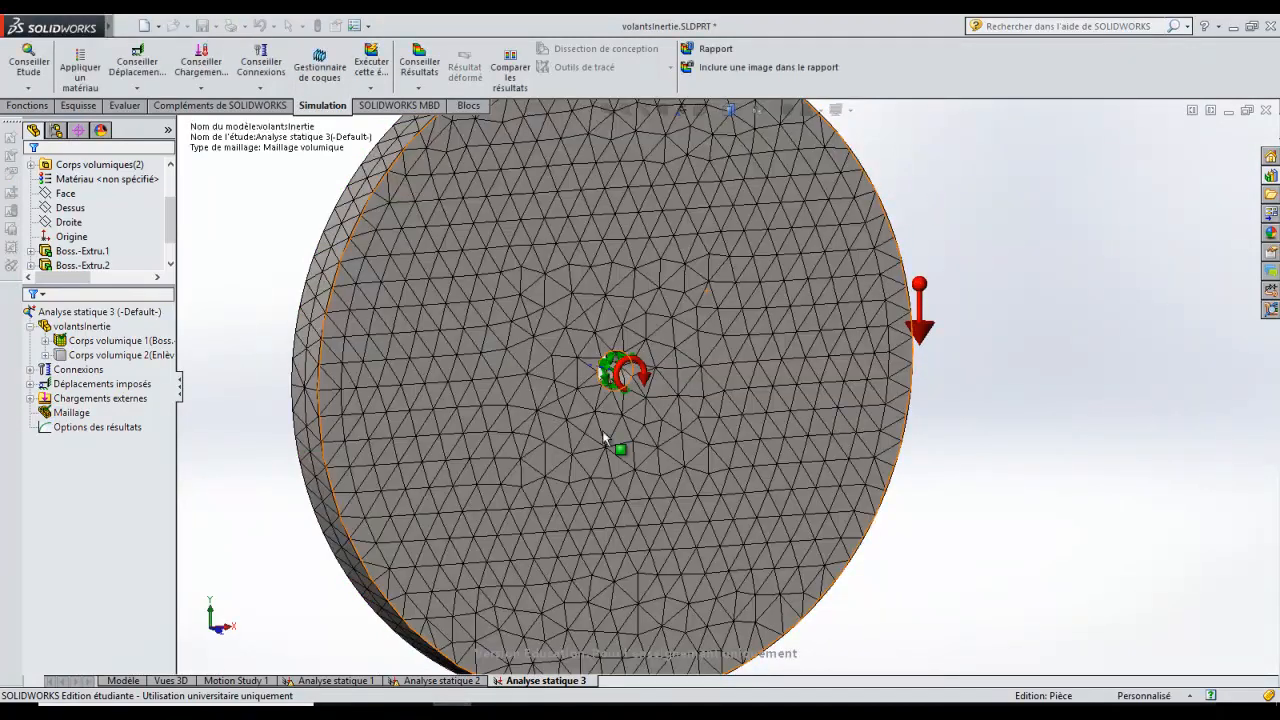
Step: Run the static study of the solid disc, solving with small displacements instead of the large displacement option
left_click(90, 312)
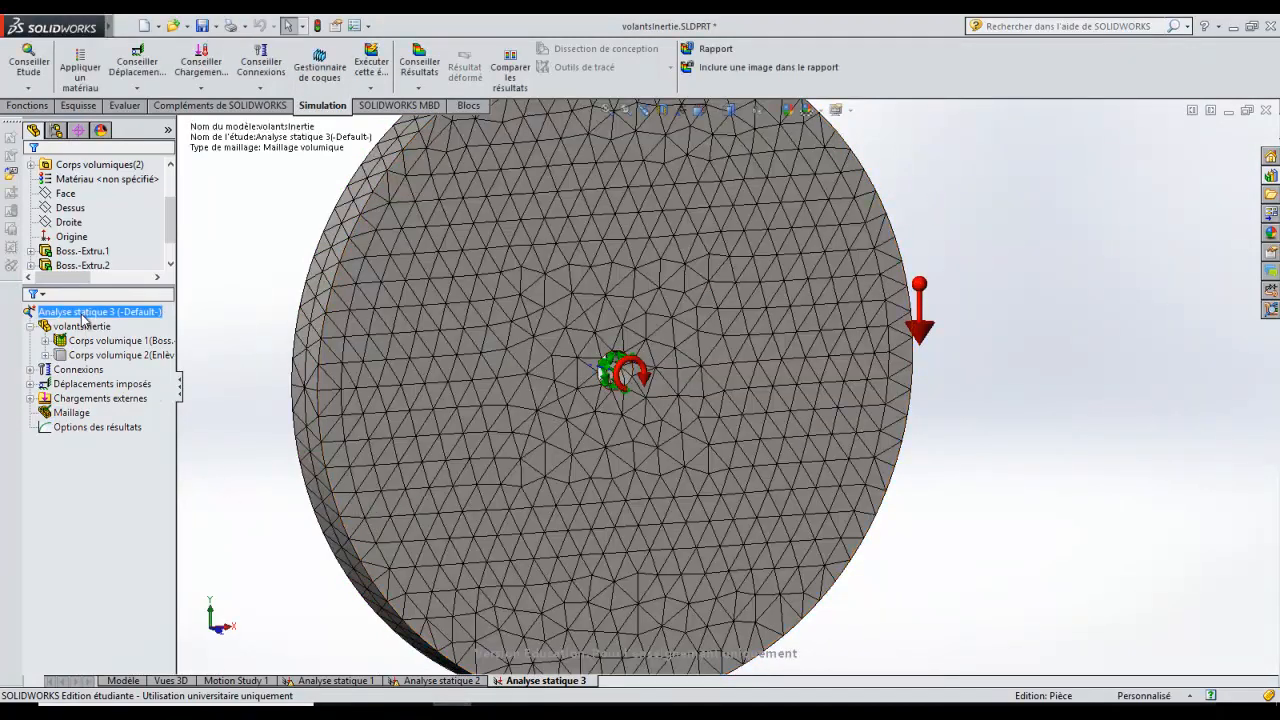
right_click(85, 316)
left_click(118, 324)
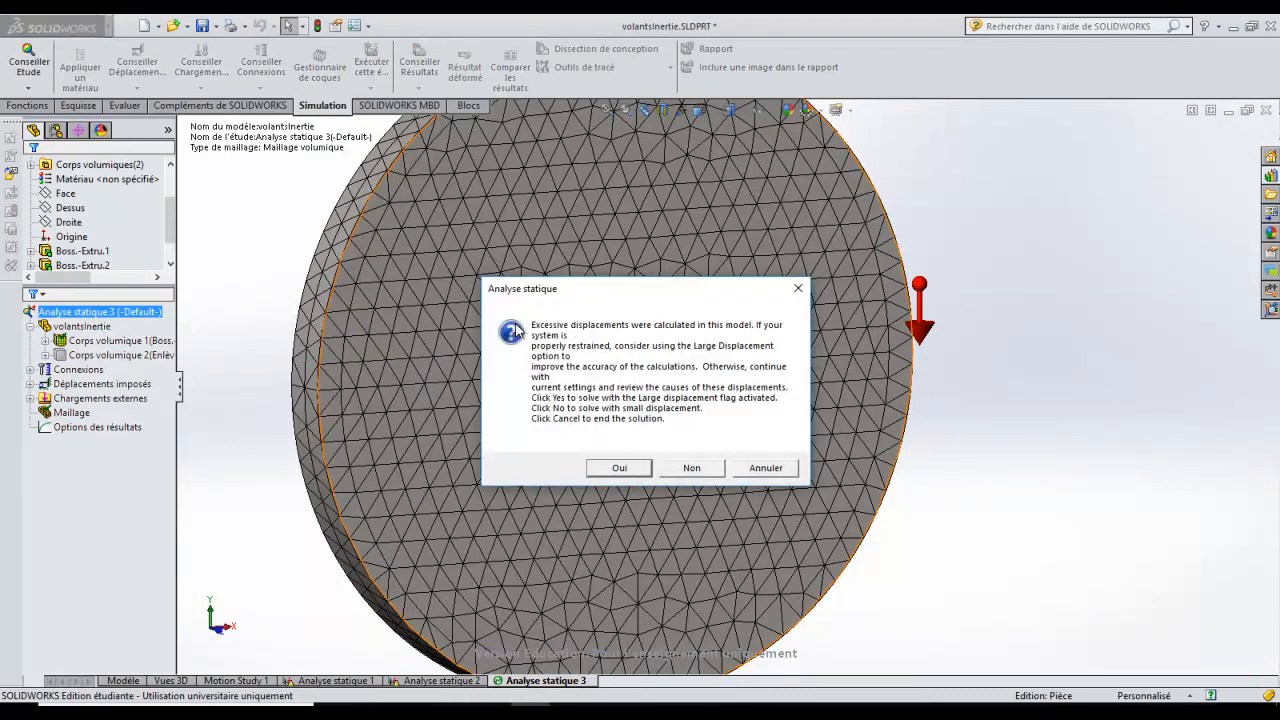
left_click(695, 469)
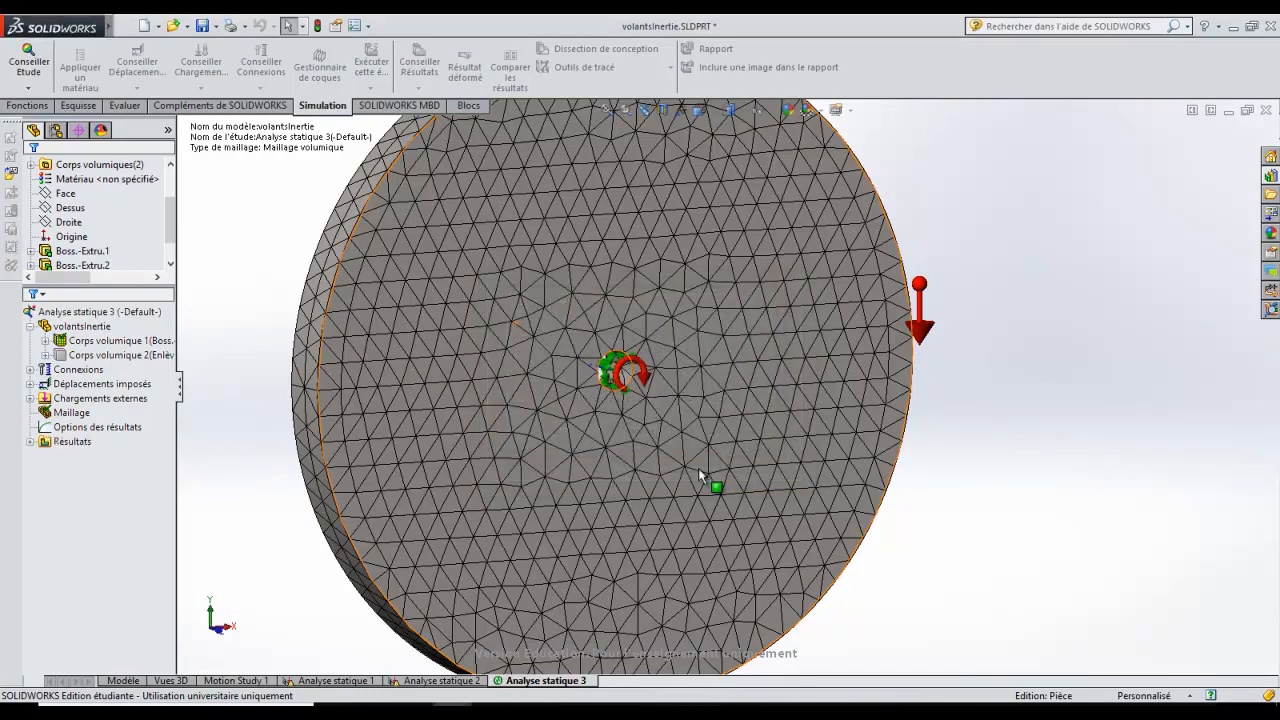
Step: Examine the von Mises stress plot of the solid disc, comparing the stress scale with the yield strength
scroll(624, 464, "up", 4)
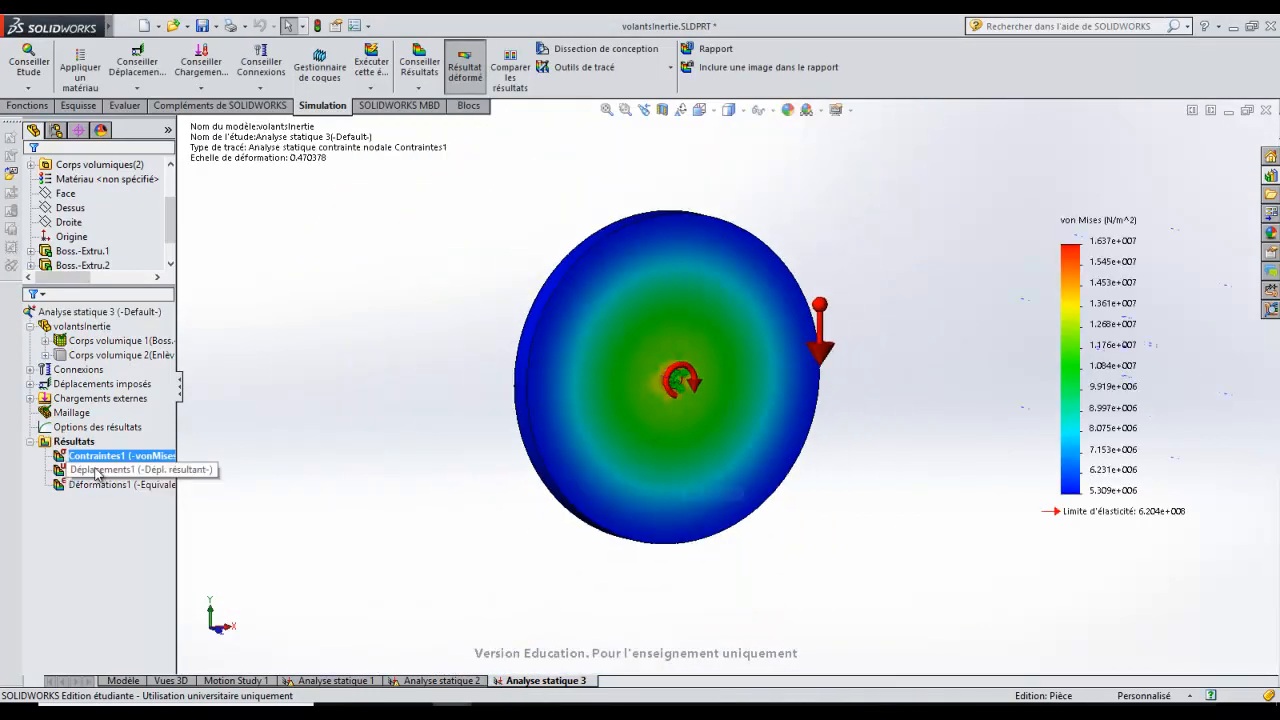
left_click(113, 457)
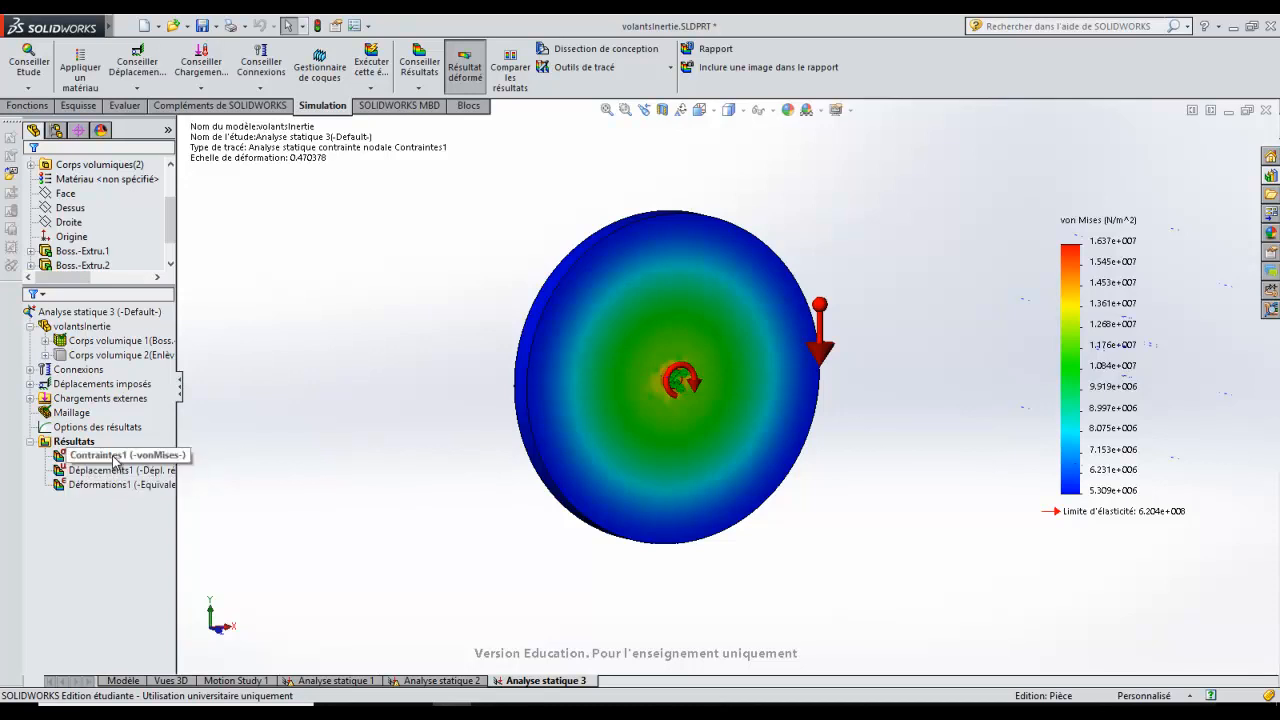
scroll(1200, 435, "down", 2)
scroll(1200, 435, "up", 1)
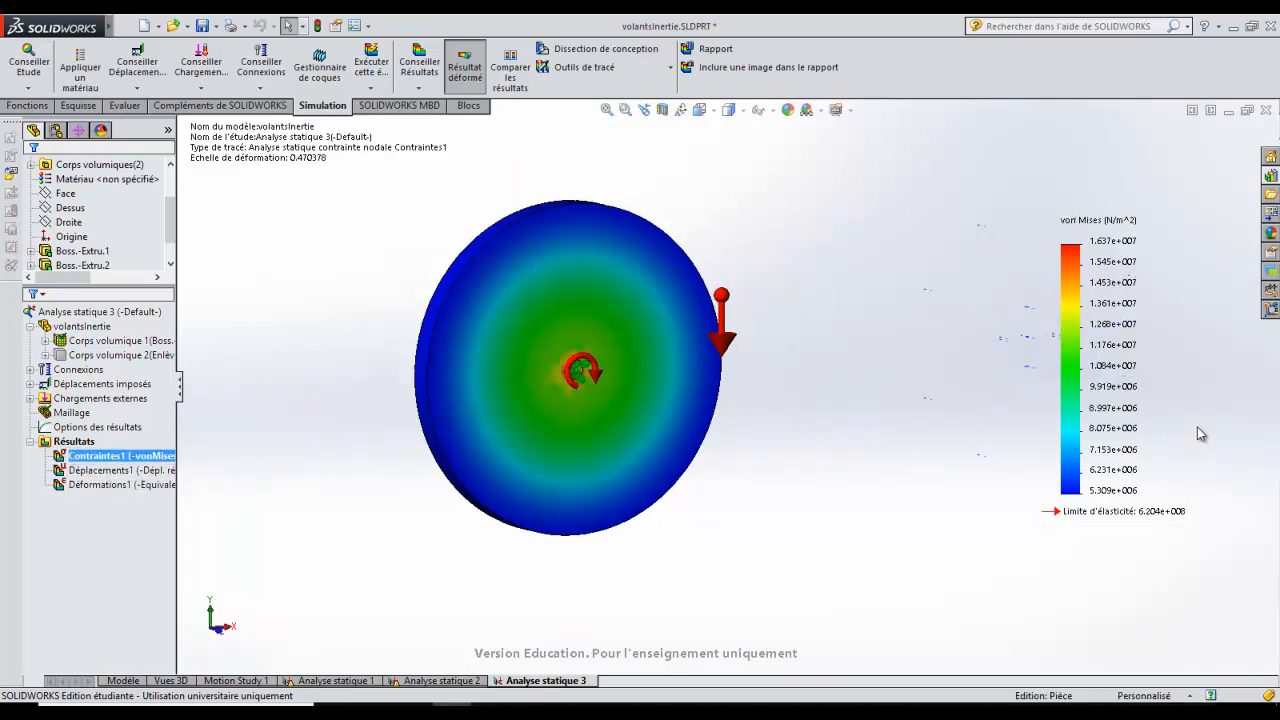
scroll(1197, 423, "up", 1)
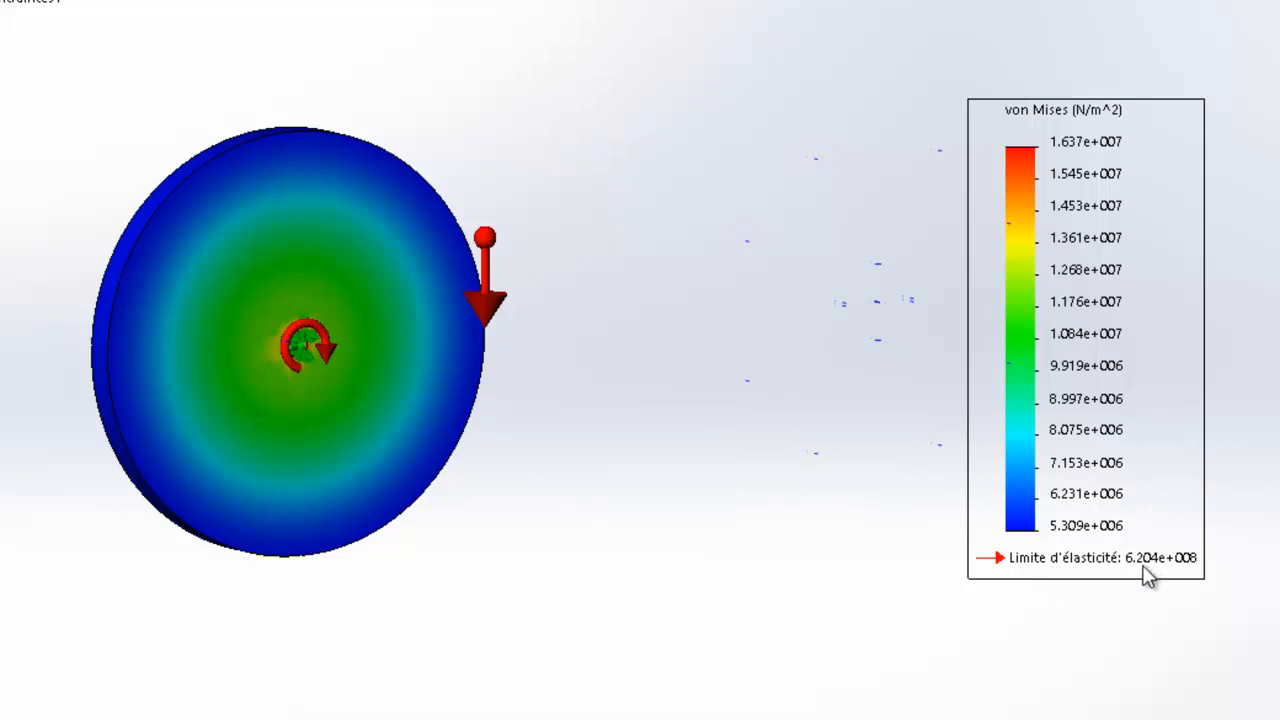
Step: Set the von Mises stress plot's units to N/mm^2 (MPa)
right_click(1077, 114)
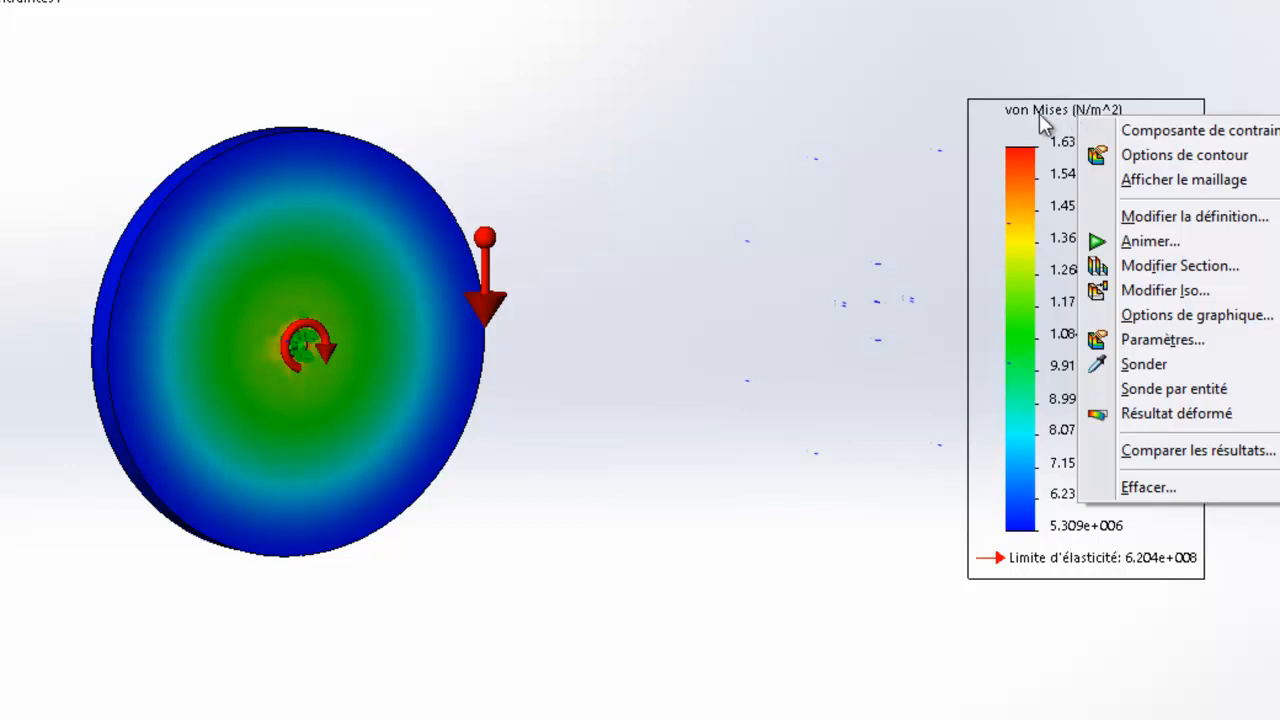
mouse_move(1150, 138)
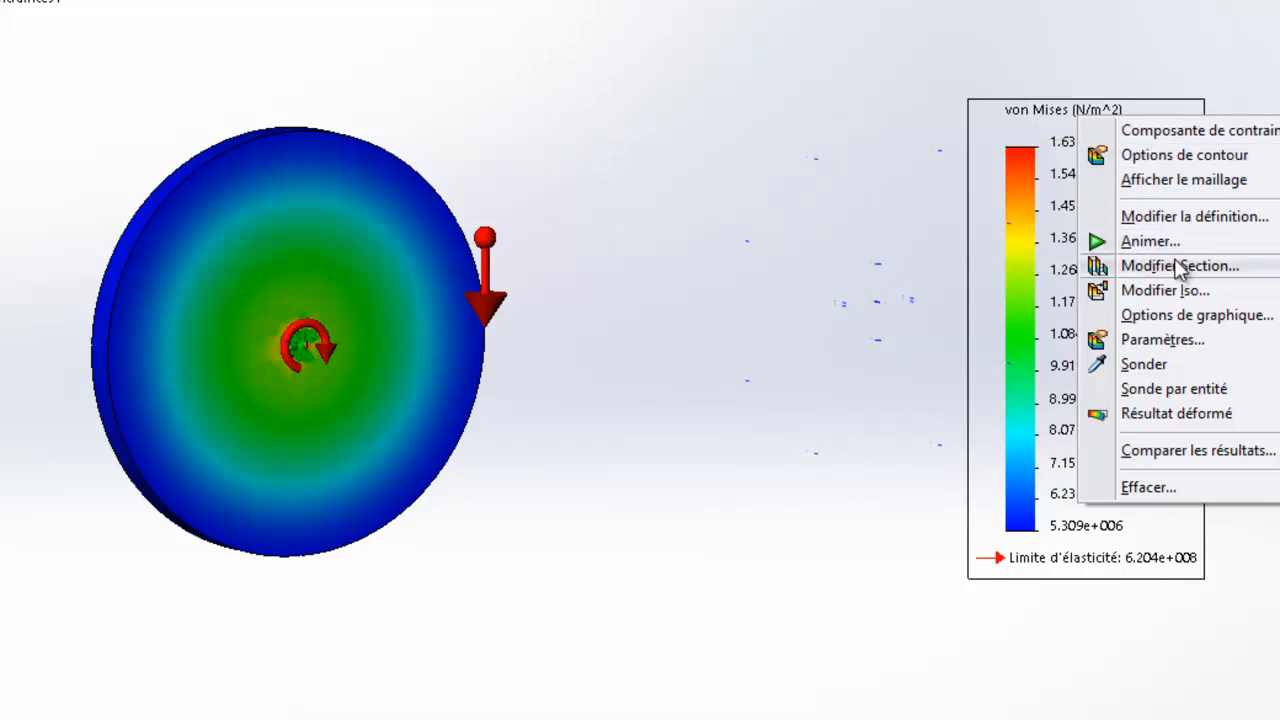
left_click(1185, 217)
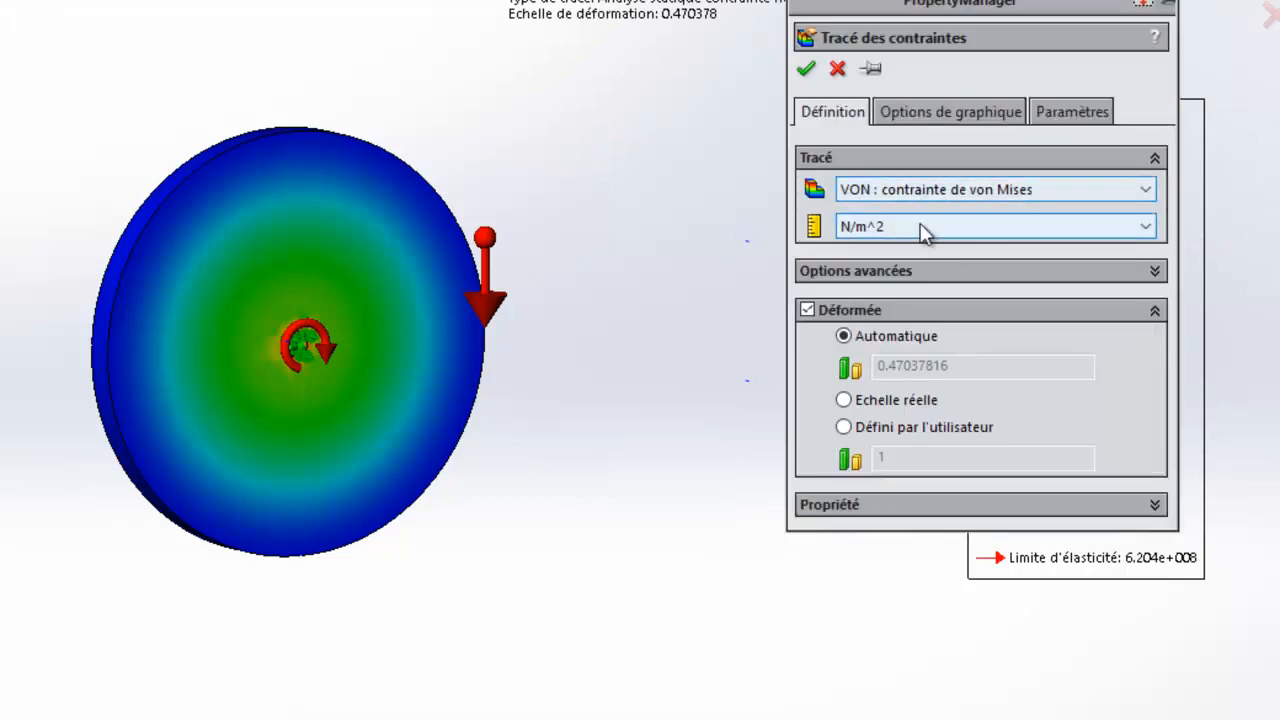
left_click(921, 226)
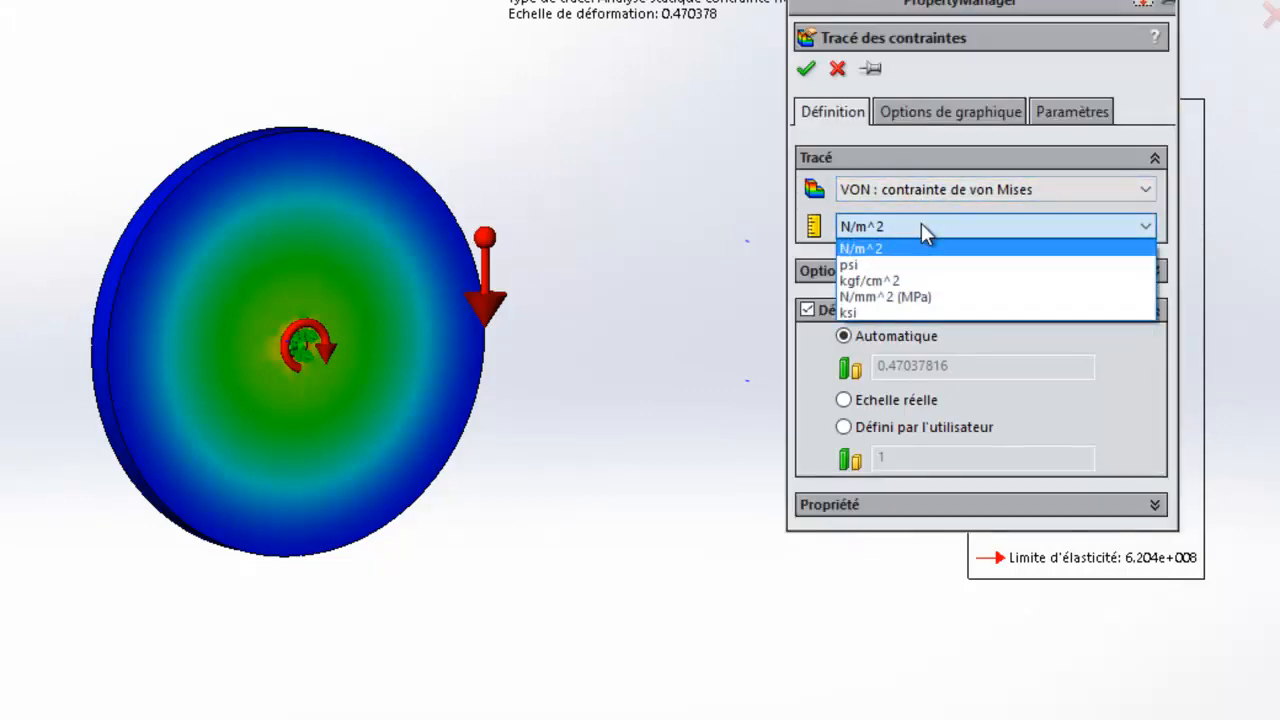
left_click(927, 297)
left_click(812, 70)
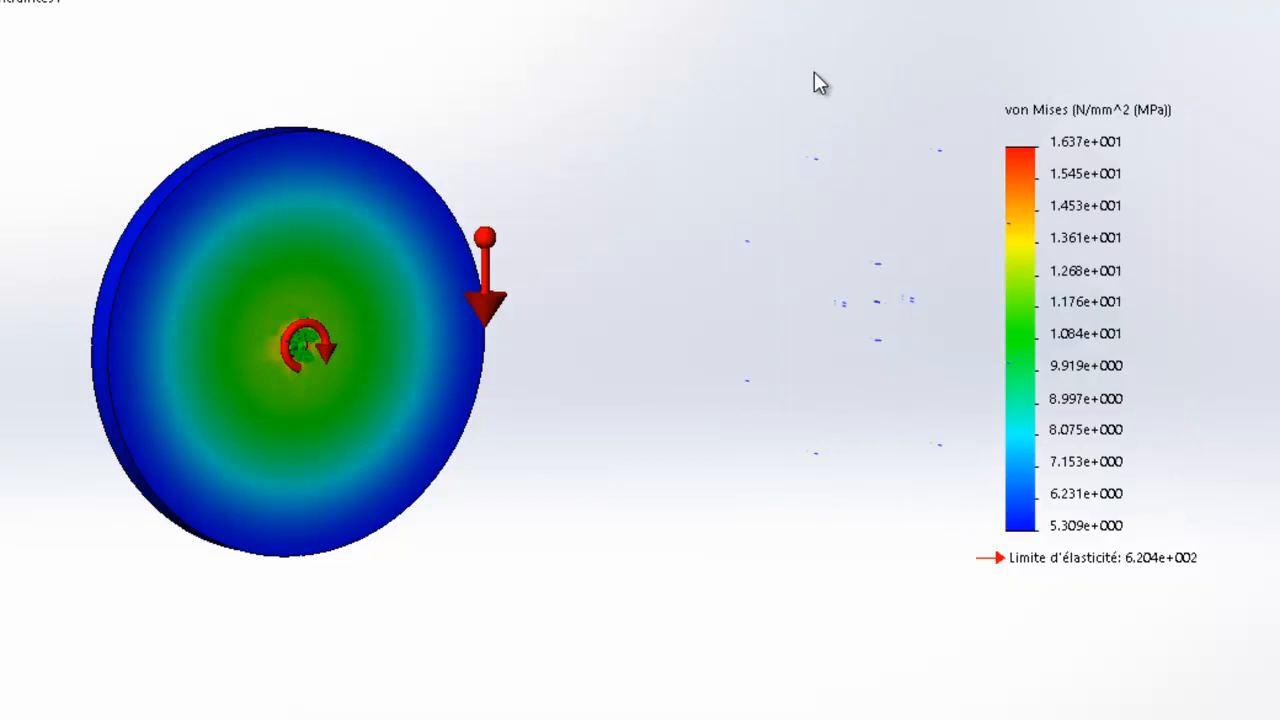
Step: Create a factor of safety plot for all bodies using the automatic failure criterion
key("z")
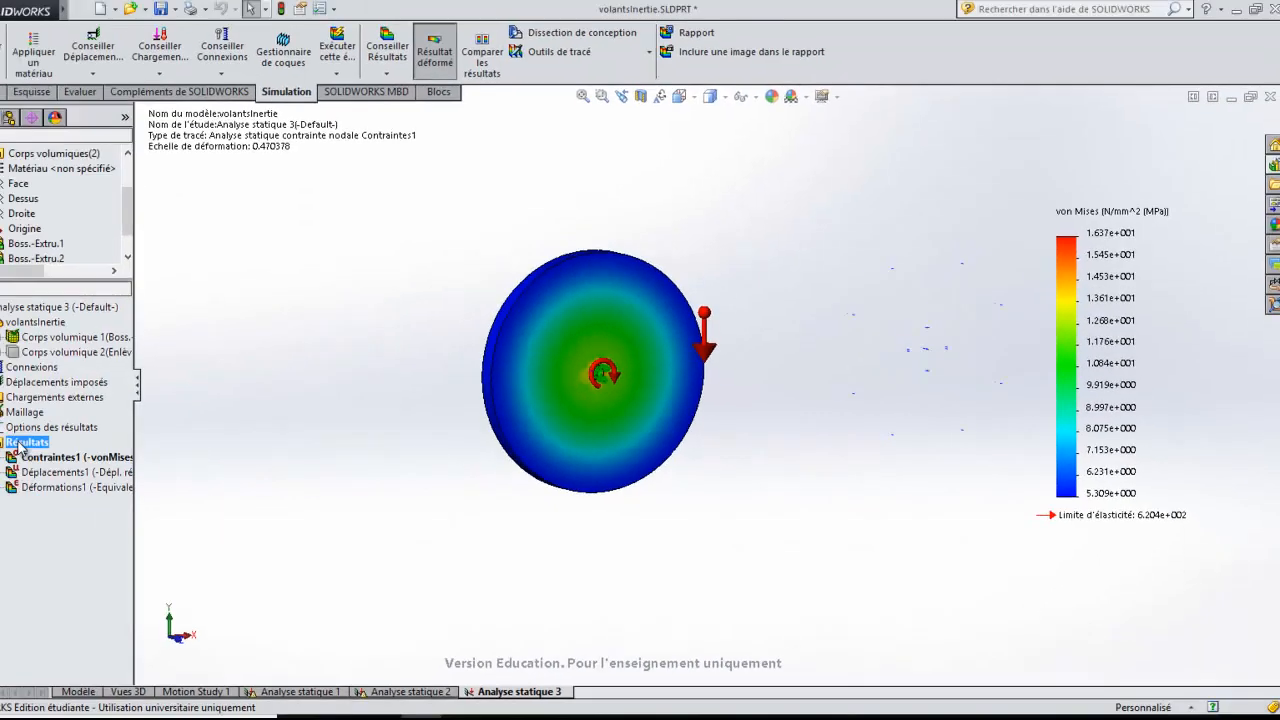
right_click(76, 442)
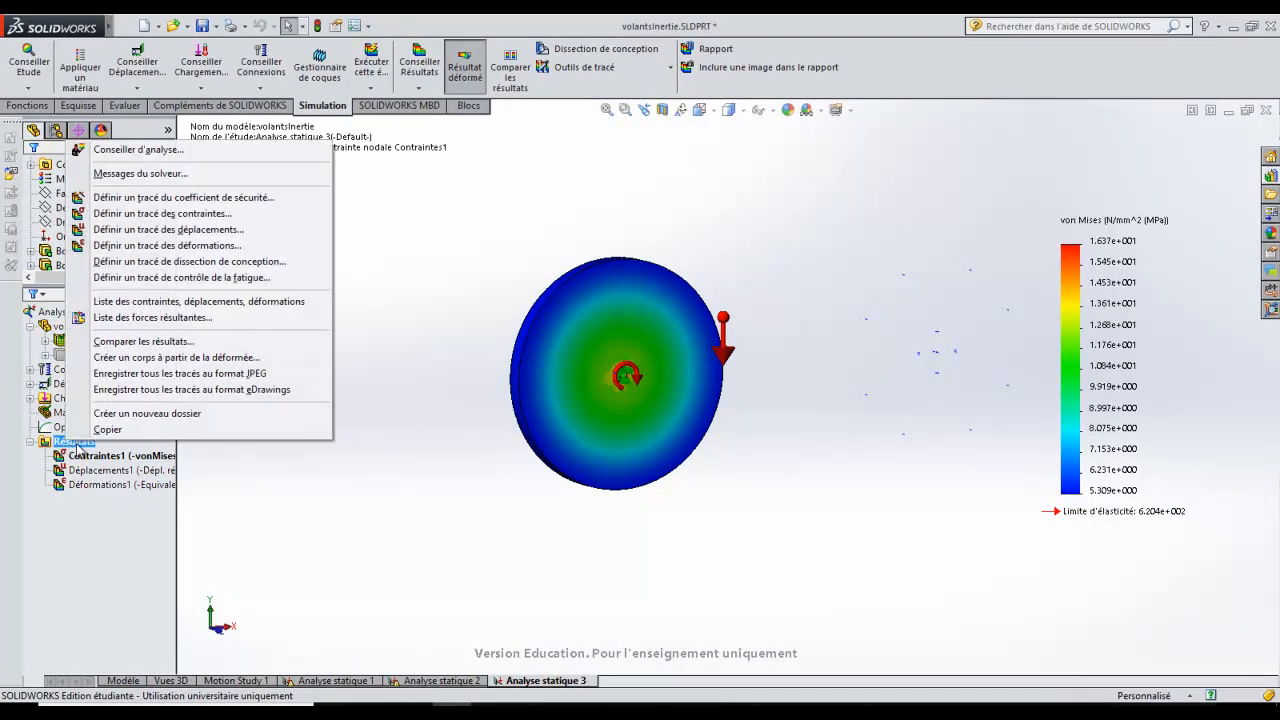
left_click(128, 198)
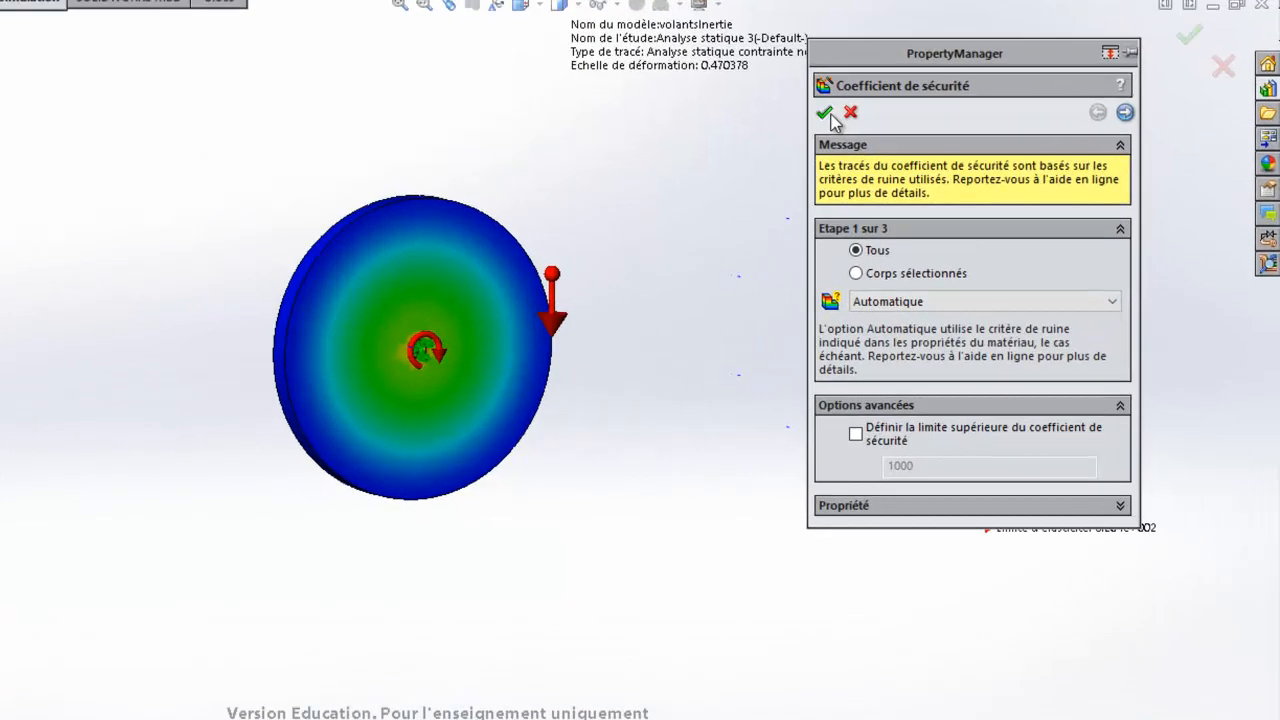
left_click(931, 193)
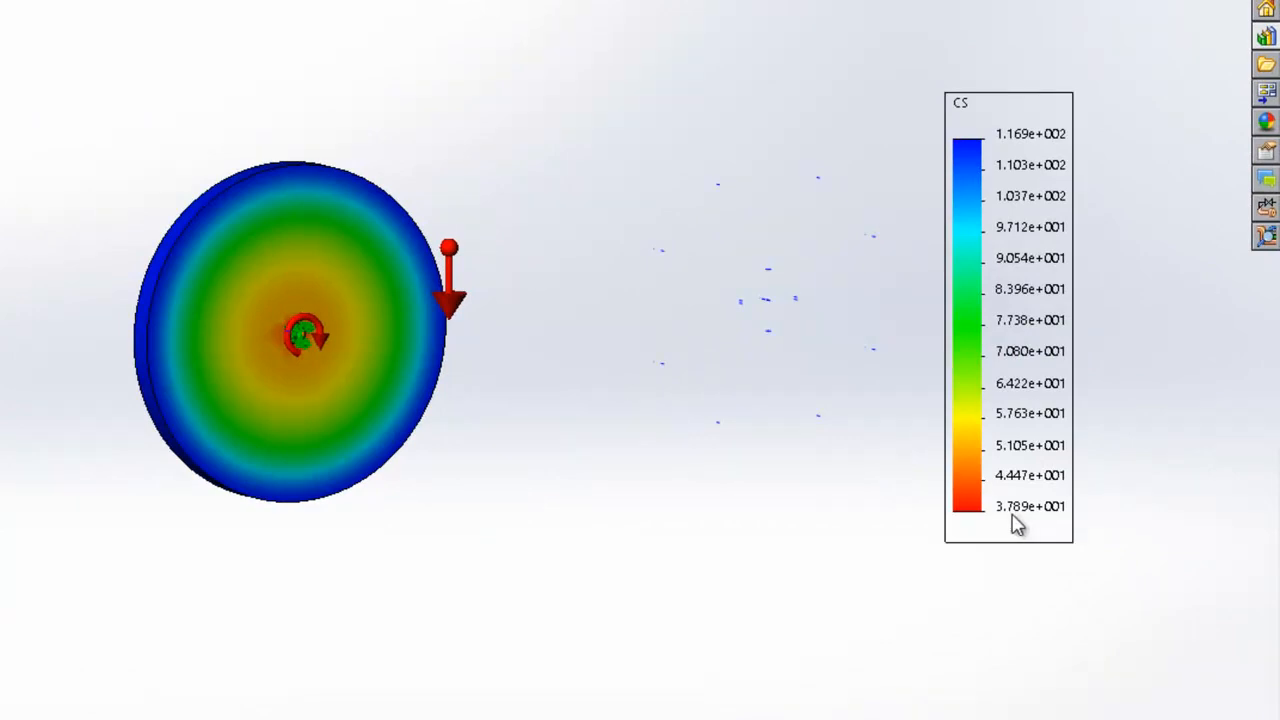
mouse_move(609, 377)
middle_mouse_down()
mouse_move(497, 394)
mouse_move(614, 391)
mouse_move(391, 391)
mouse_move(449, 374)
mouse_move(470, 398)
middle_mouse_up()
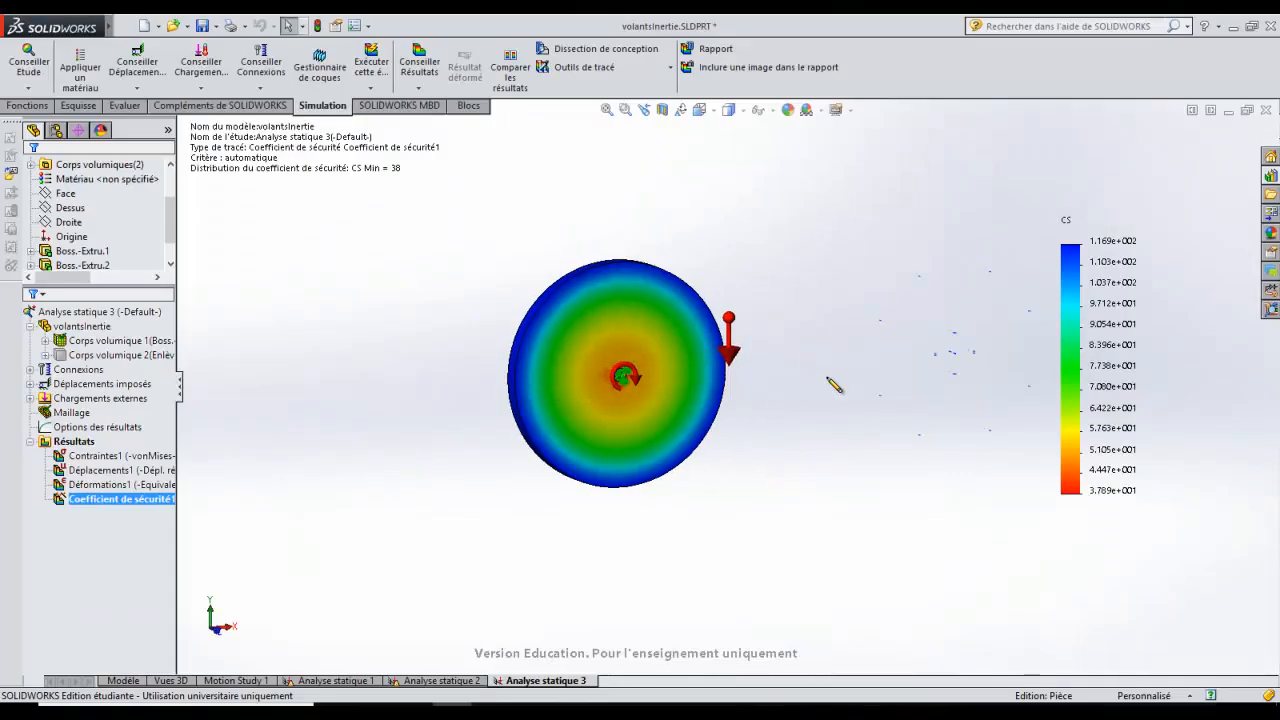
Step: Return to the model and create a new static study named Analyse statique 4
left_click(122, 681)
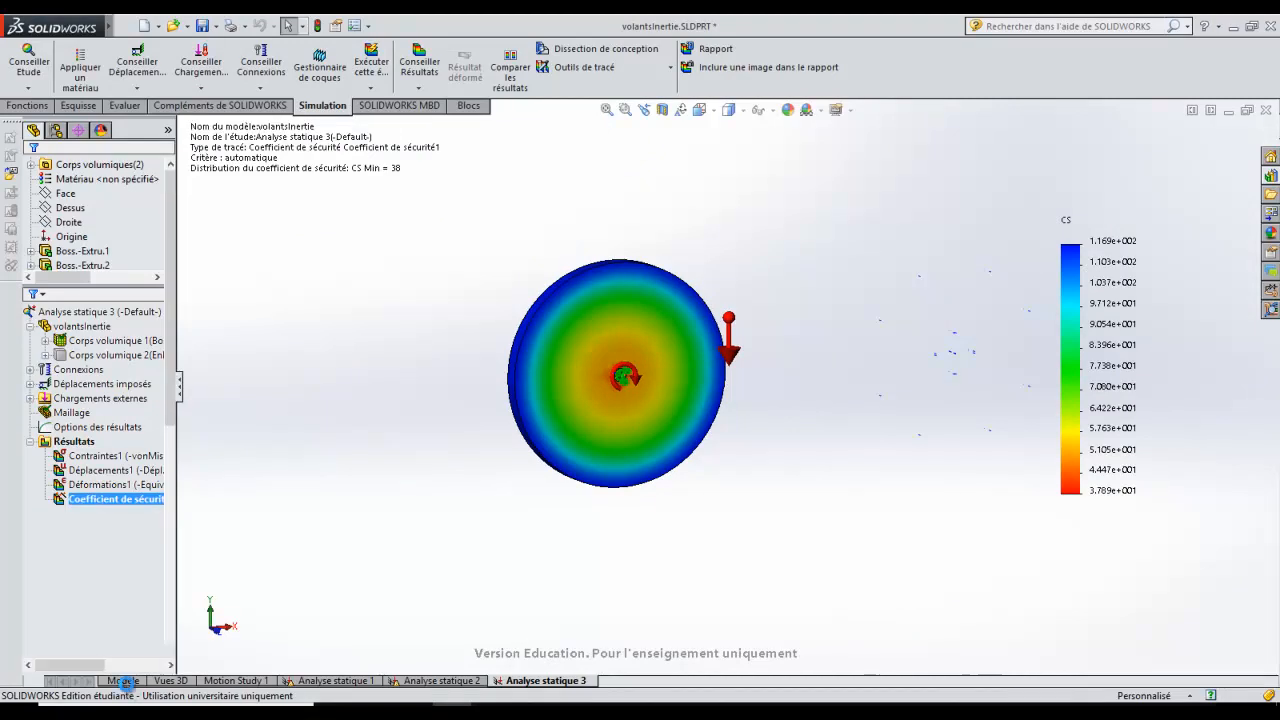
left_click(26, 87)
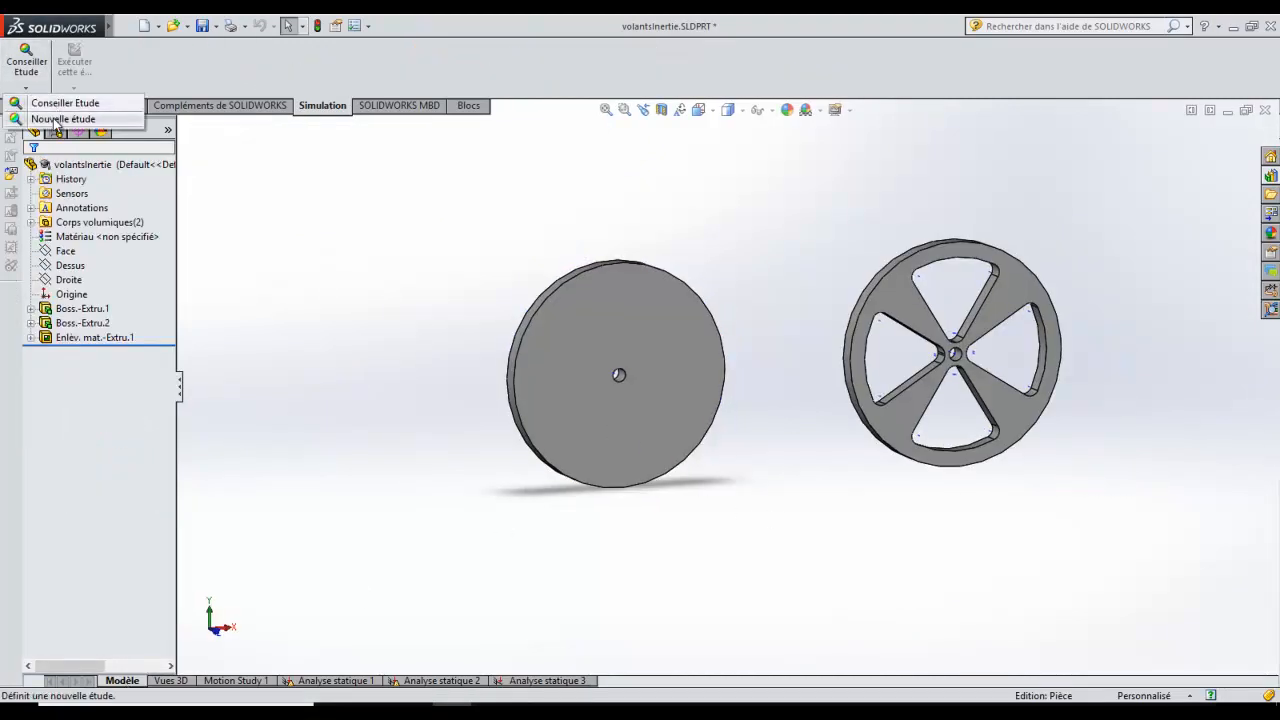
left_click(20, 90)
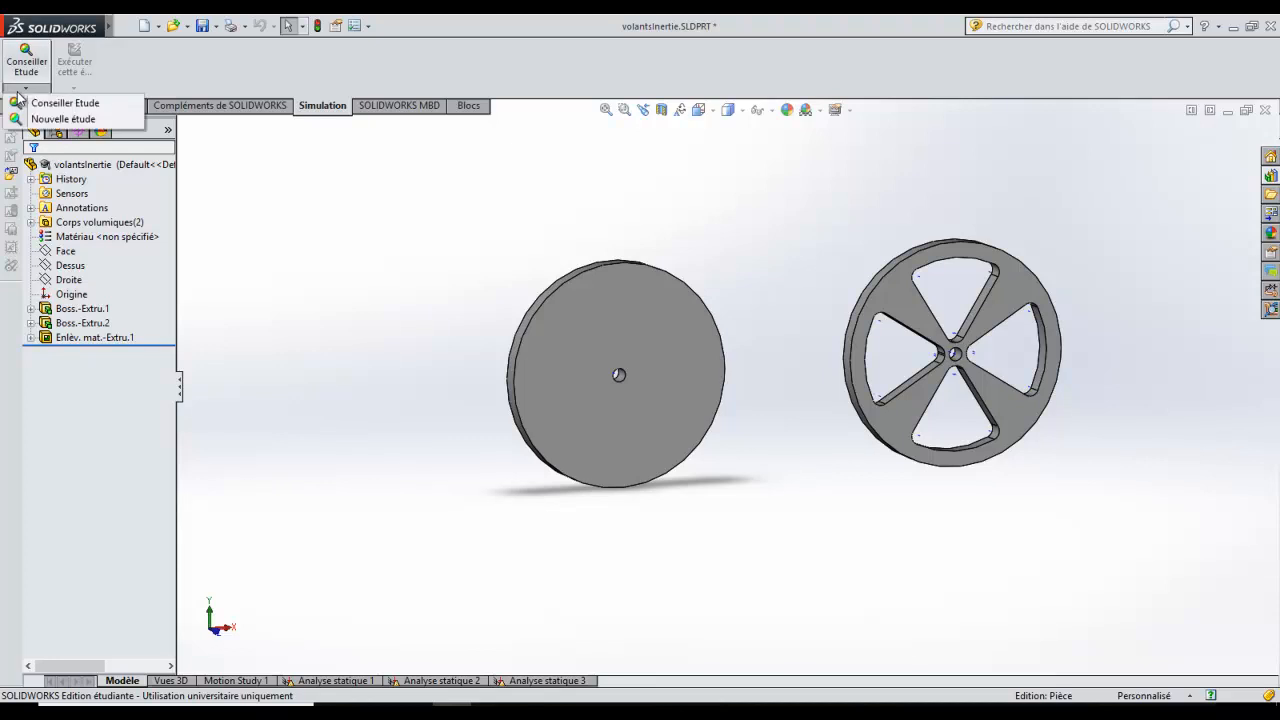
left_click(38, 120)
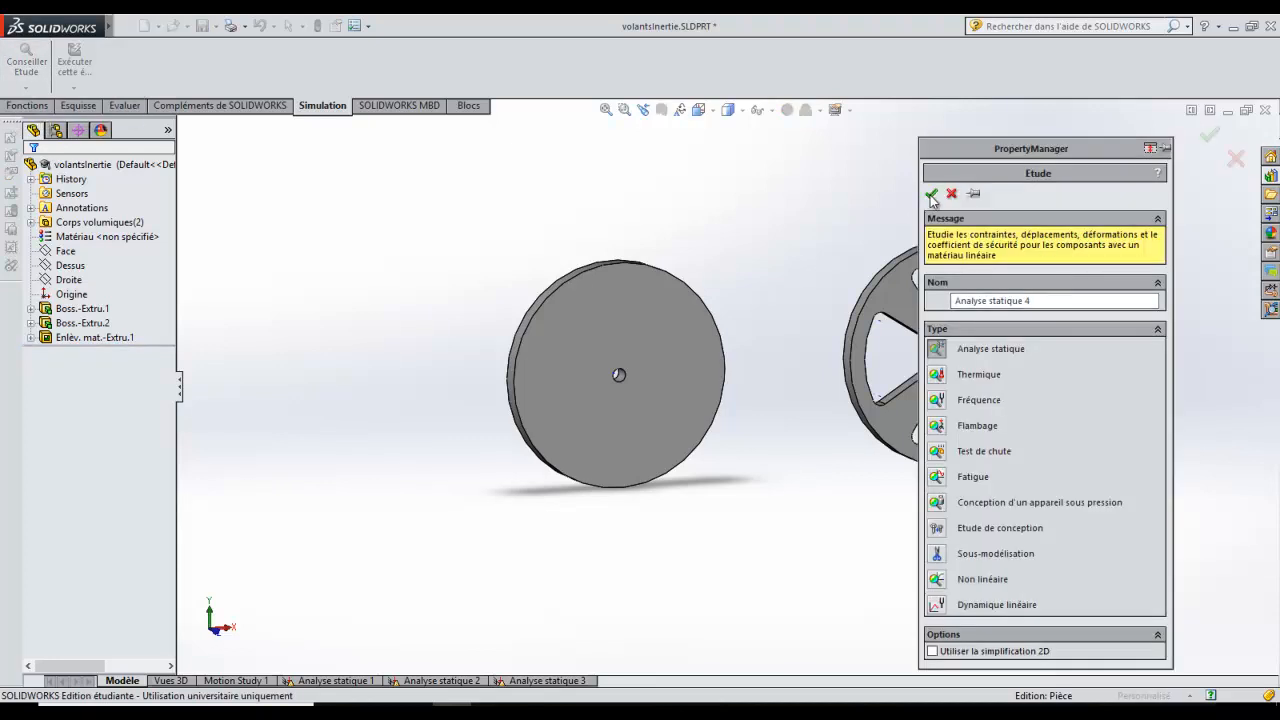
left_click(931, 195)
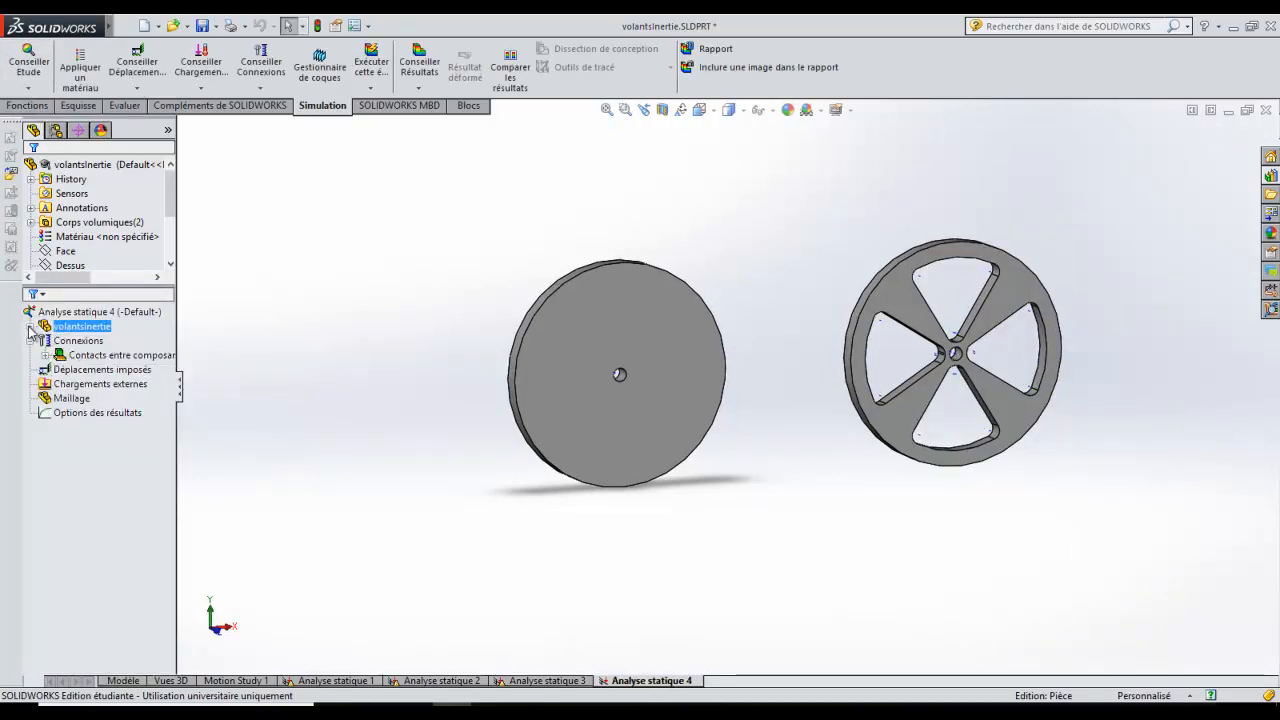
Step: Exclude the solid disc body (Corps volumique 1) from the new study's analysis
left_click(31, 327)
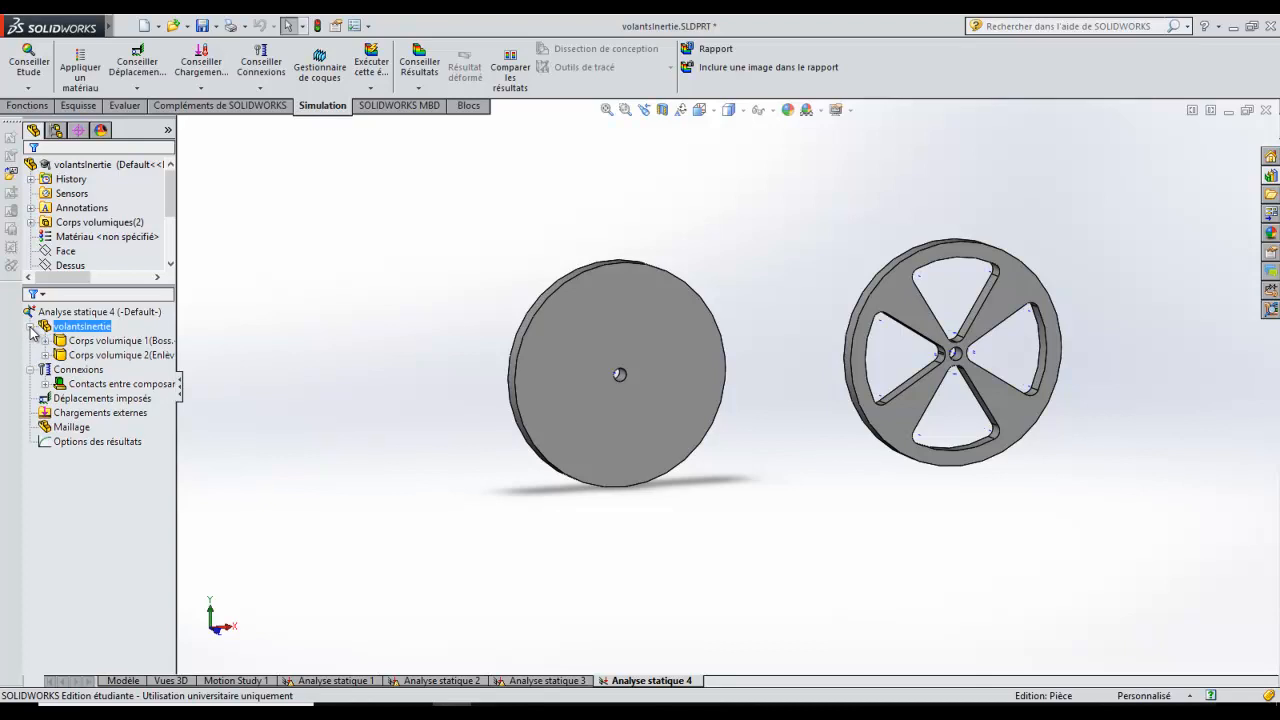
right_click(95, 345)
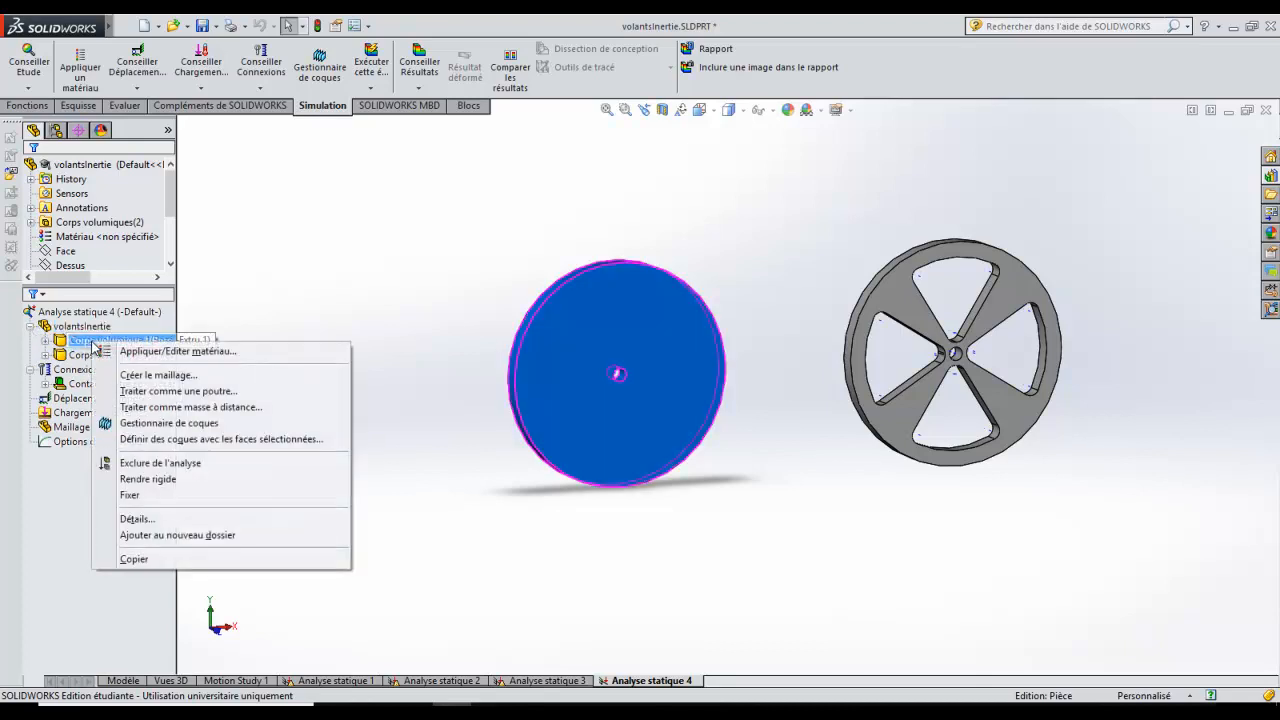
left_click(160, 465)
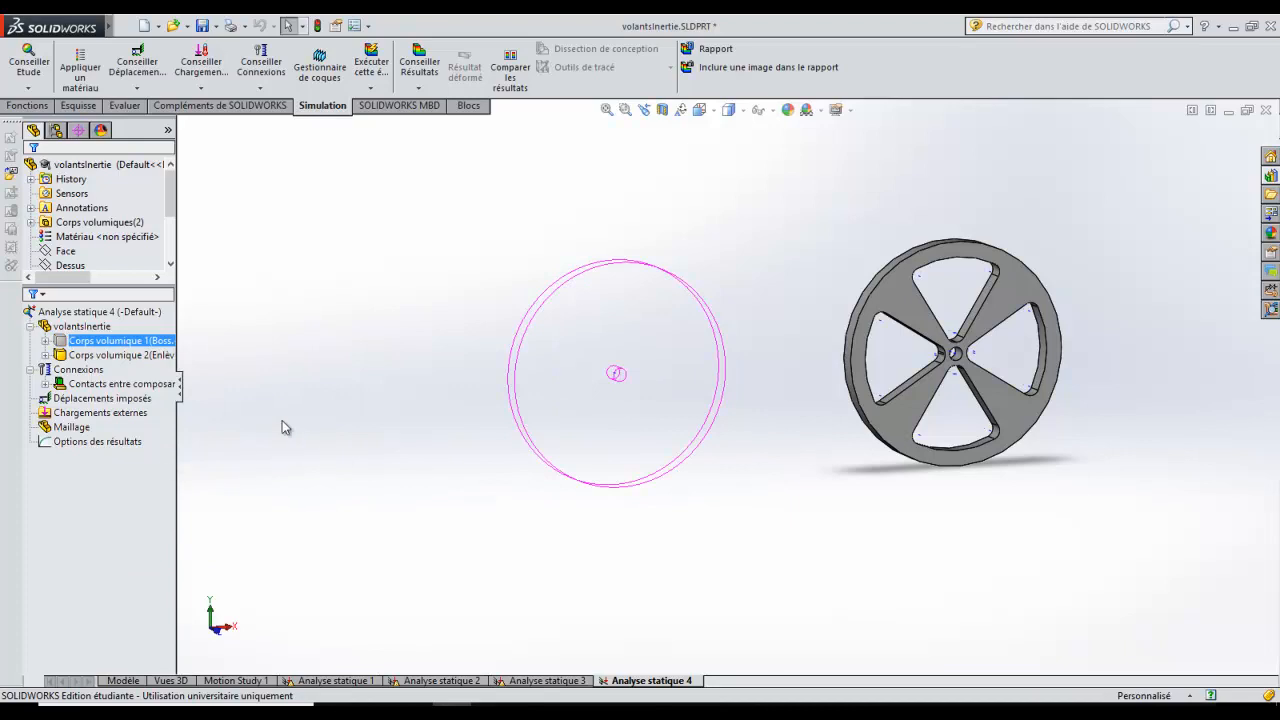
Step: Apply the material Acier allié to the spoked flywheel body (Corps volumique 2)
left_click(116, 356)
right_click(116, 358)
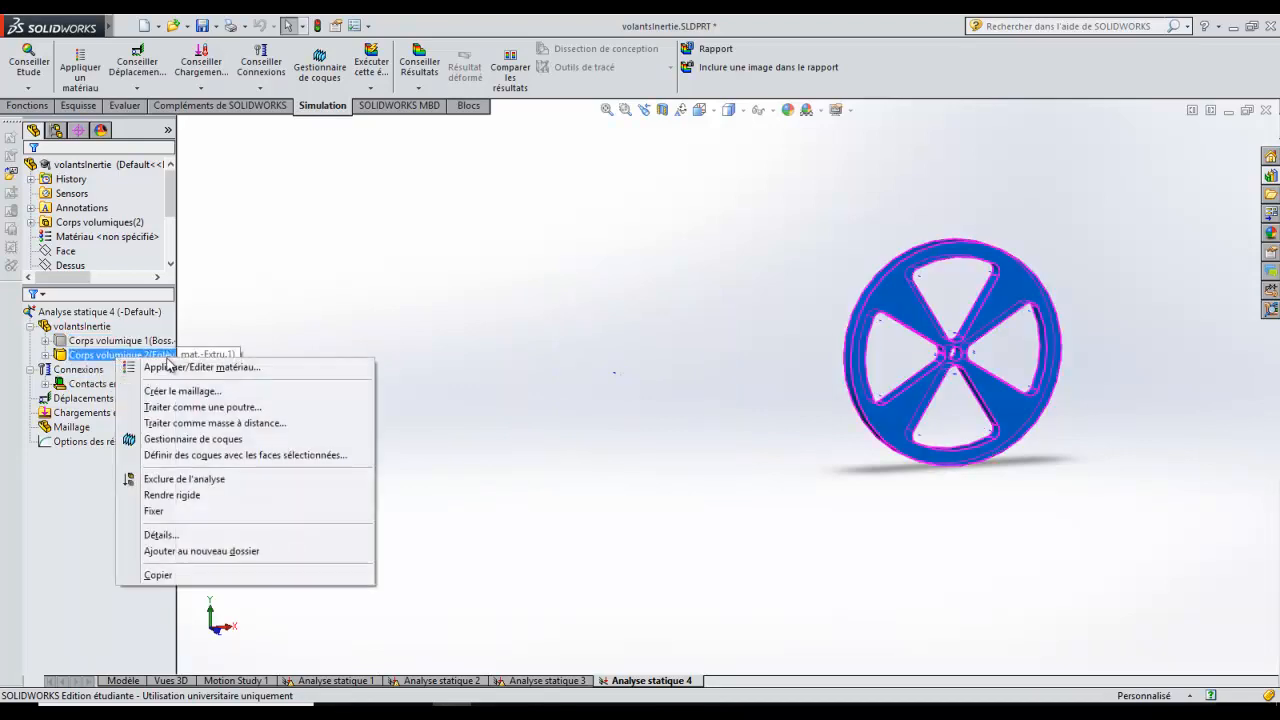
left_click(200, 367)
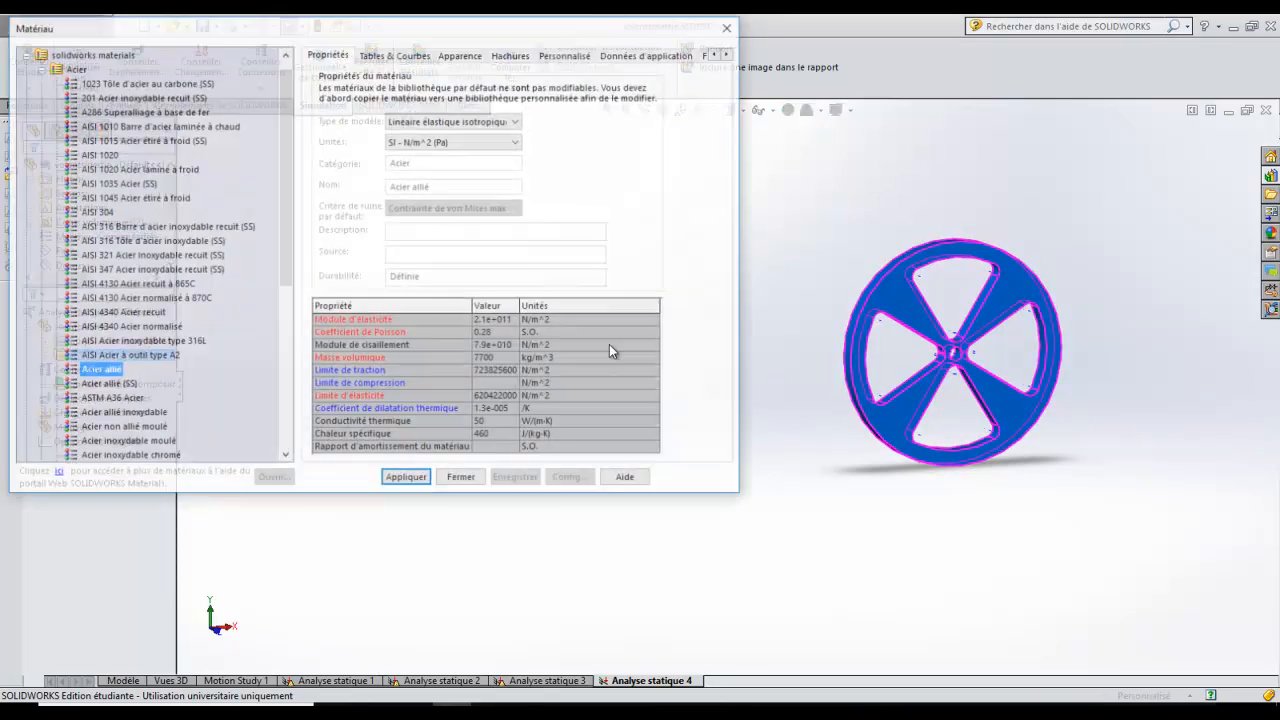
left_click(402, 480)
left_click(461, 479)
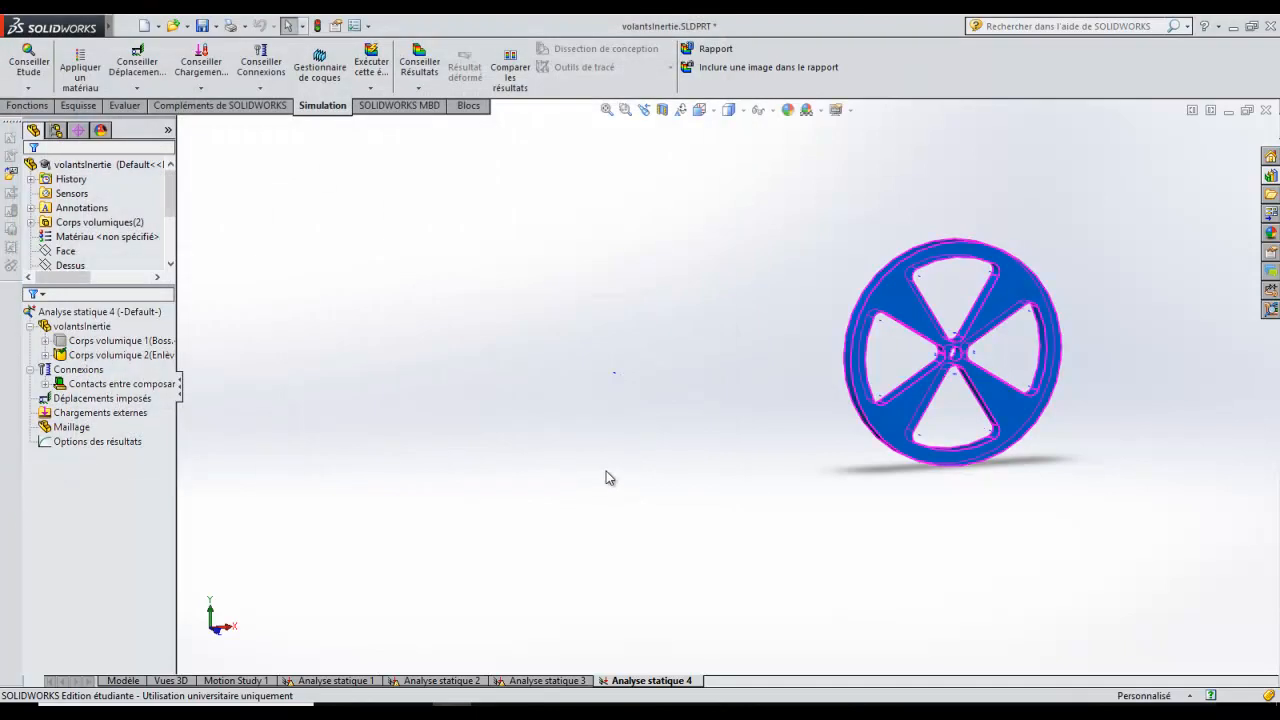
Step: Apply a fixed hinge restraint (Pivot fixe) to the cylindrical face of the spoked flywheel's centre hole
scroll(1100, 360, "down", 3)
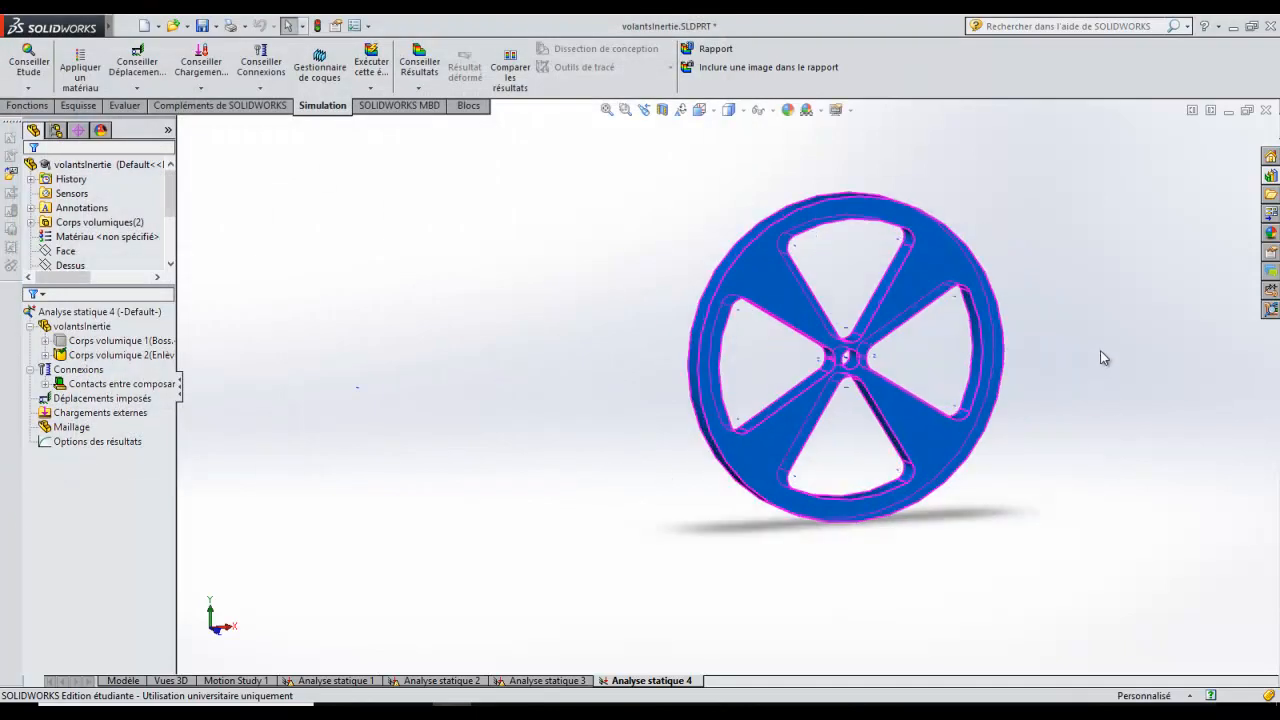
right_click(68, 398)
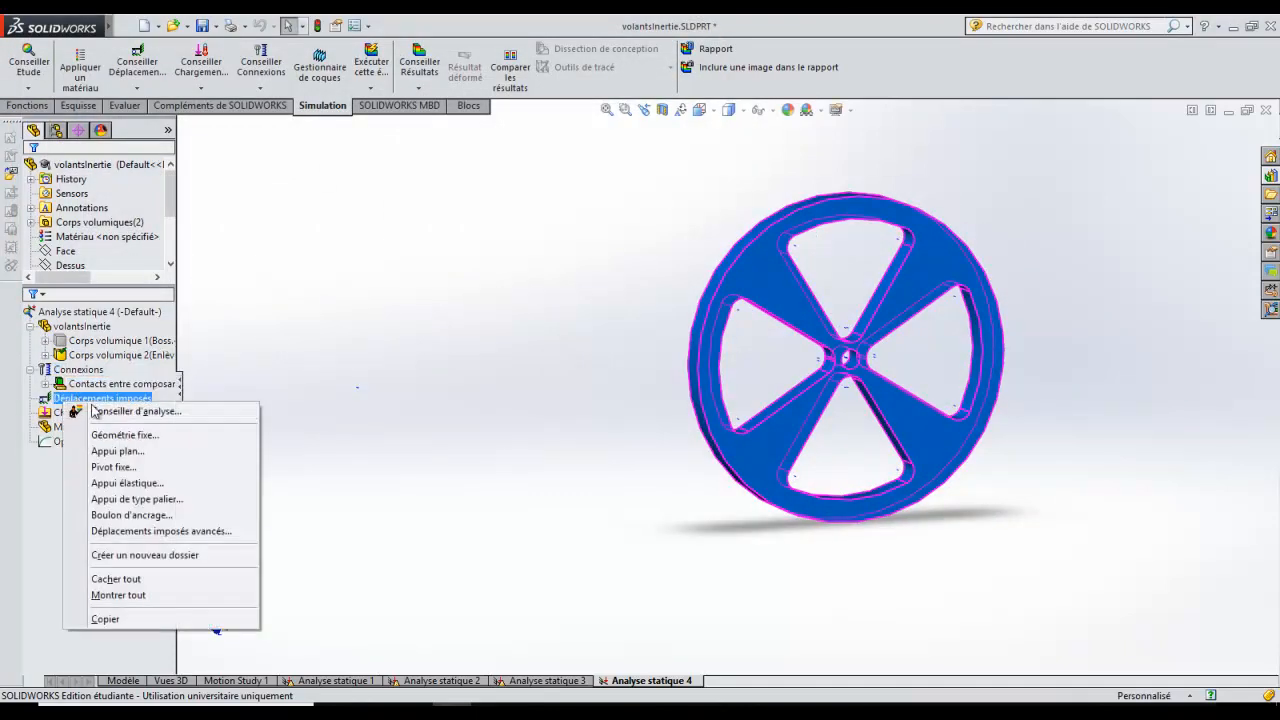
left_click(115, 467)
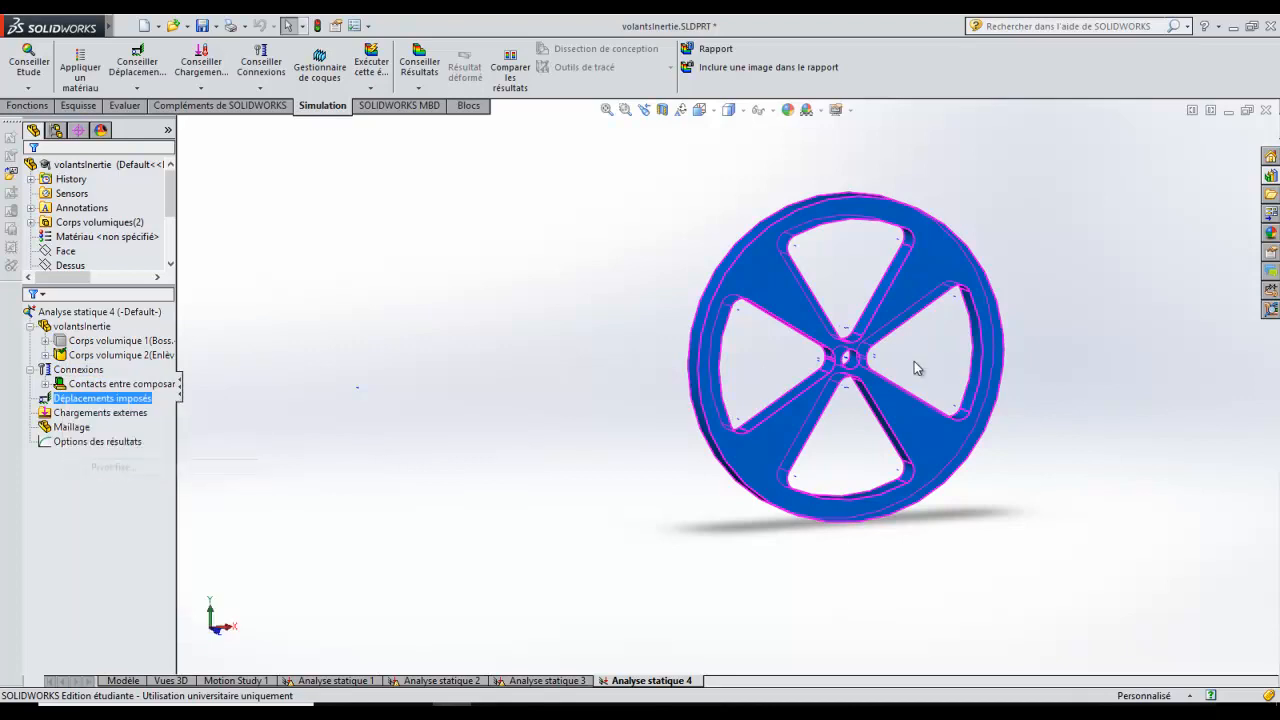
scroll(840, 360, "down", 2)
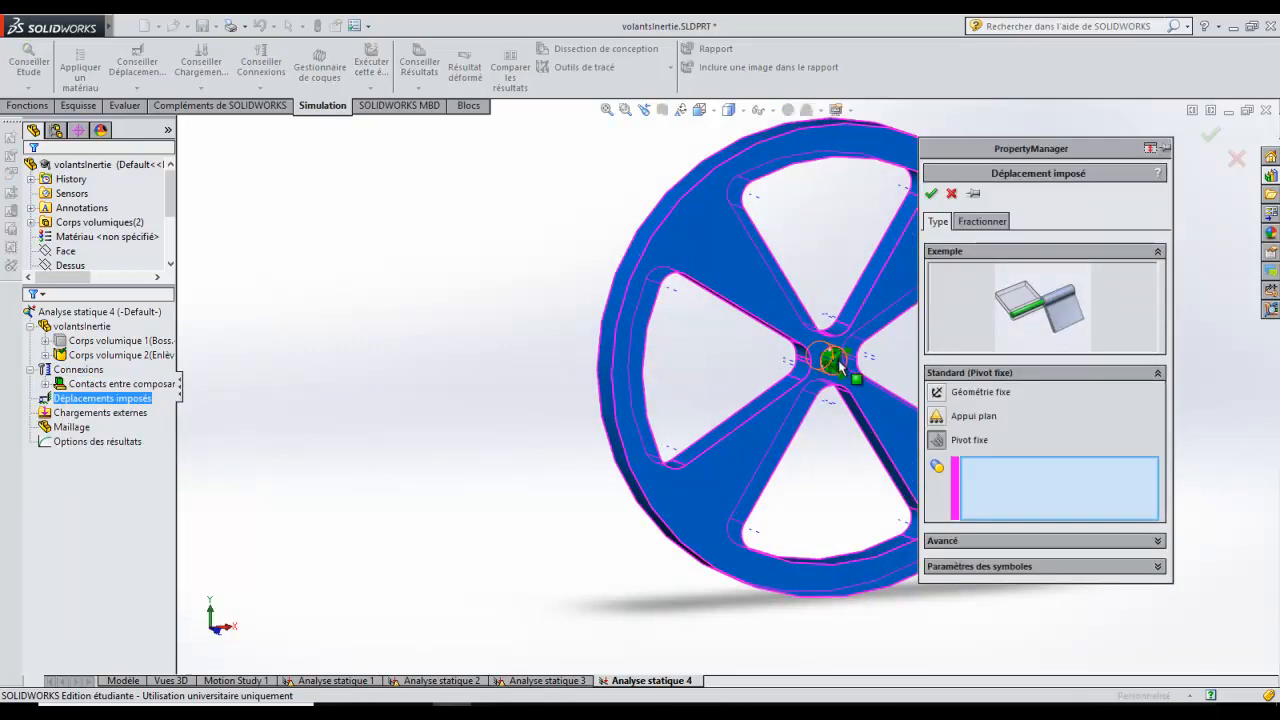
left_click(839, 364)
left_click(930, 193)
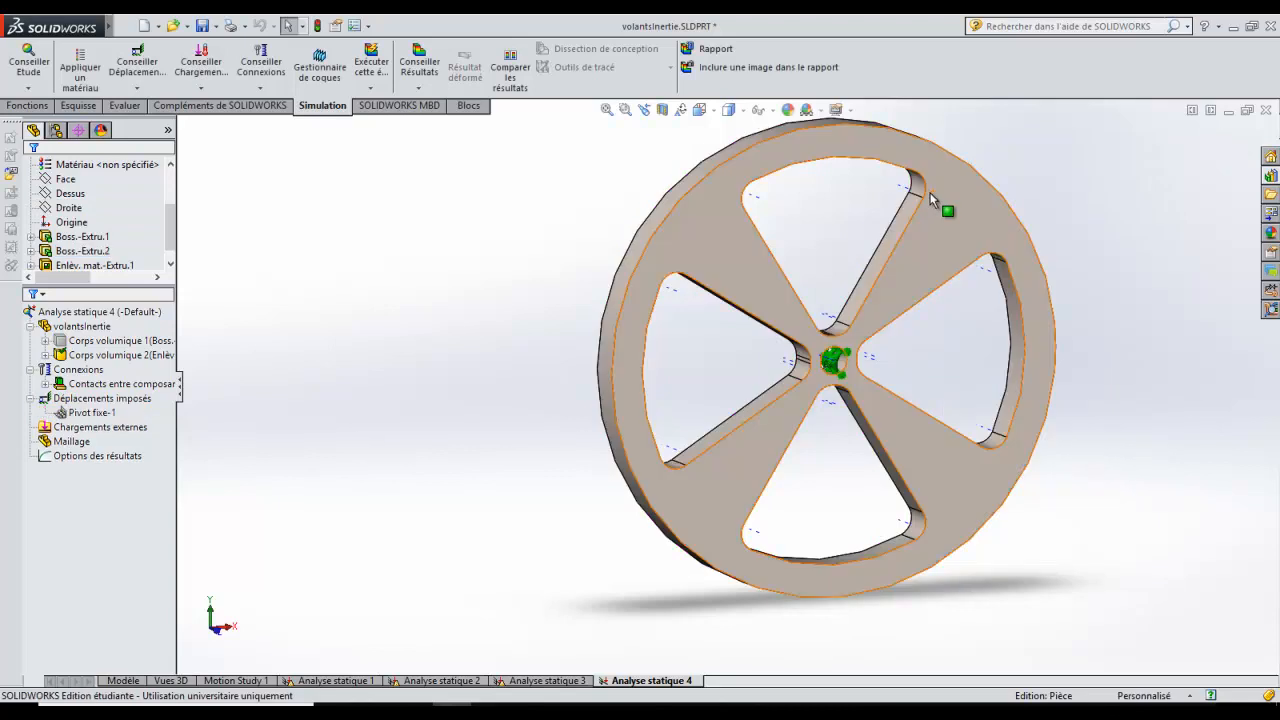
Step: Add a gravity load of 9.81 m/s^2 normal to the Dessus plane, with the direction reversed so it acts downward
left_click(150, 427)
right_click(120, 428)
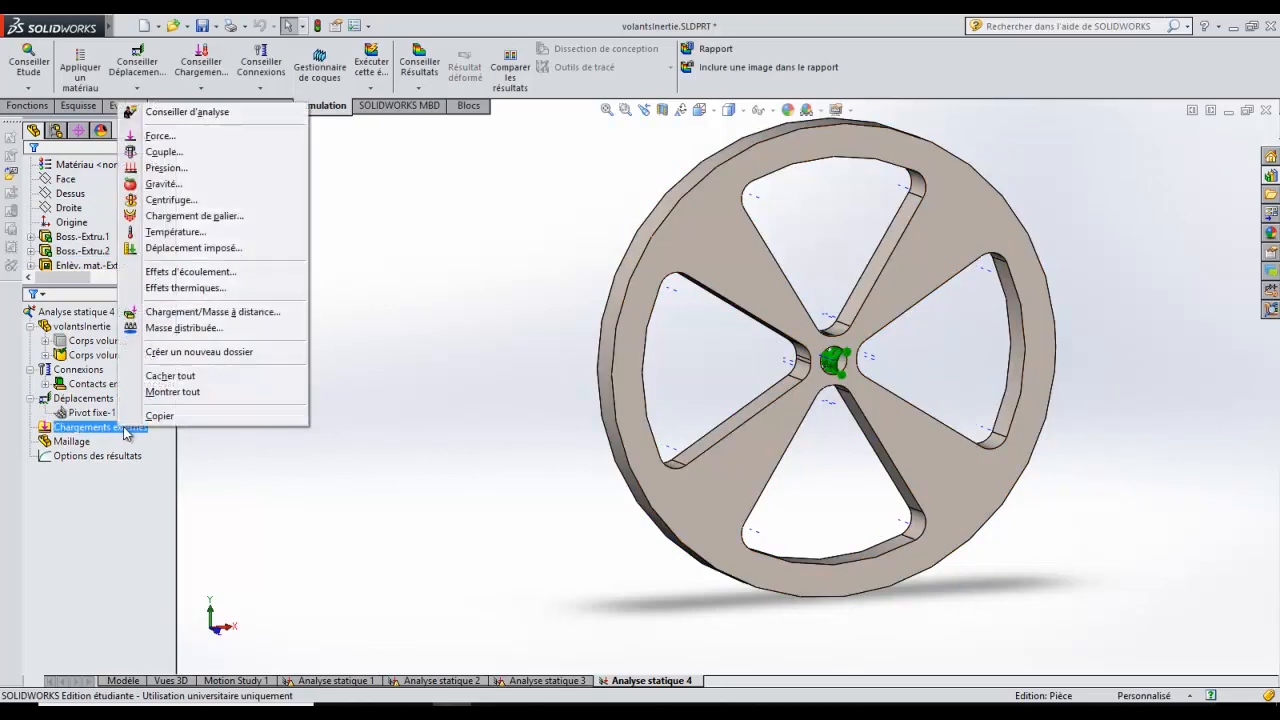
left_click(165, 186)
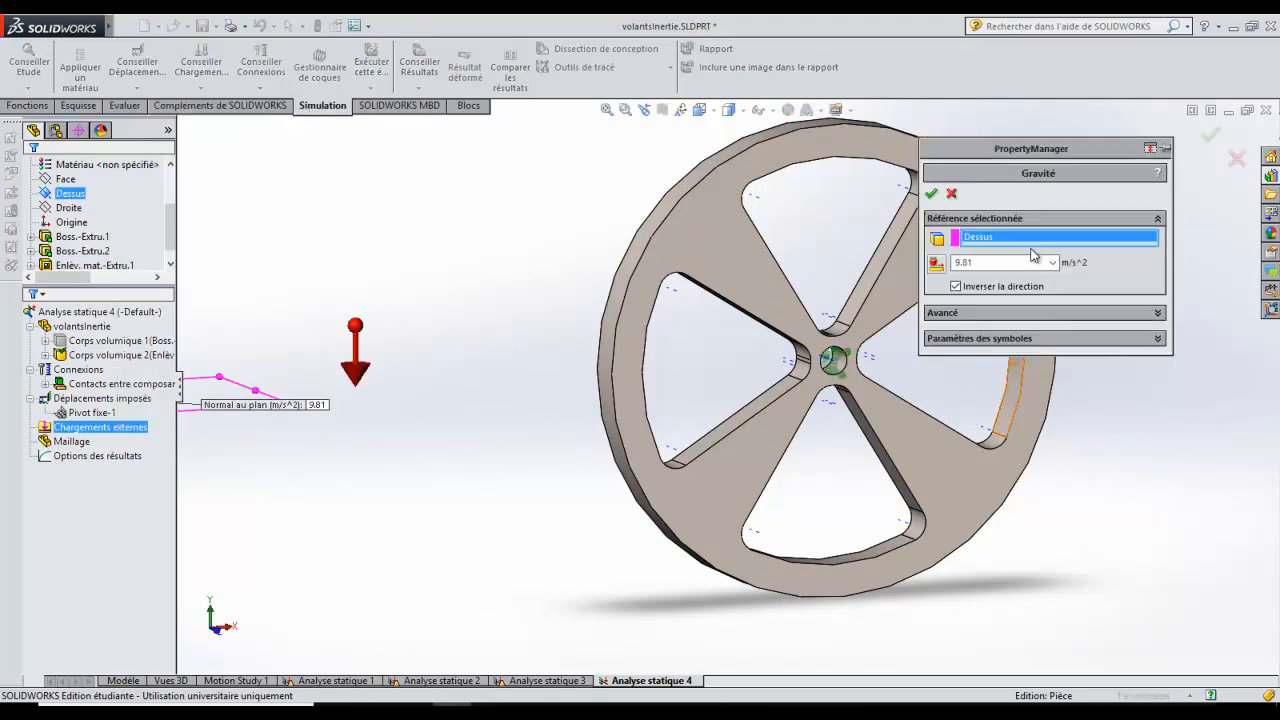
left_click(931, 194)
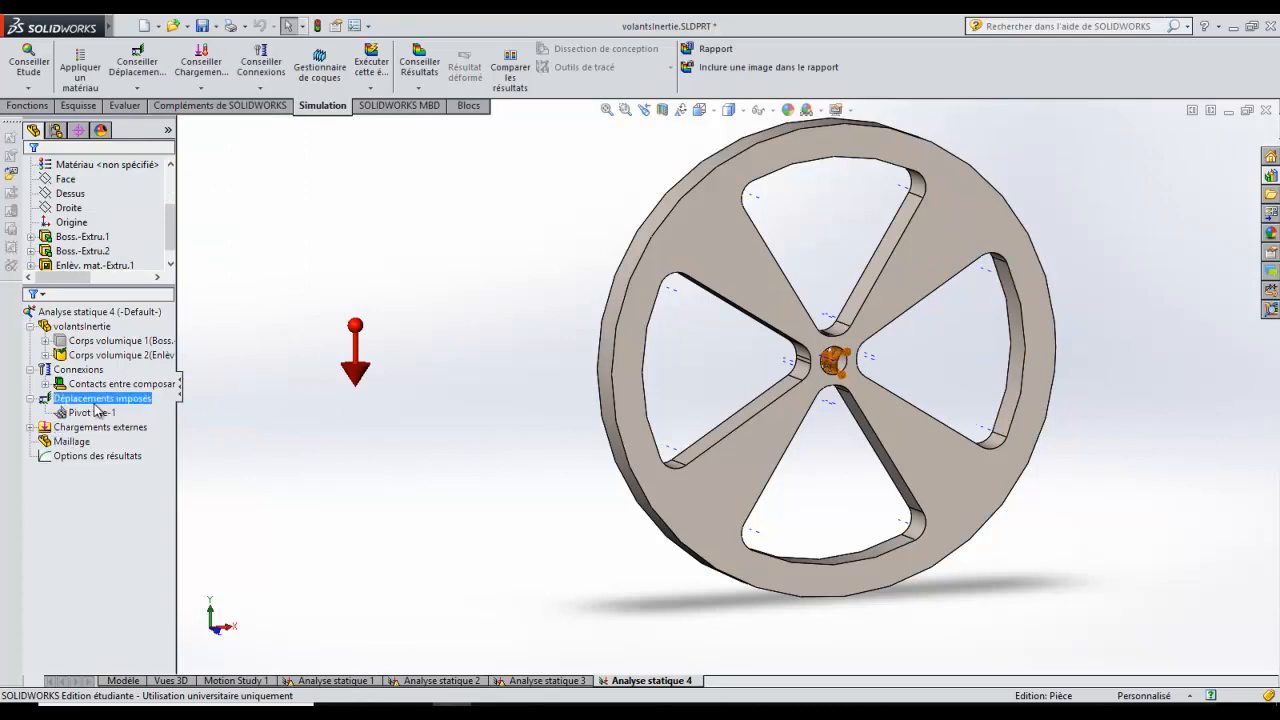
Step: Add a centrifugal load of 500 rad/s about the cylindrical face of the spoked flywheel's centre hole
right_click(88, 432)
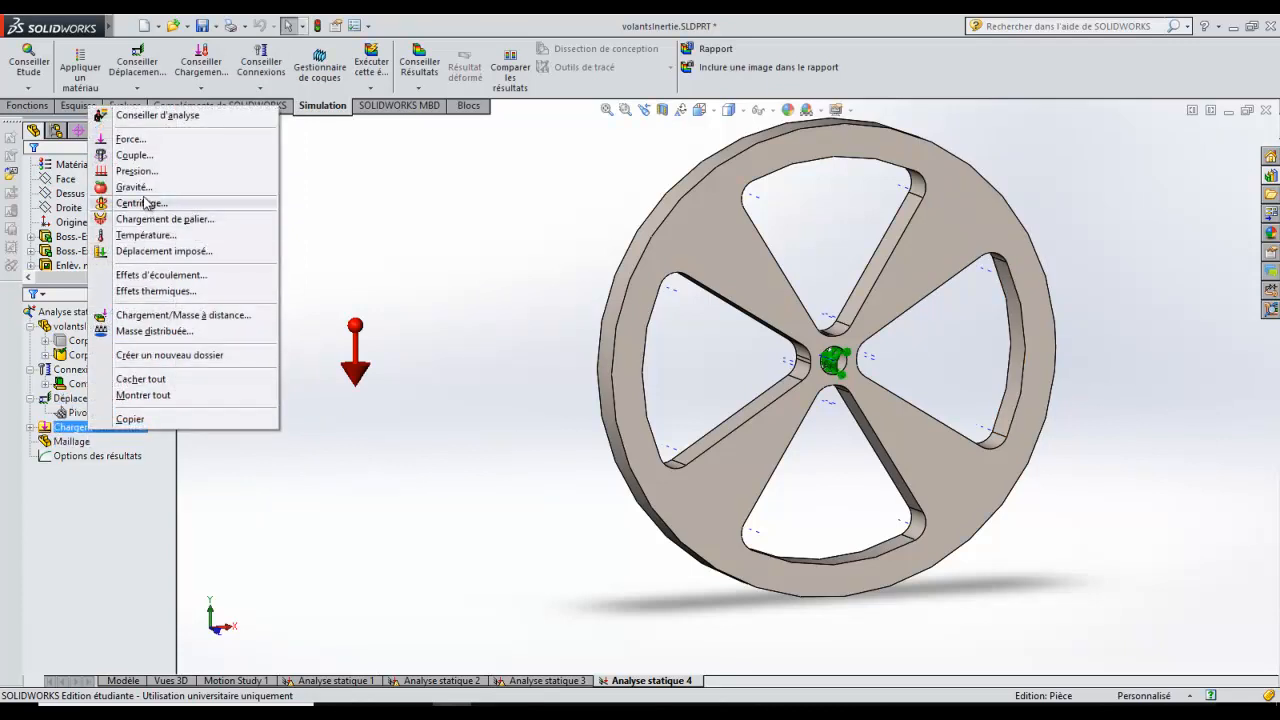
left_click(141, 204)
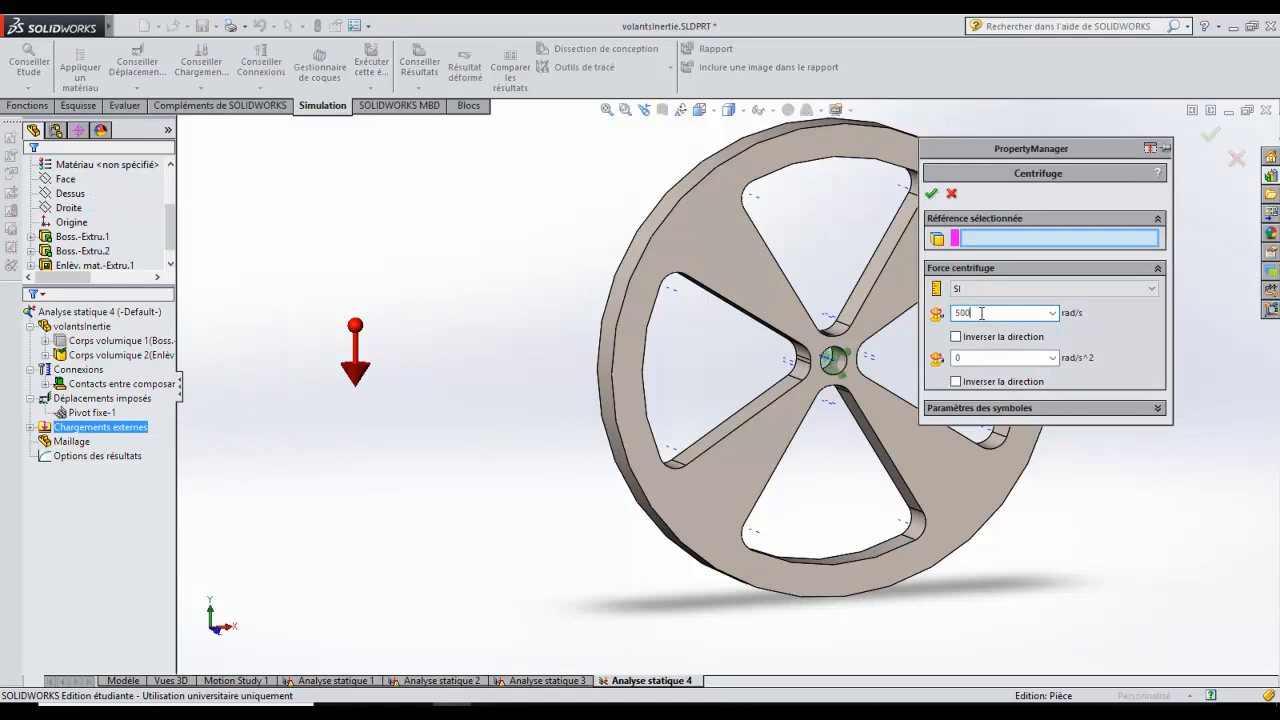
left_click(932, 195)
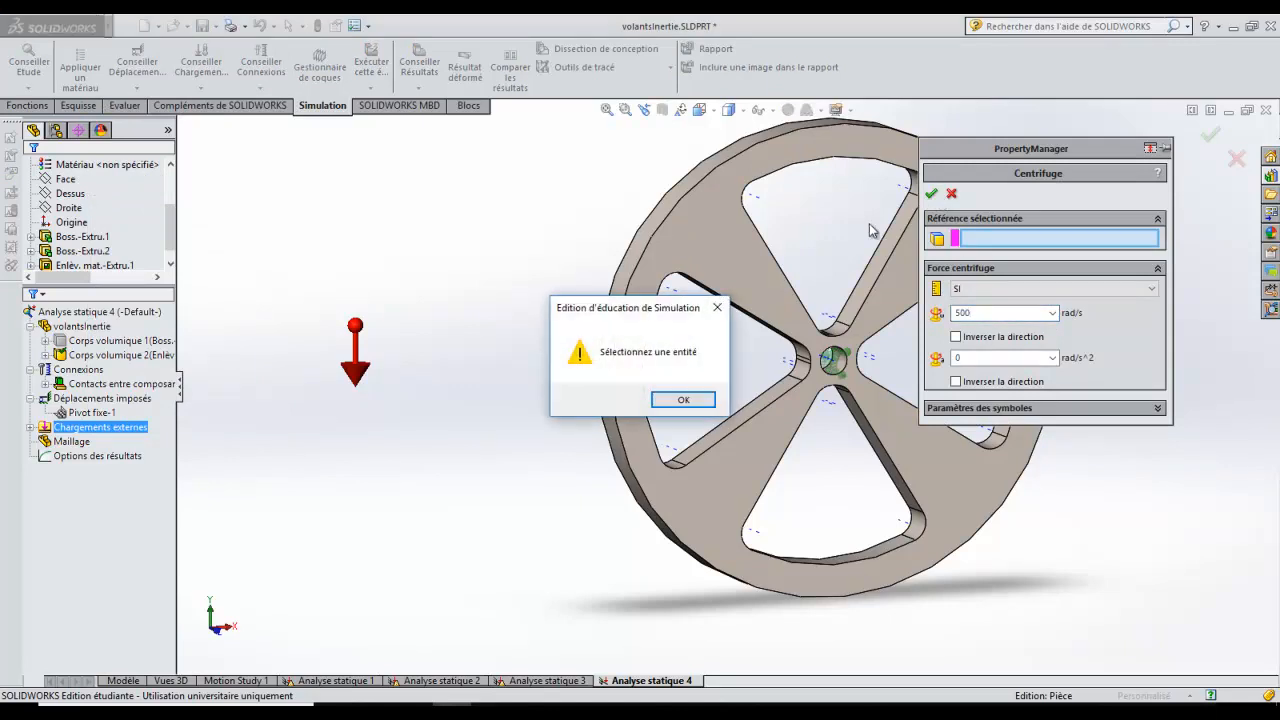
left_click(697, 402)
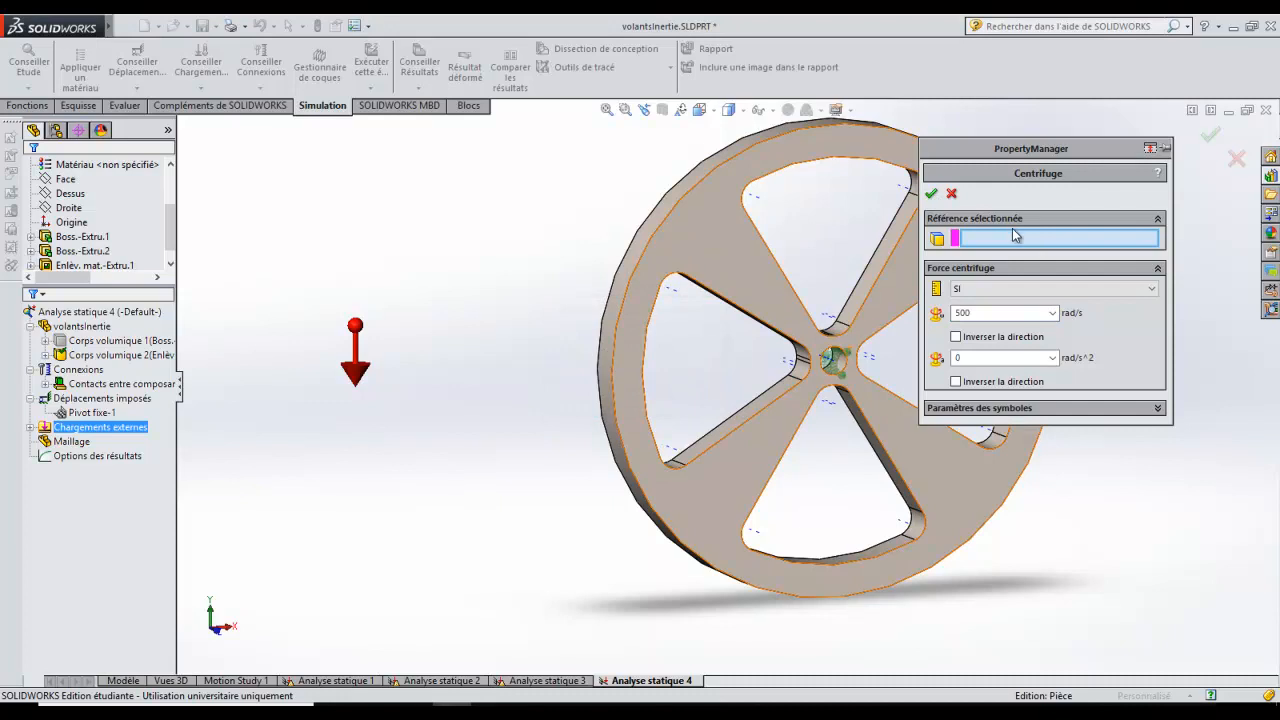
left_click(840, 366)
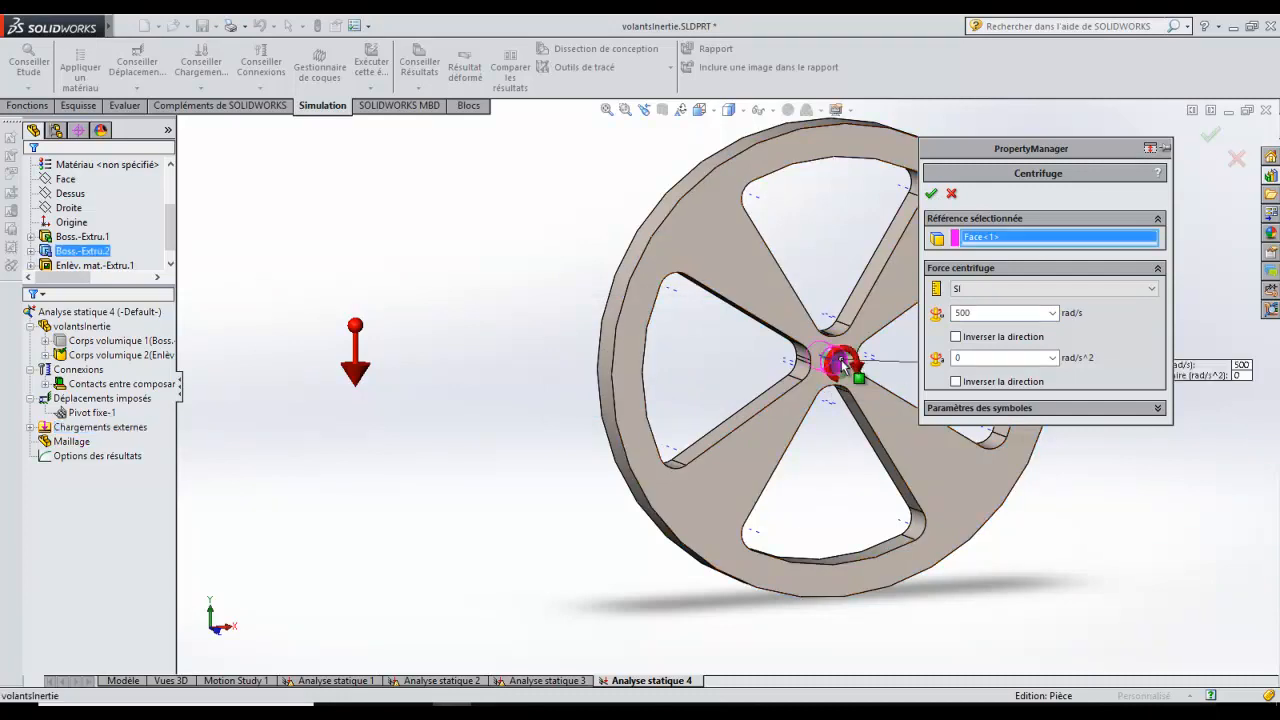
left_click(932, 196)
Step: Mesh the spoked flywheel with the default mesh density
left_click(131, 447)
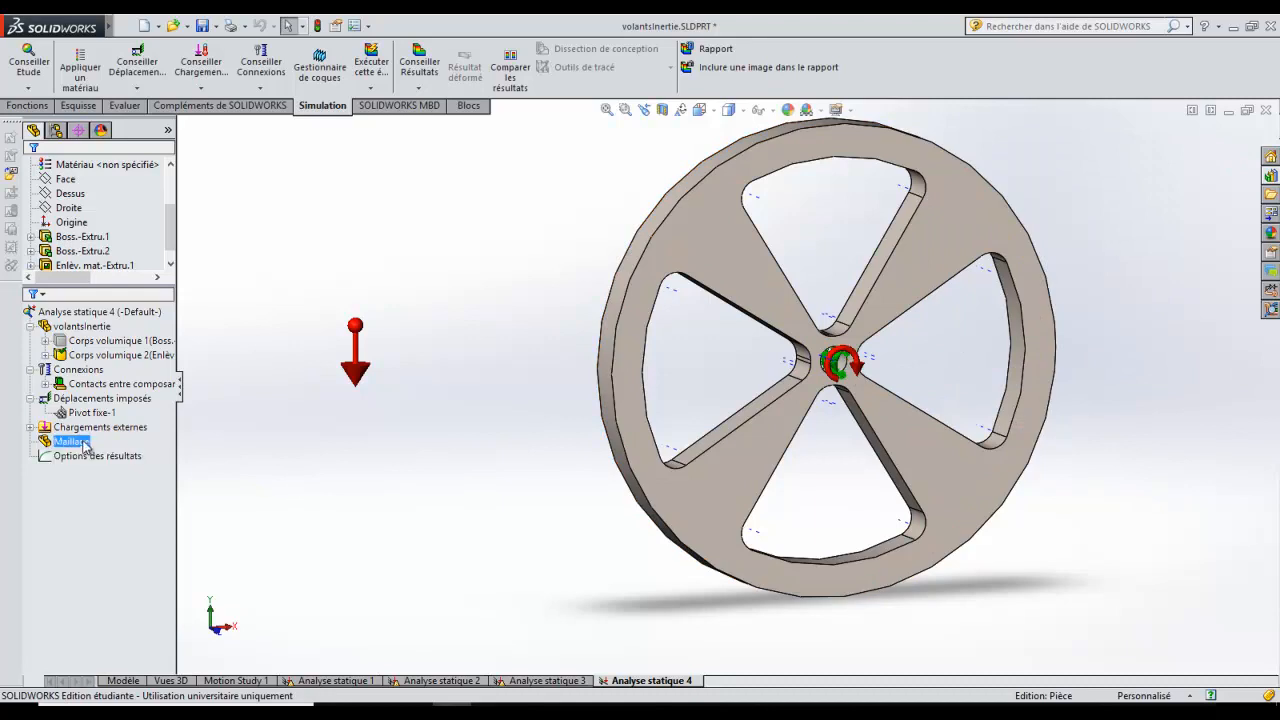
right_click(86, 447)
left_click(140, 240)
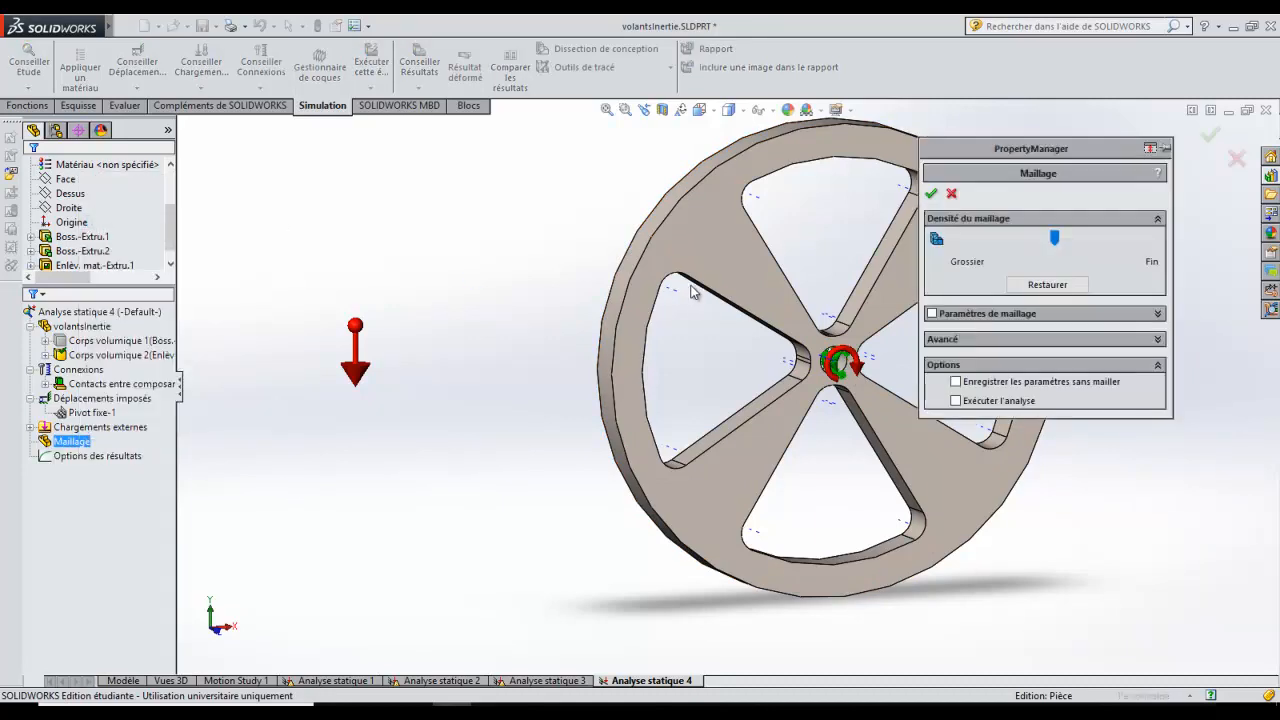
left_click(931, 195)
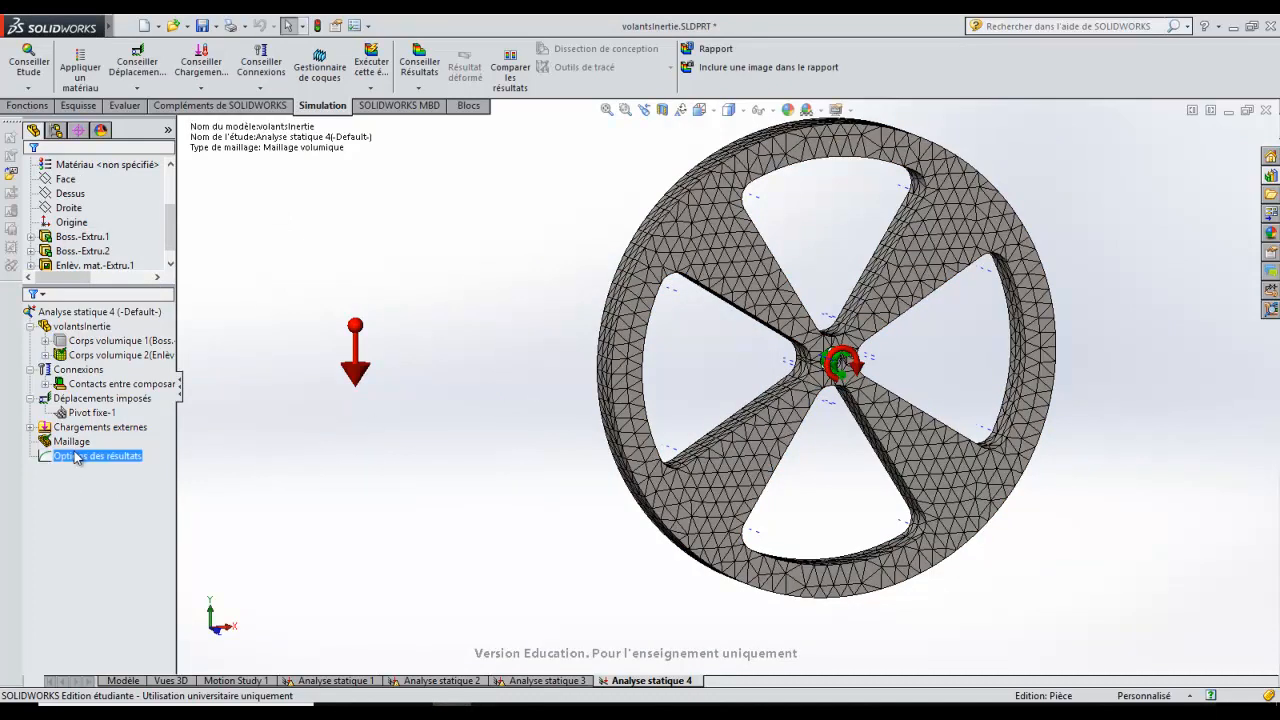
Step: Run the study Analyse statique 4, solving with small displacements
left_click(44, 312)
right_click(68, 314)
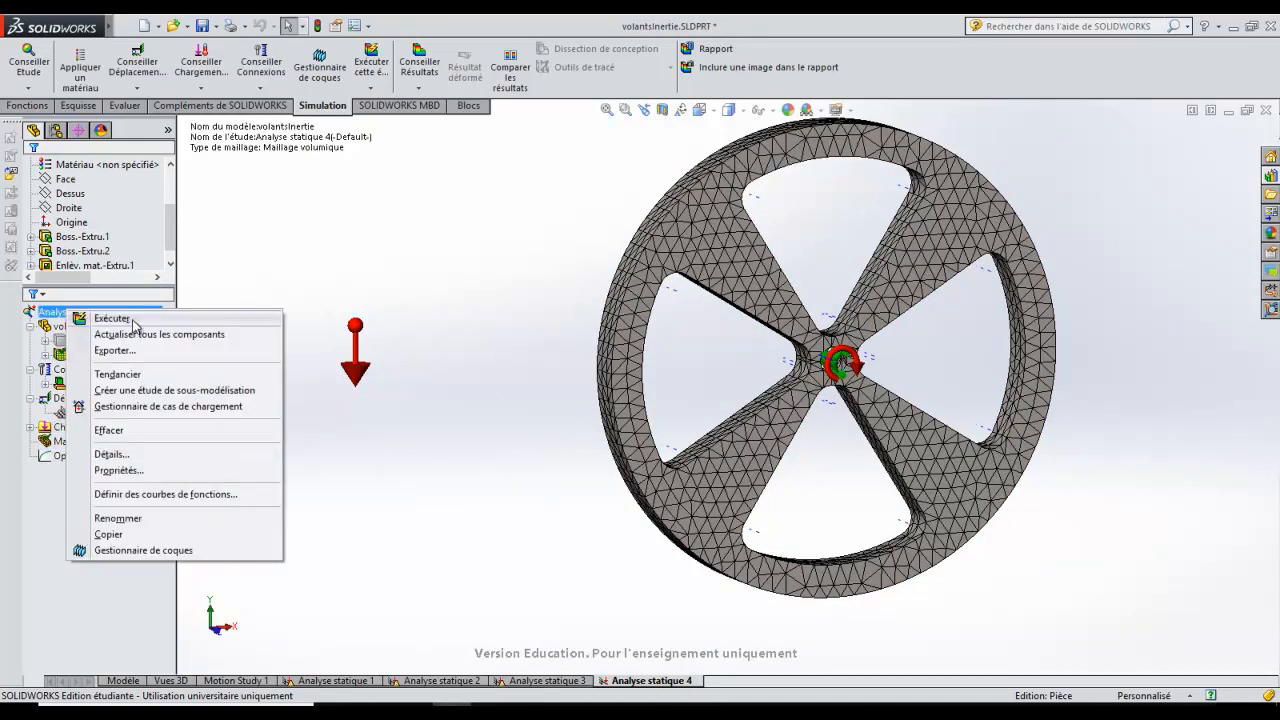
left_click(112, 318)
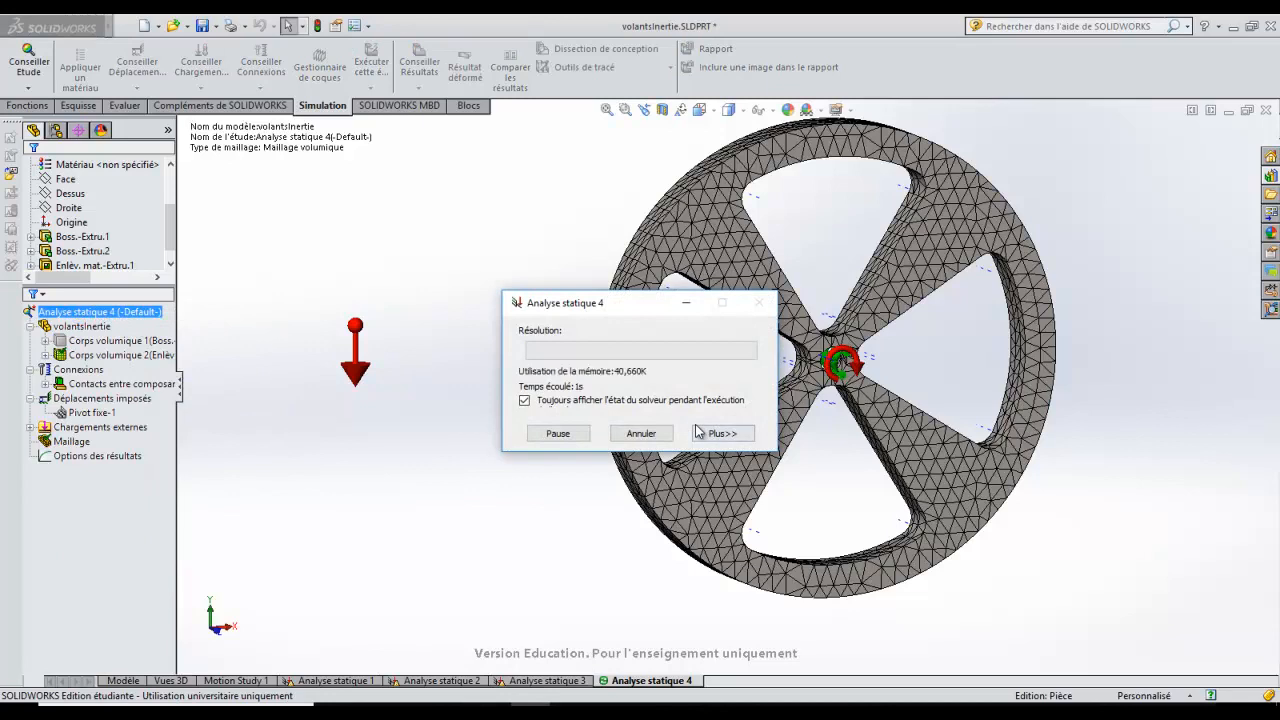
left_click(694, 470)
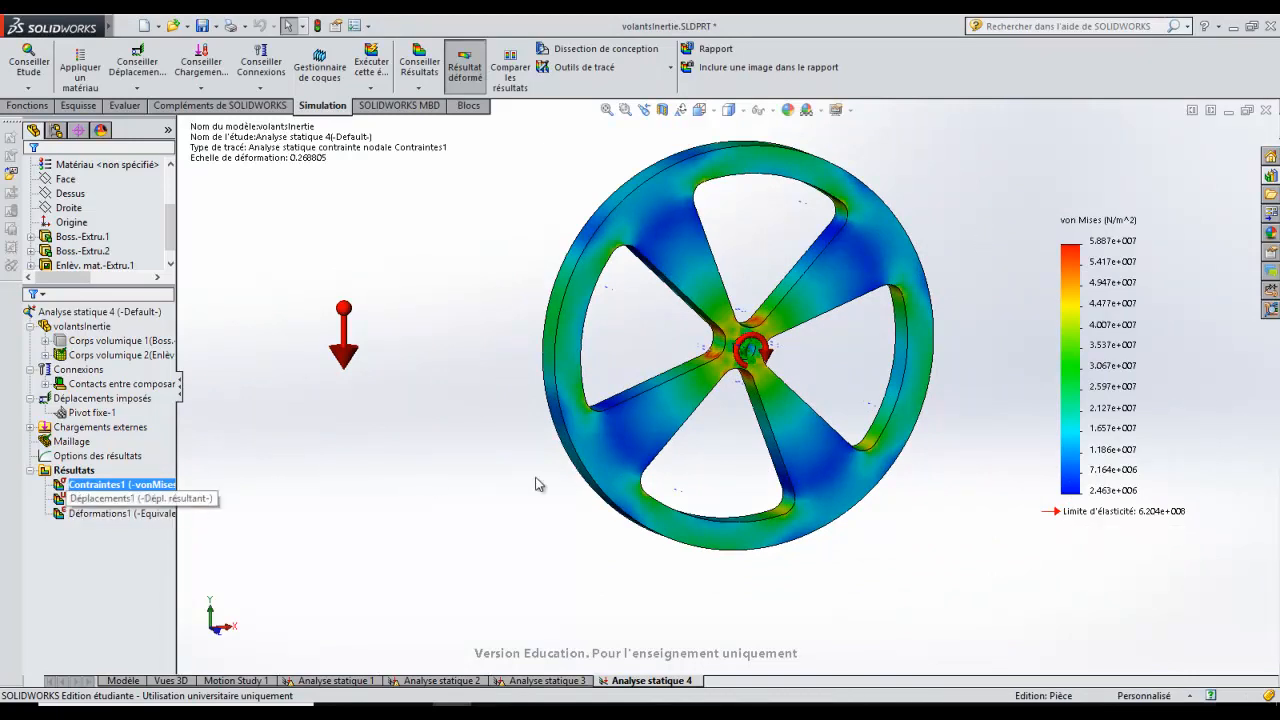
Step: Set the von Mises stress plot's units to N/mm^2 (MPa)
right_click(1104, 222)
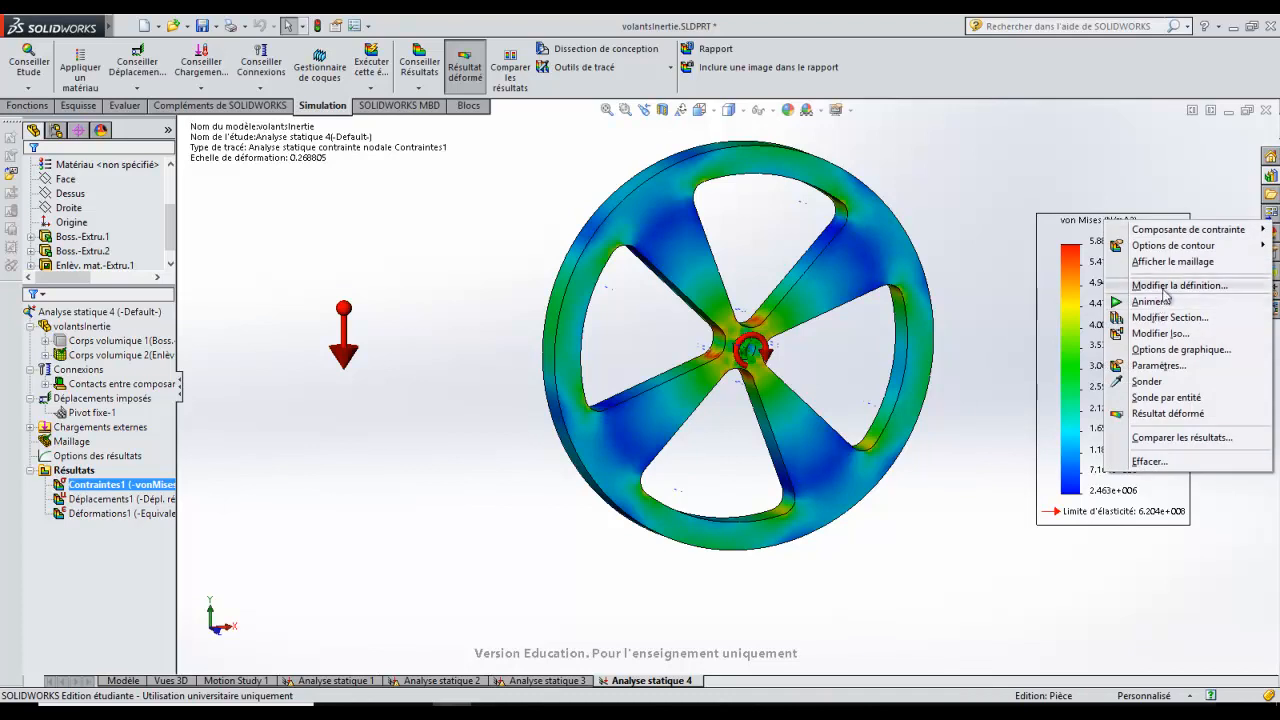
left_click(1033, 291)
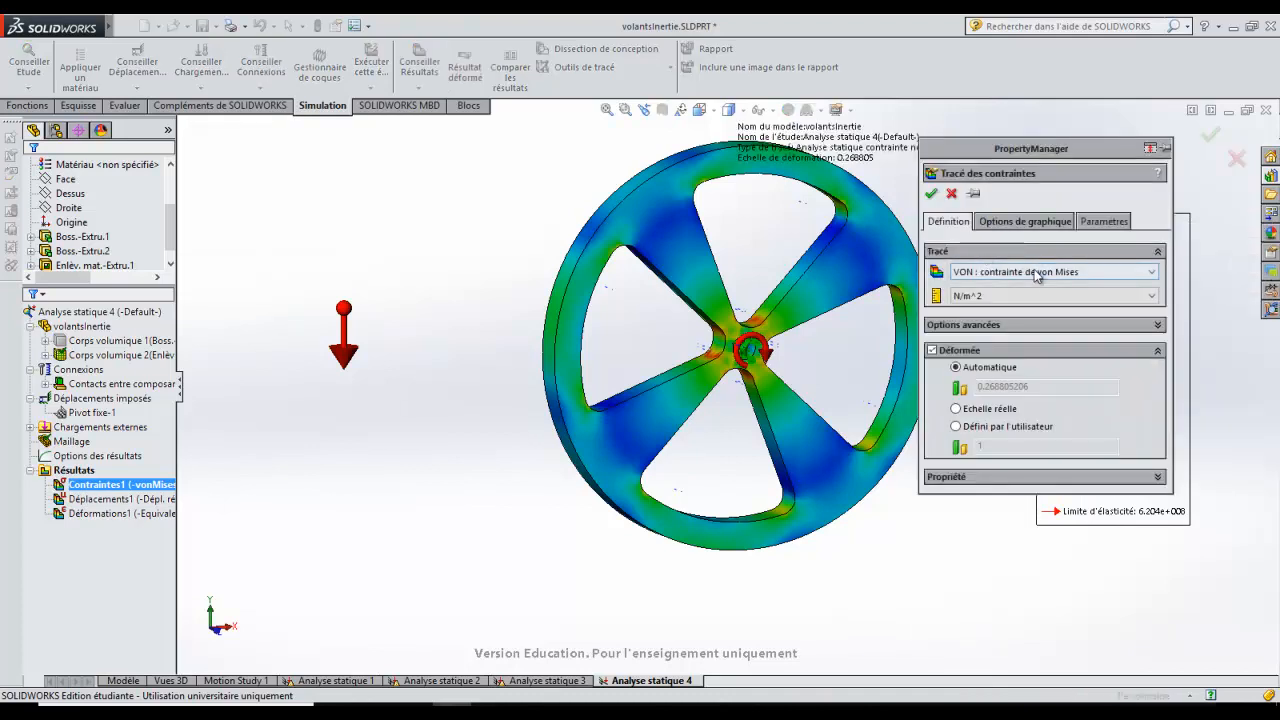
left_click(1017, 296)
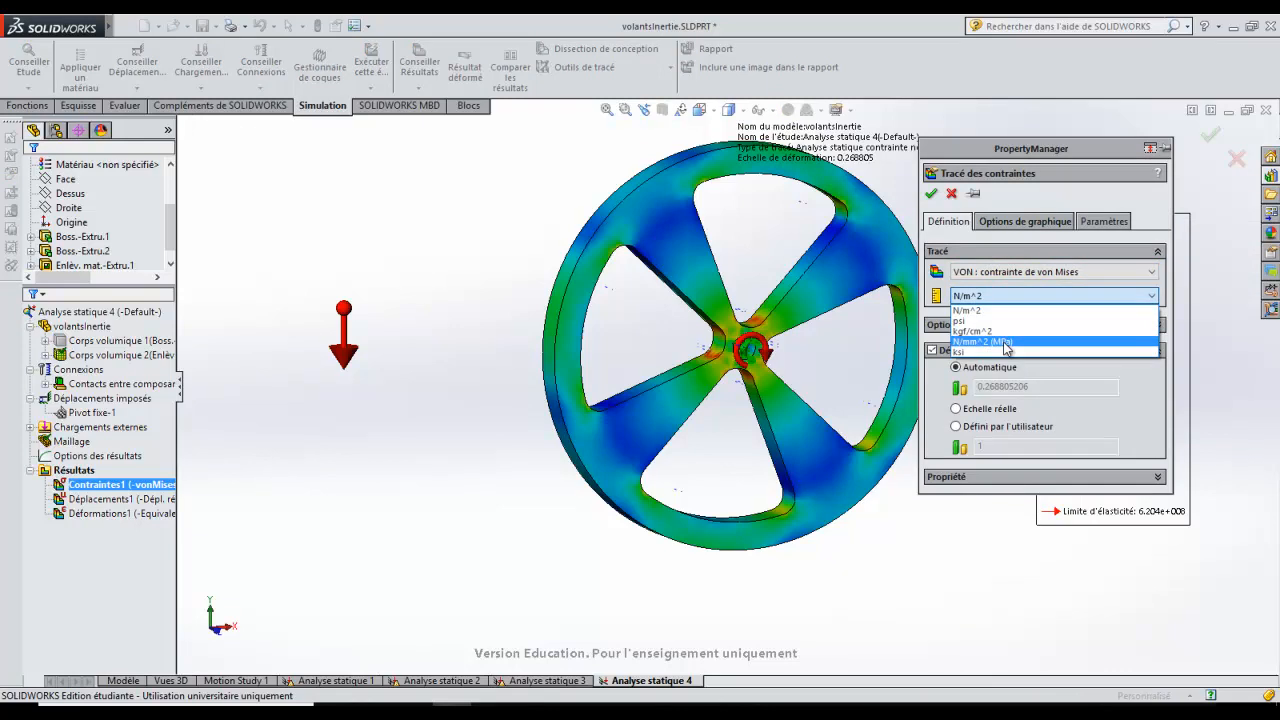
left_click(1005, 341)
left_click(929, 195)
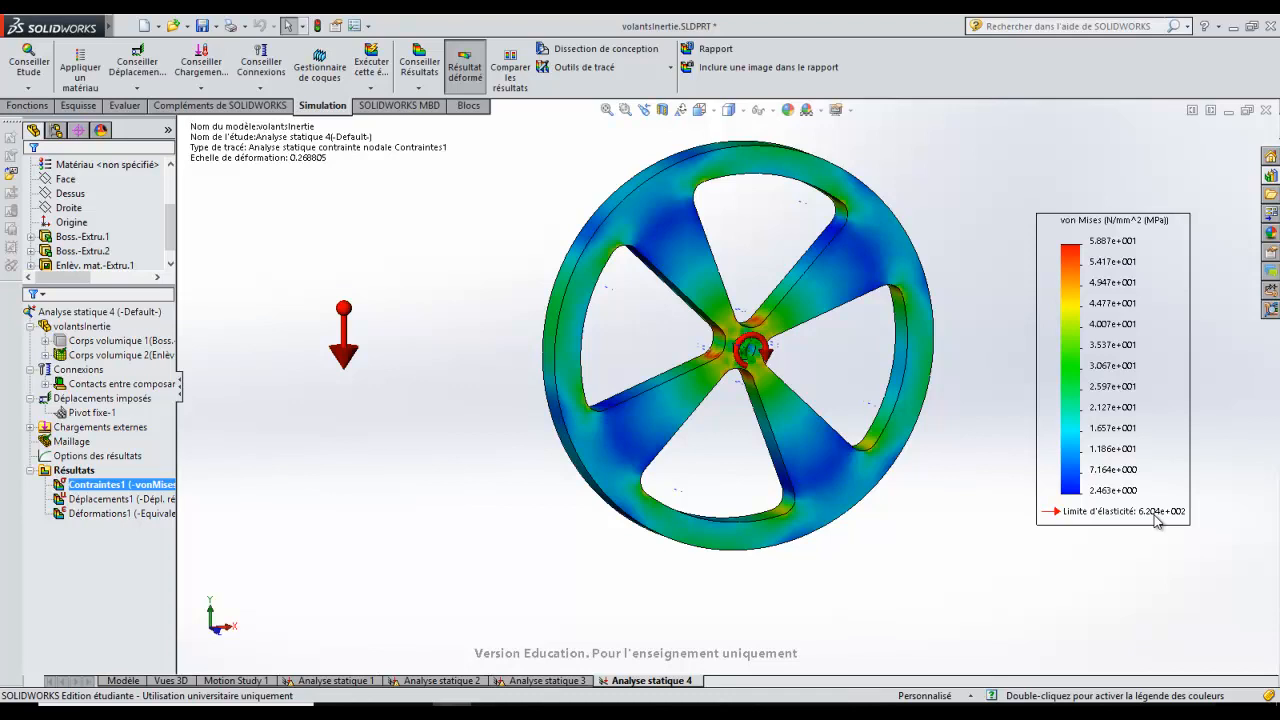
Step: Create a safety factor plot for all bodies using the Automatique criterion
right_click(103, 469)
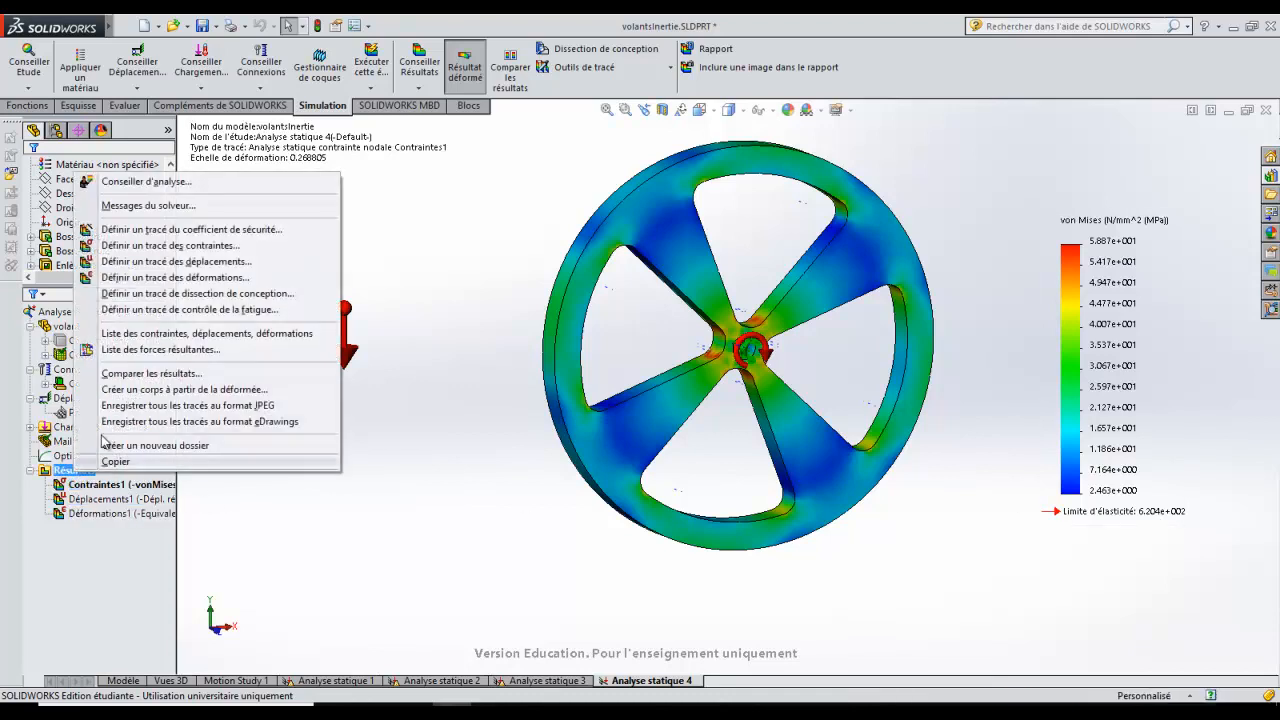
left_click(166, 232)
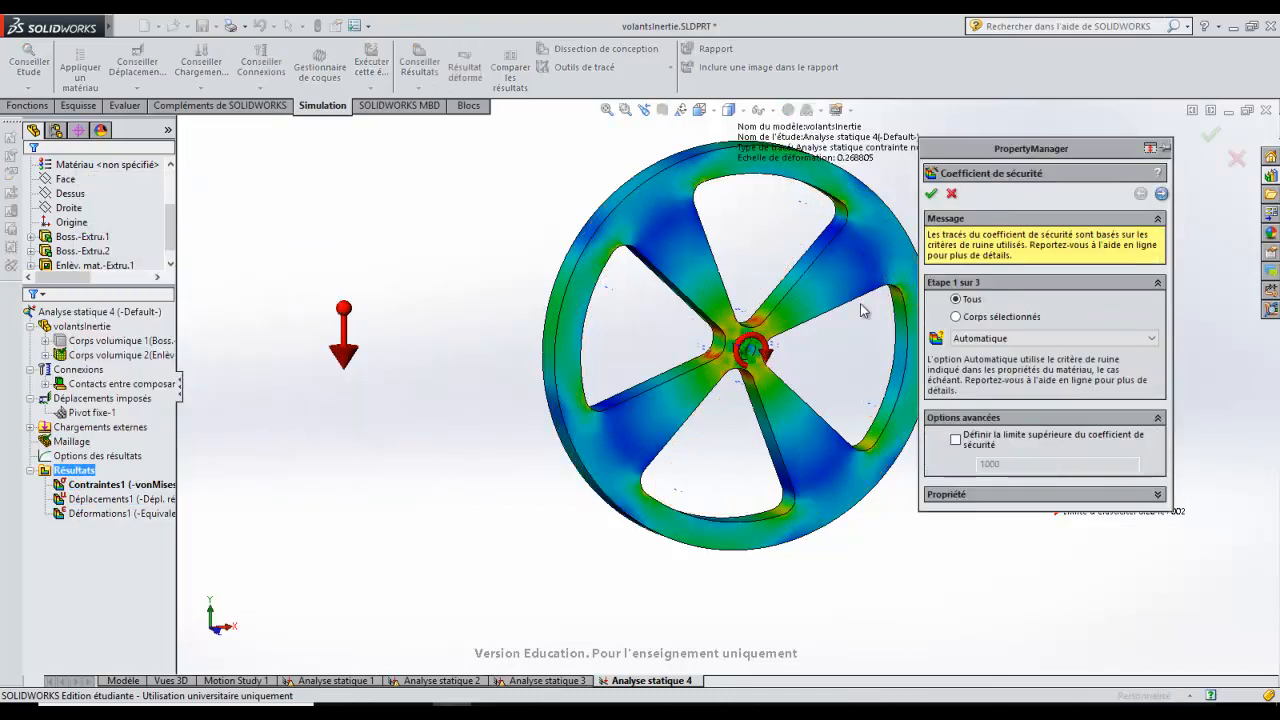
left_click(932, 195)
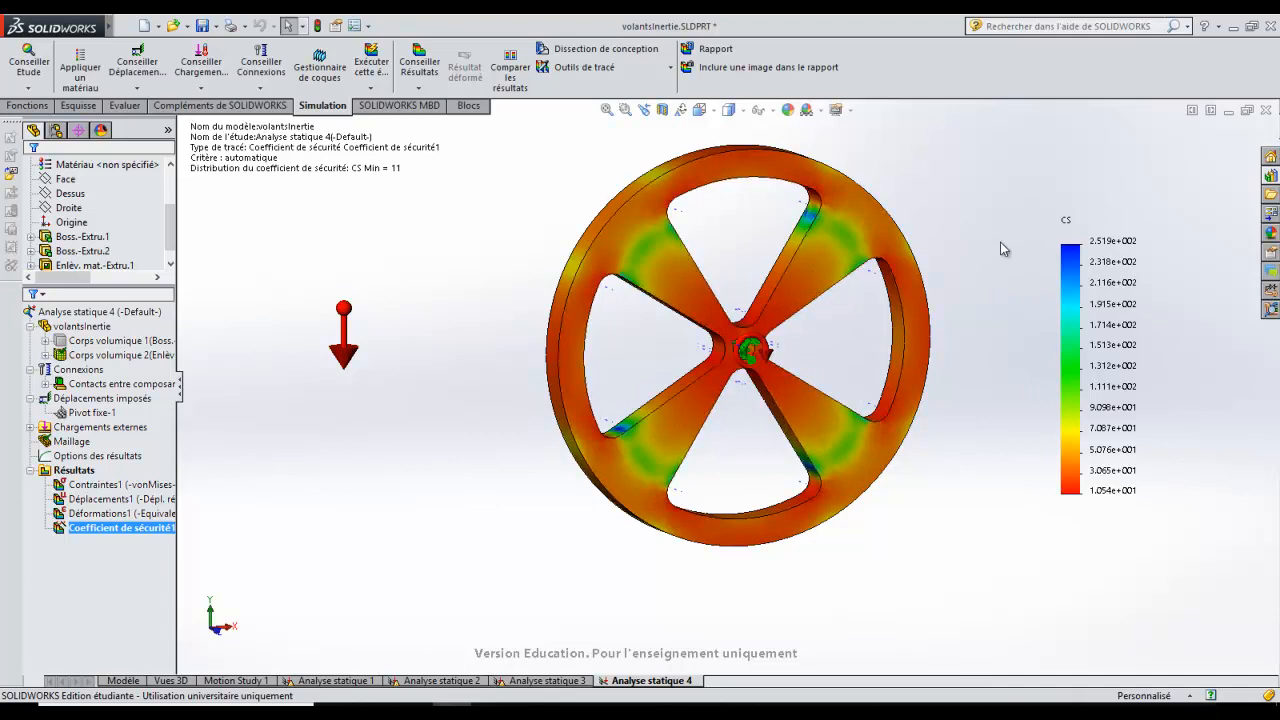
Step: Set the angular velocity of the centrifugal load Centrifuge-1 to 5000 rad/s, leaving the angular acceleration at 0 rad/s^2
middle_click_drag(732, 266, 645, 326, "ctrl")
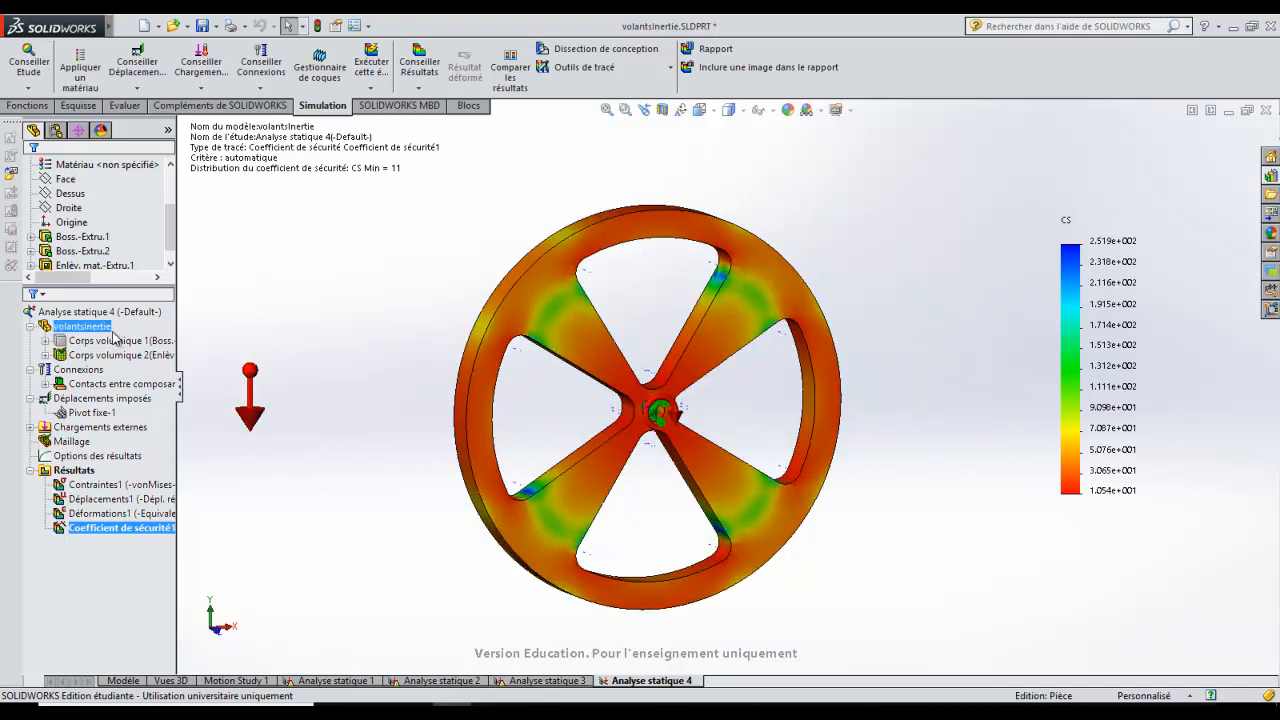
left_click(31, 427)
left_click(93, 456)
right_click(93, 457)
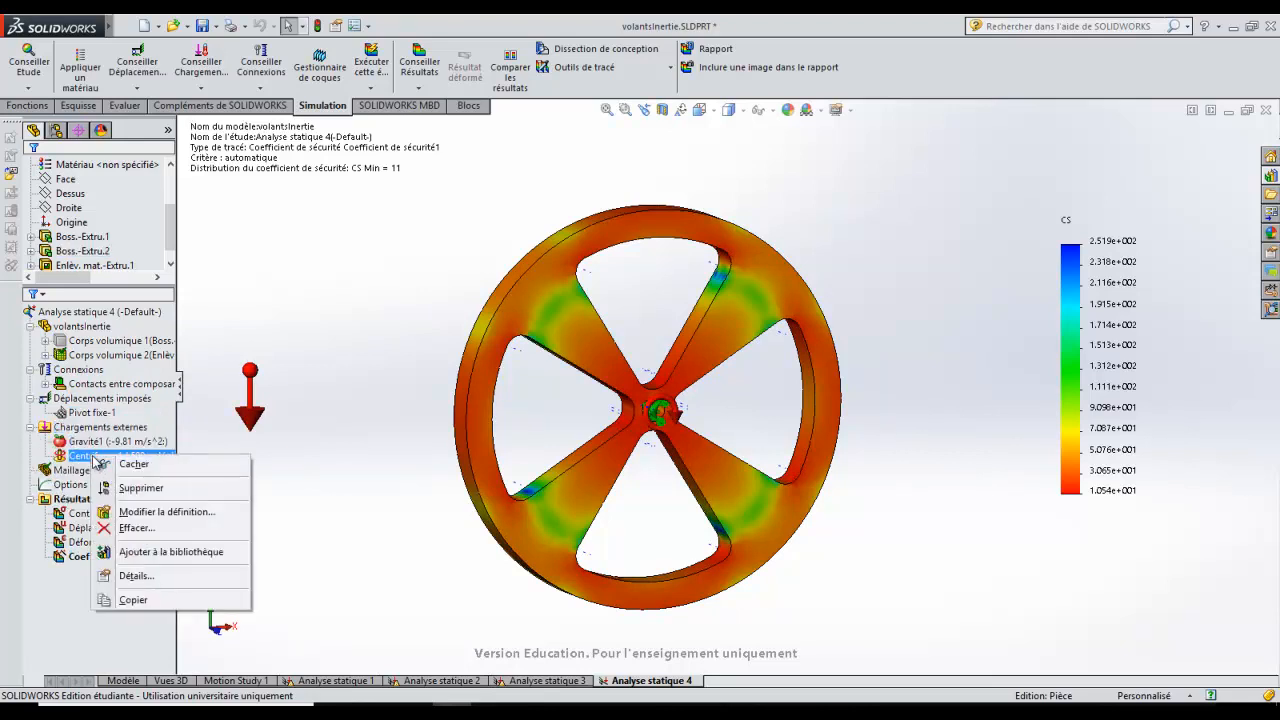
left_click(140, 512)
double_click(988, 315)
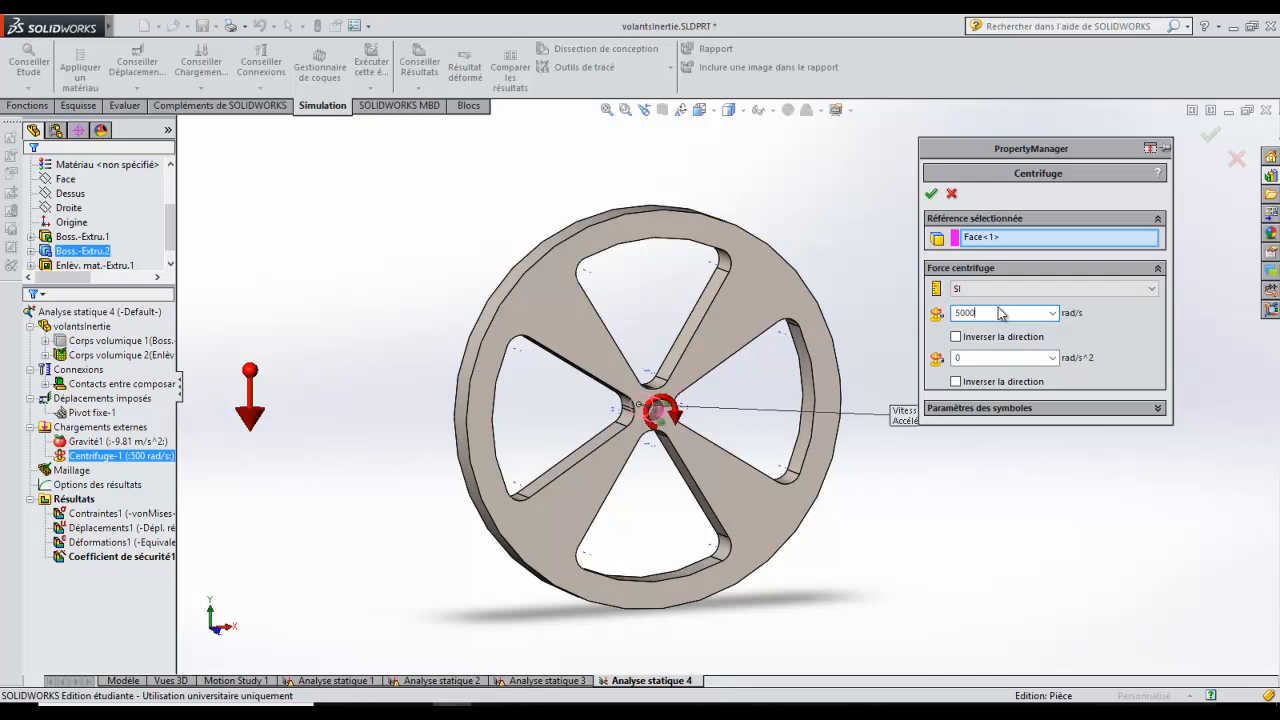
left_click(1047, 312)
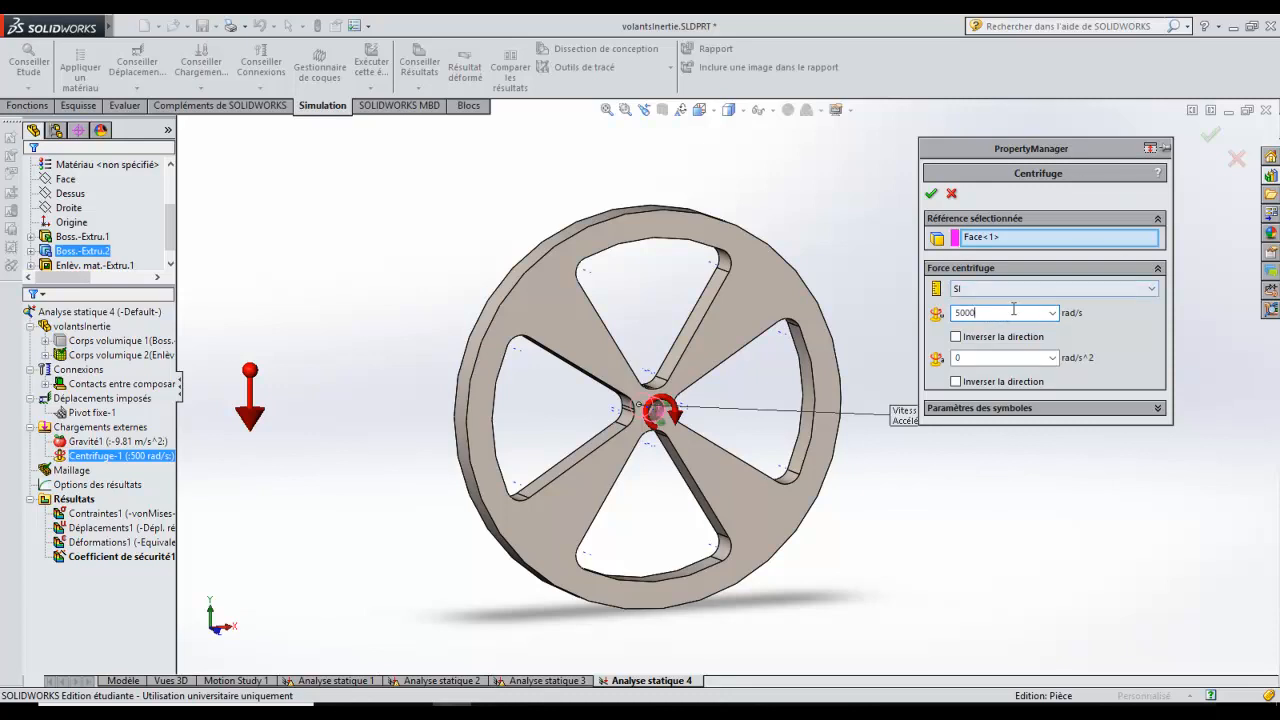
double_click(972, 357)
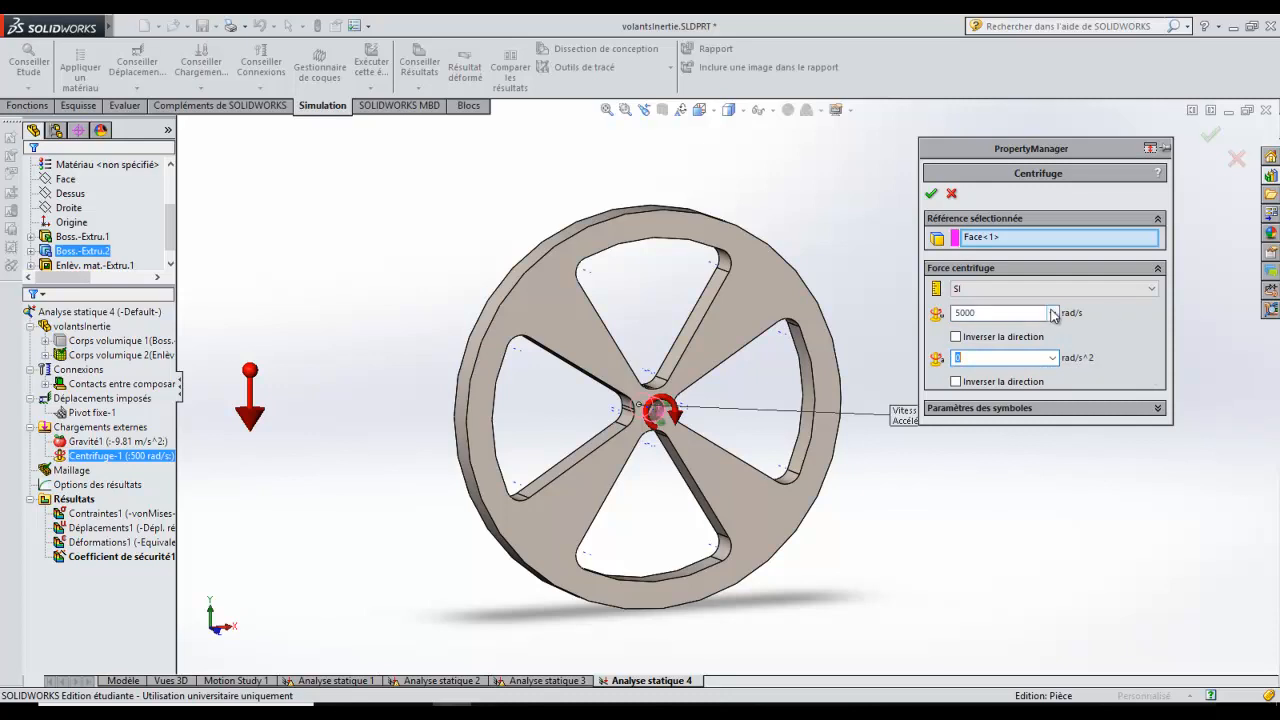
left_click_drag(975, 158, 949, 176)
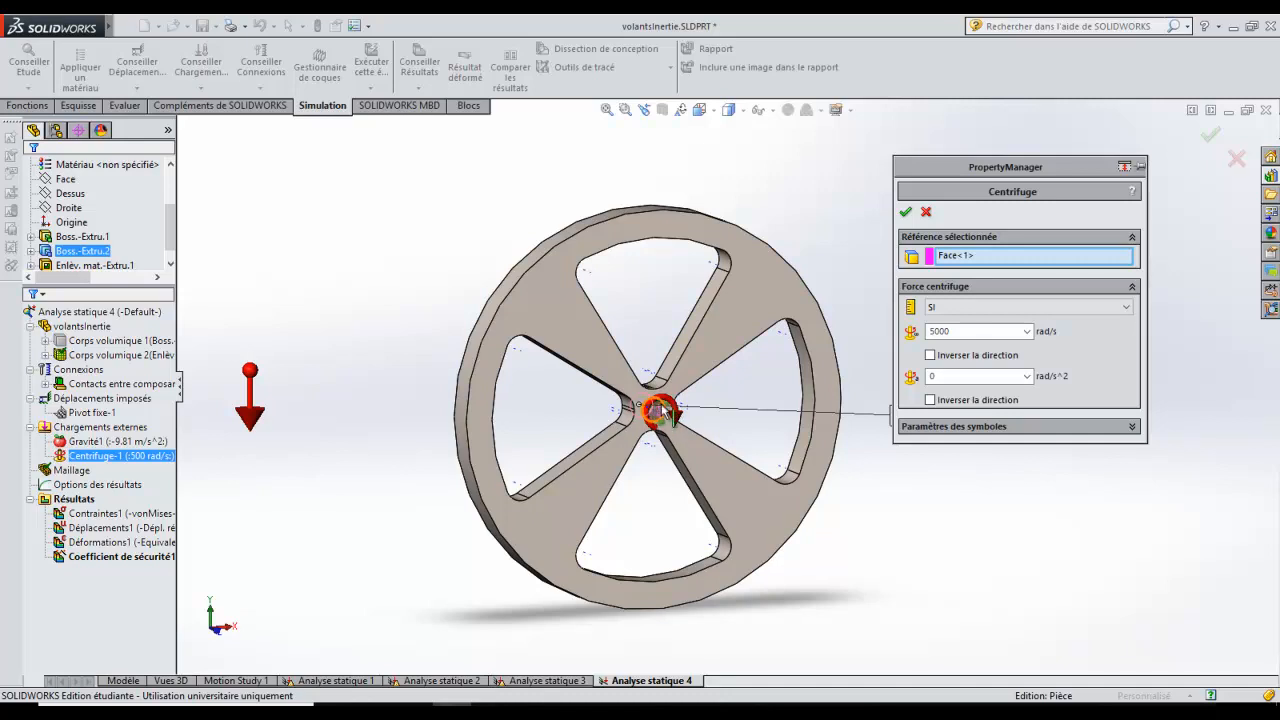
left_click_drag(978, 172, 947, 174)
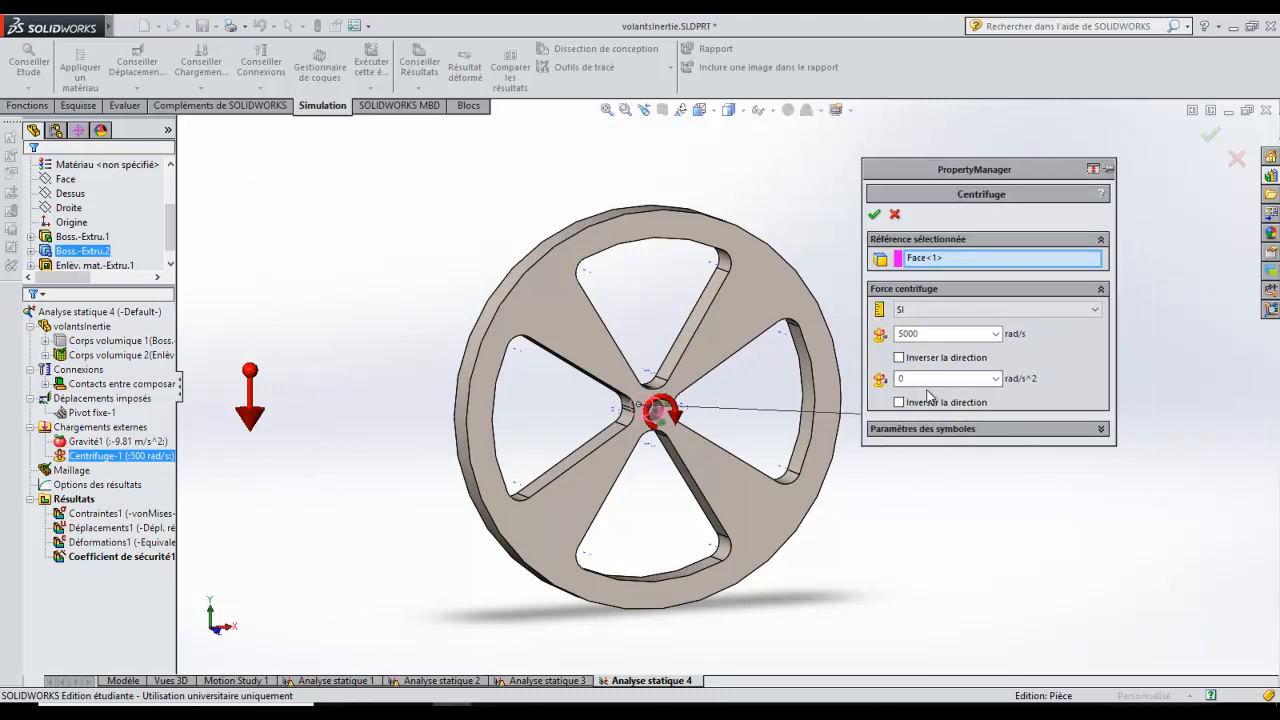
left_click(873, 215)
Step: Rerun Analyse statique 4 with small displacements and display the updated safety factor plot
right_click(104, 315)
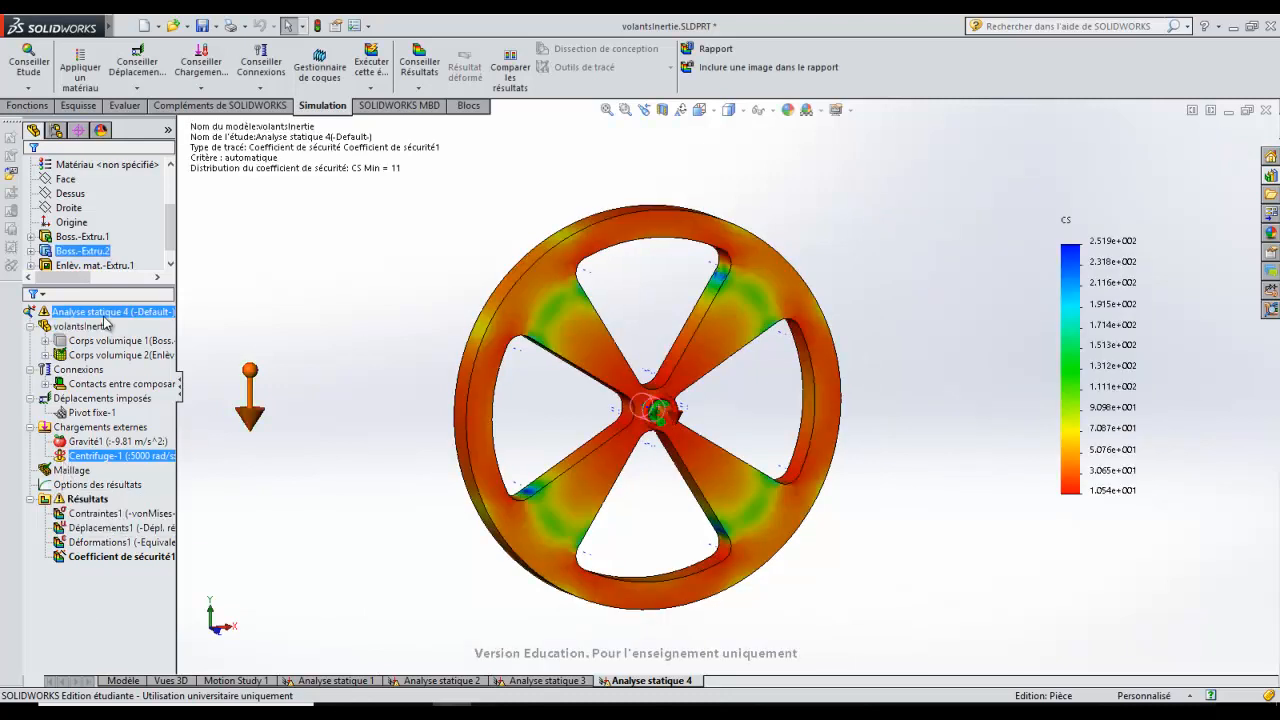
left_click(157, 346)
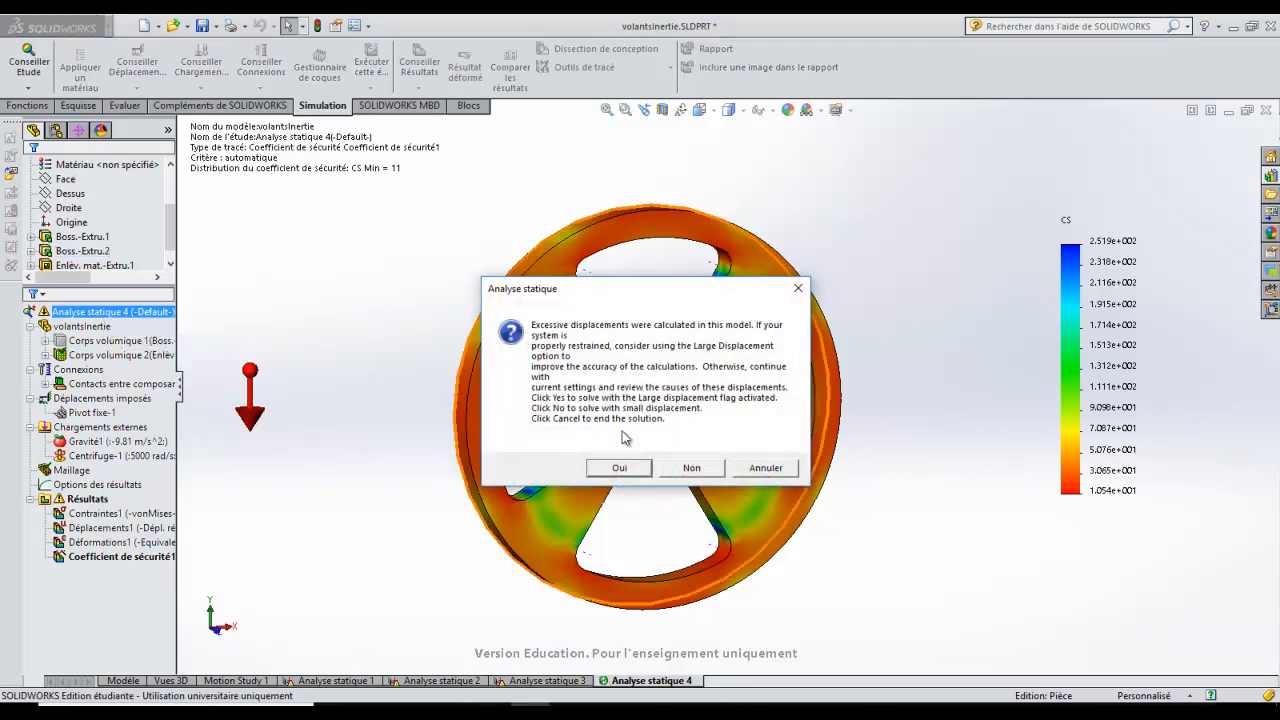
left_click(691, 467)
double_click(94, 559)
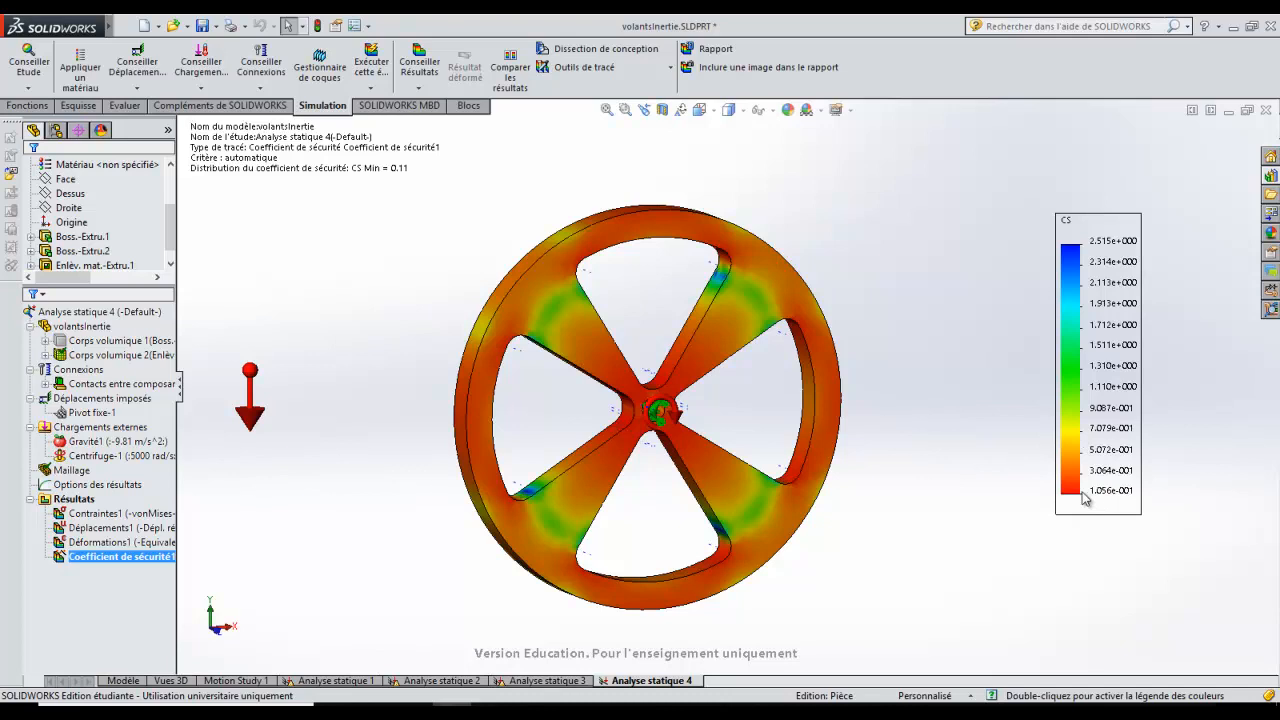
Step: Display the von Mises stress plot Contraintes1 and iso-clip it at about 4750 N/mm^2 (MPa)
double_click(108, 514)
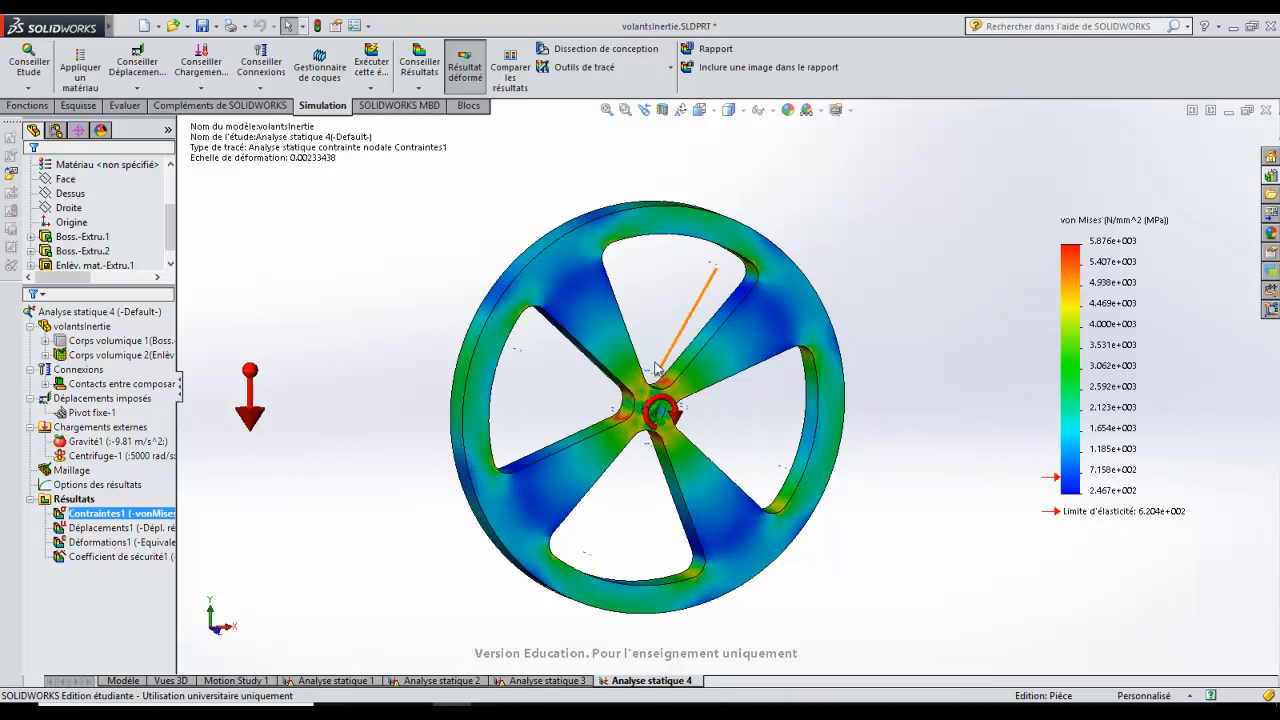
mouse_move(660, 402)
middle_mouse_down()
mouse_move(676, 412)
mouse_move(666, 405)
middle_mouse_up()
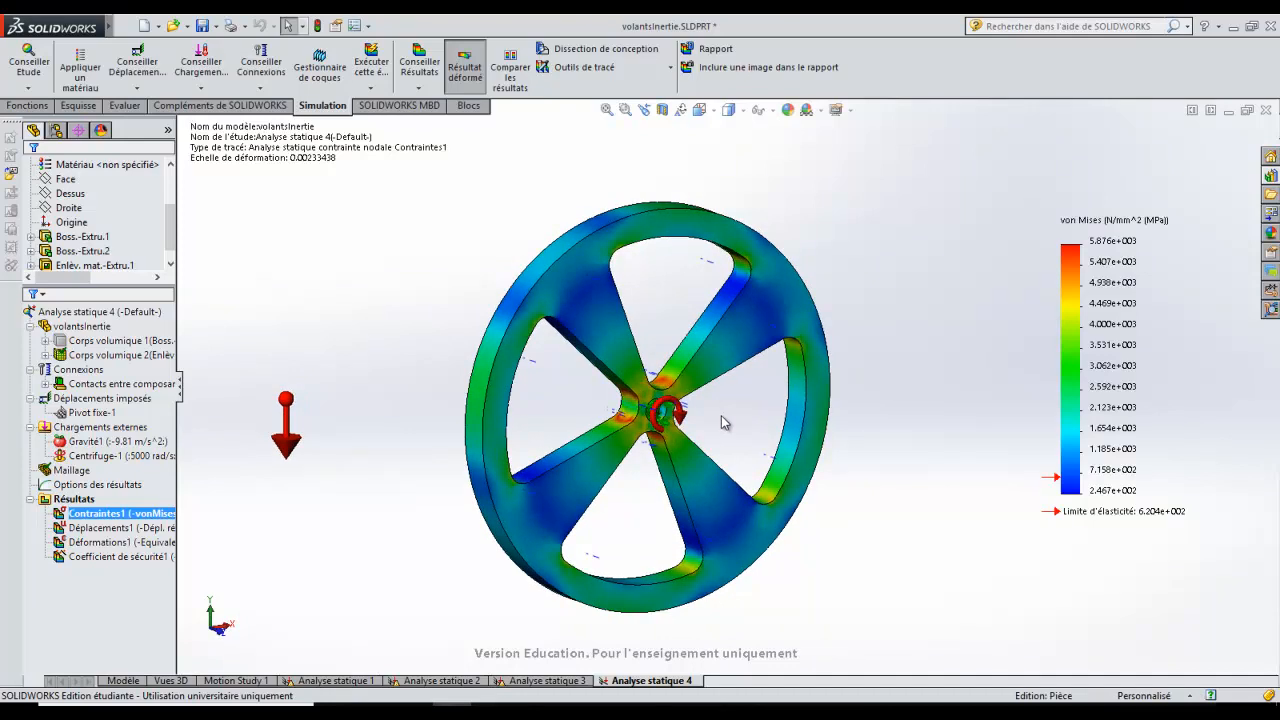
right_click(95, 513)
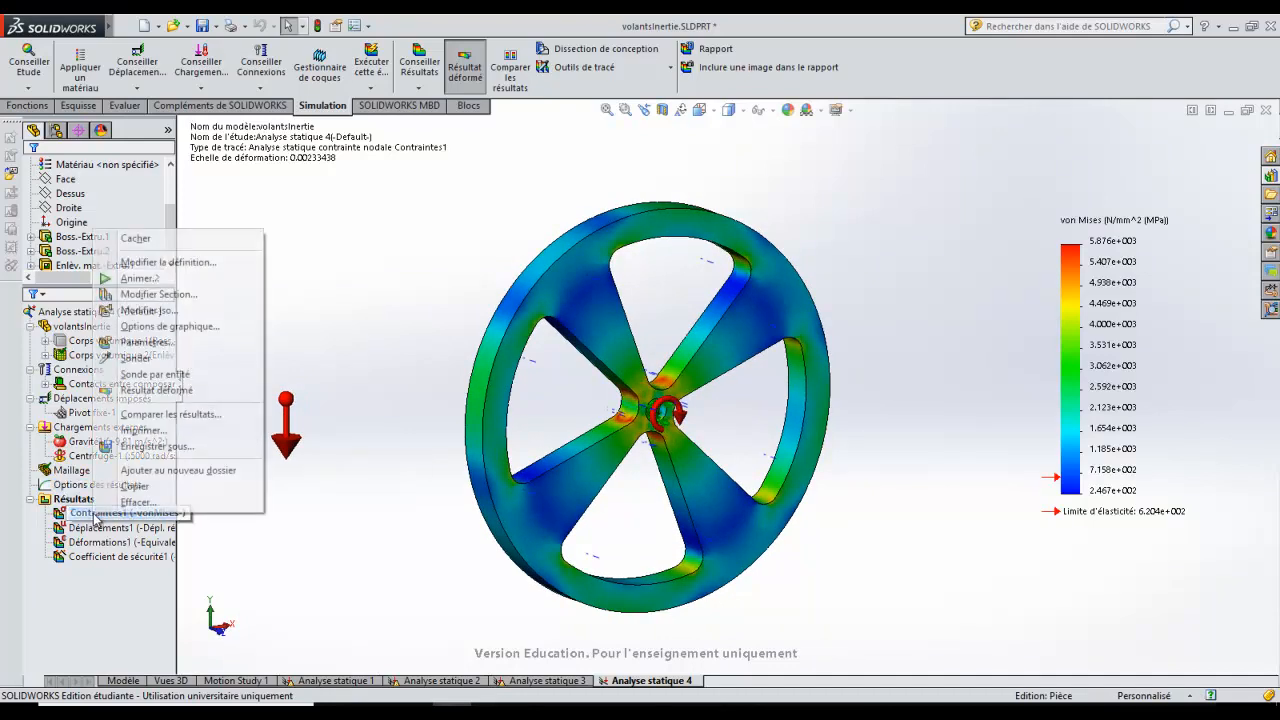
left_click(163, 311)
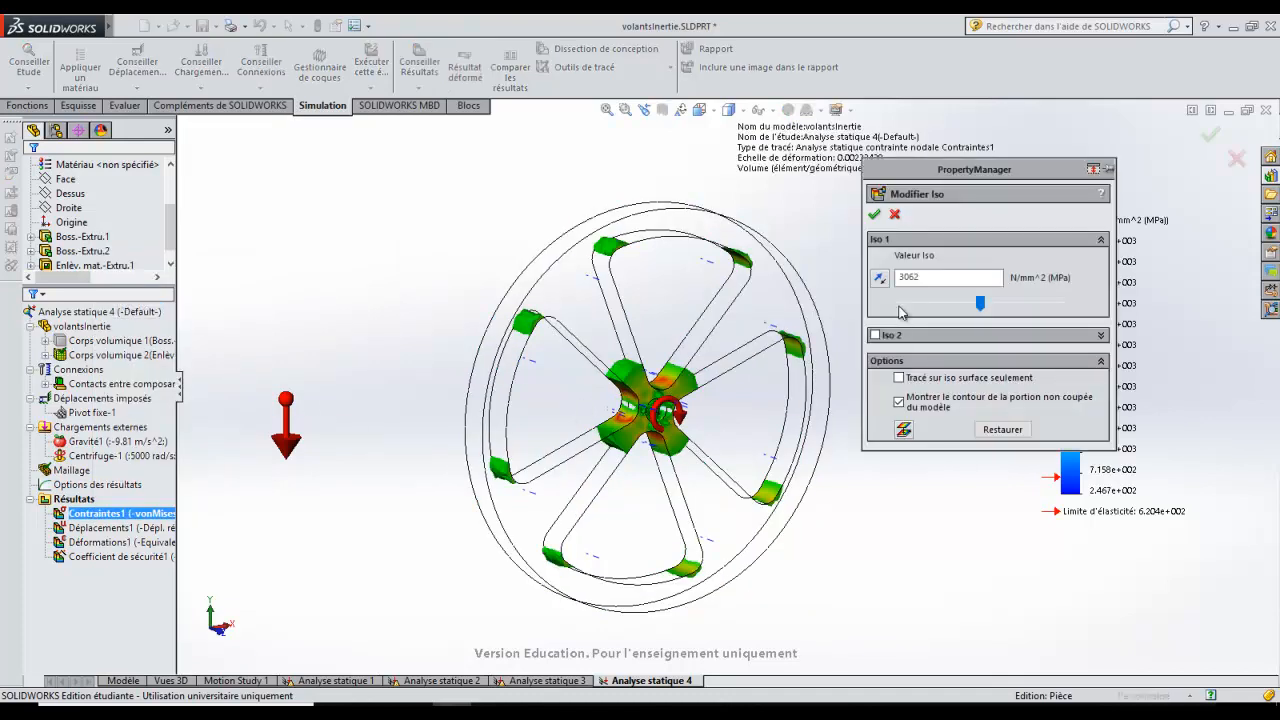
left_click_drag(979, 303, 1029, 318)
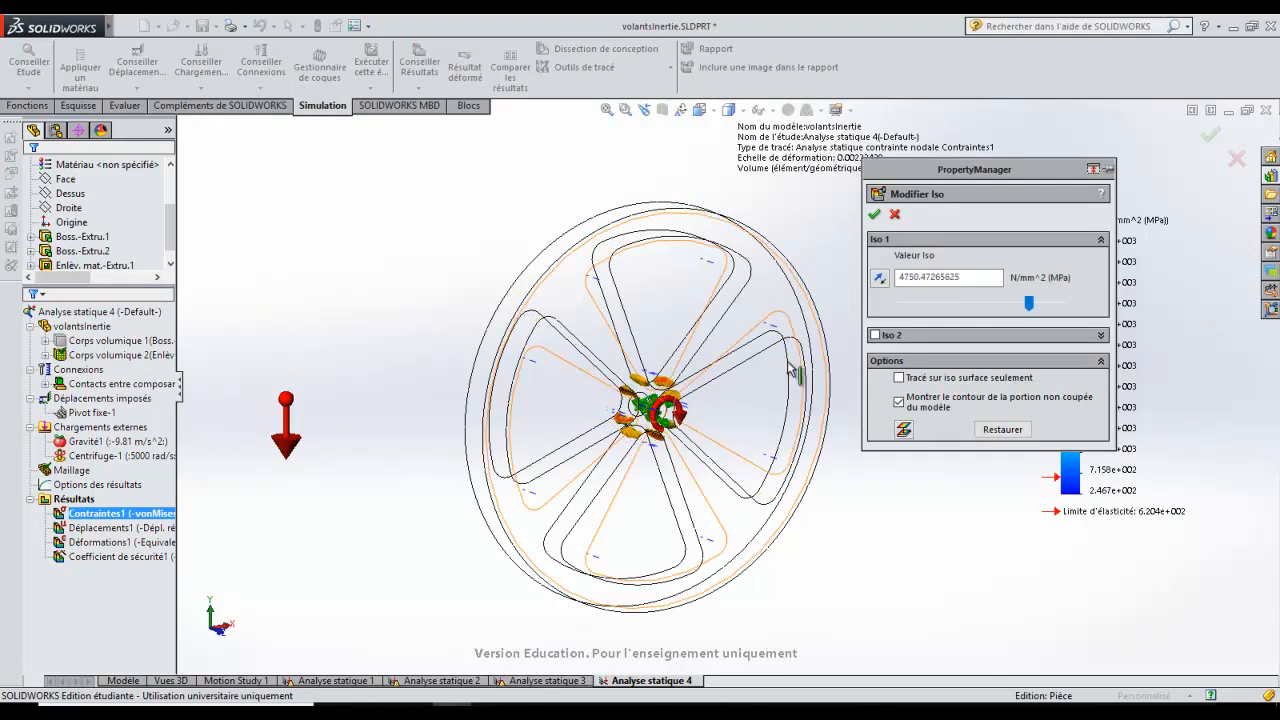
Step: Examine the clipped stress regions around the flywheel's hub and discard the iso clipping to restore the full stress plot
scroll(729, 397, "down", 2)
scroll(609, 363, "down", 4)
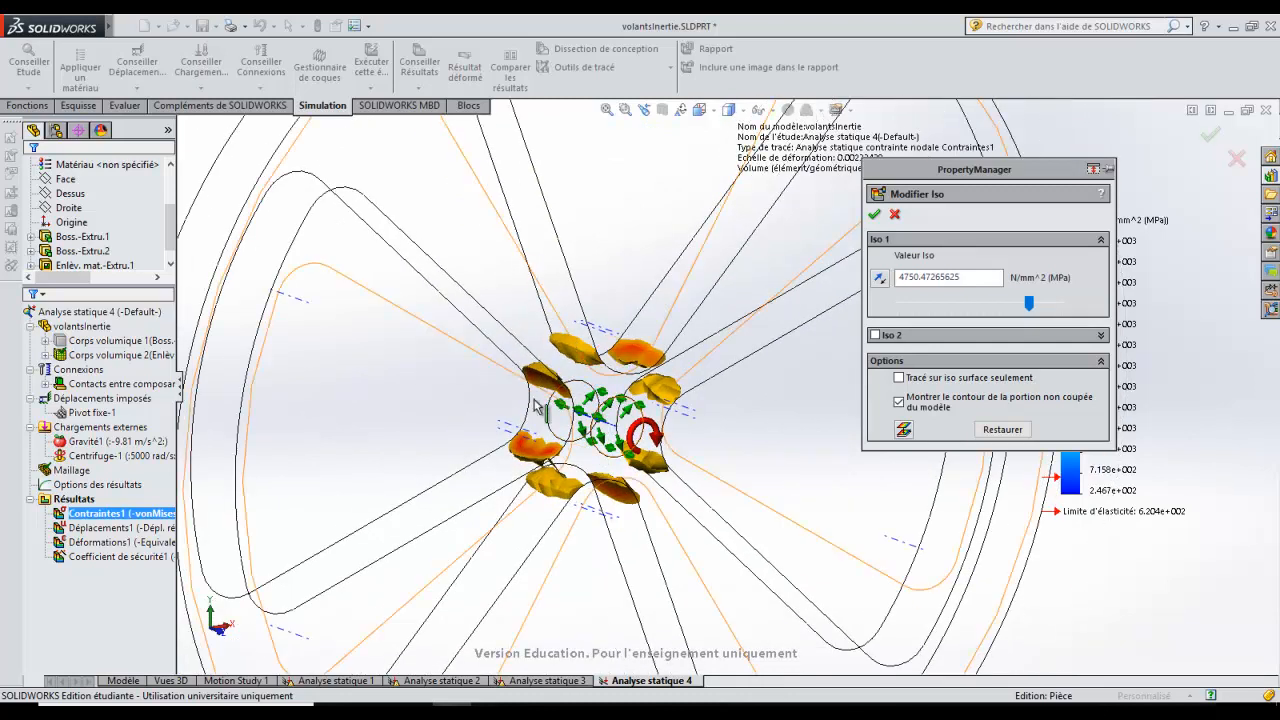
scroll(671, 458, "up", 1)
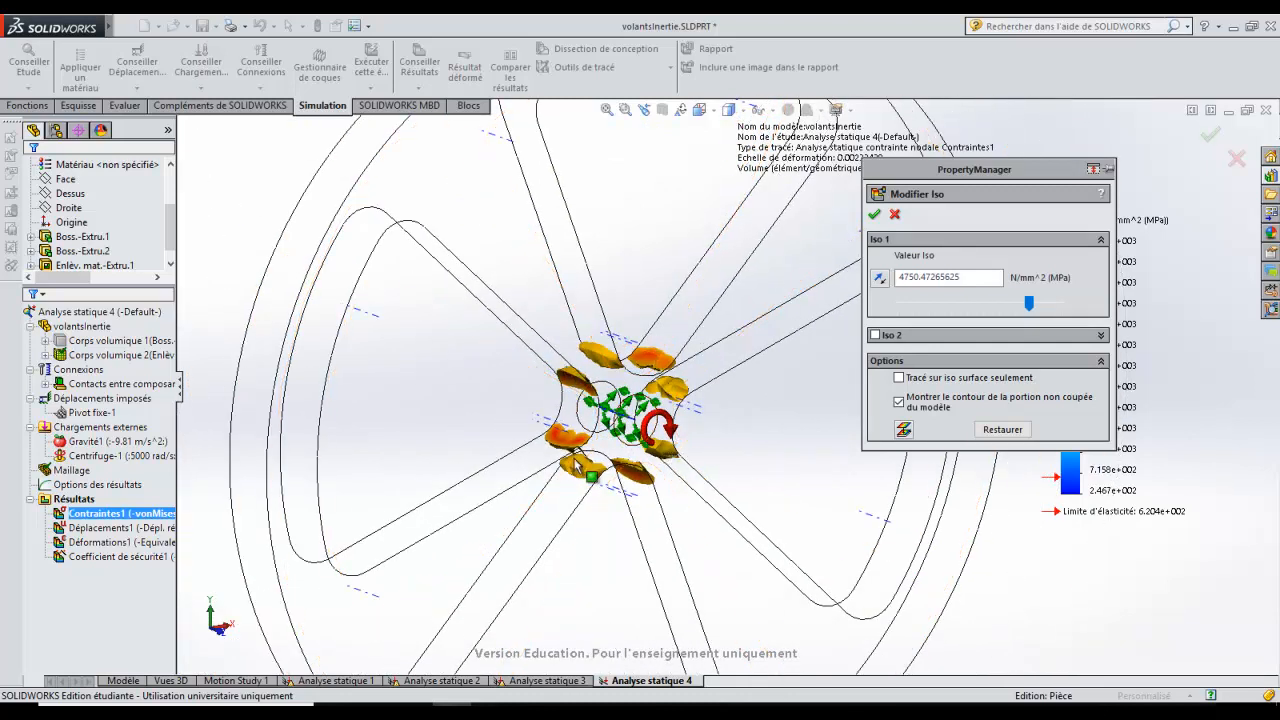
scroll(780, 340, "up", 1)
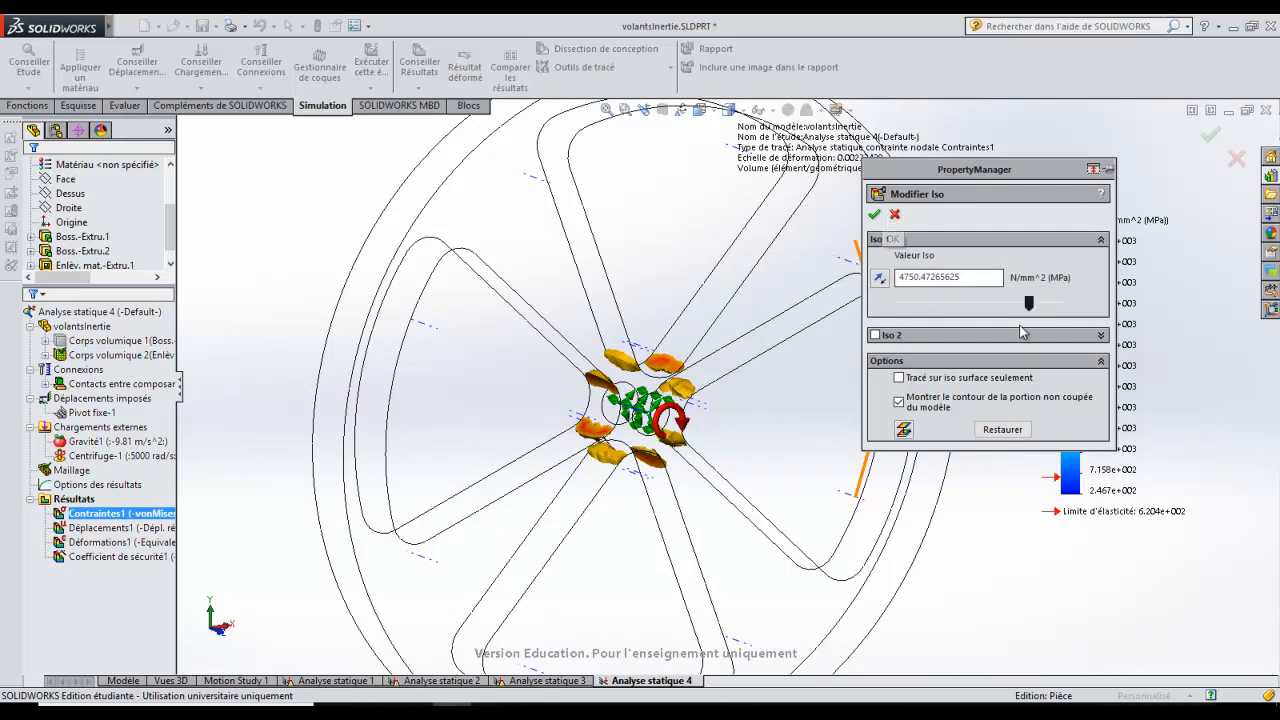
left_click(895, 214)
scroll(1040, 304, "up", 3)
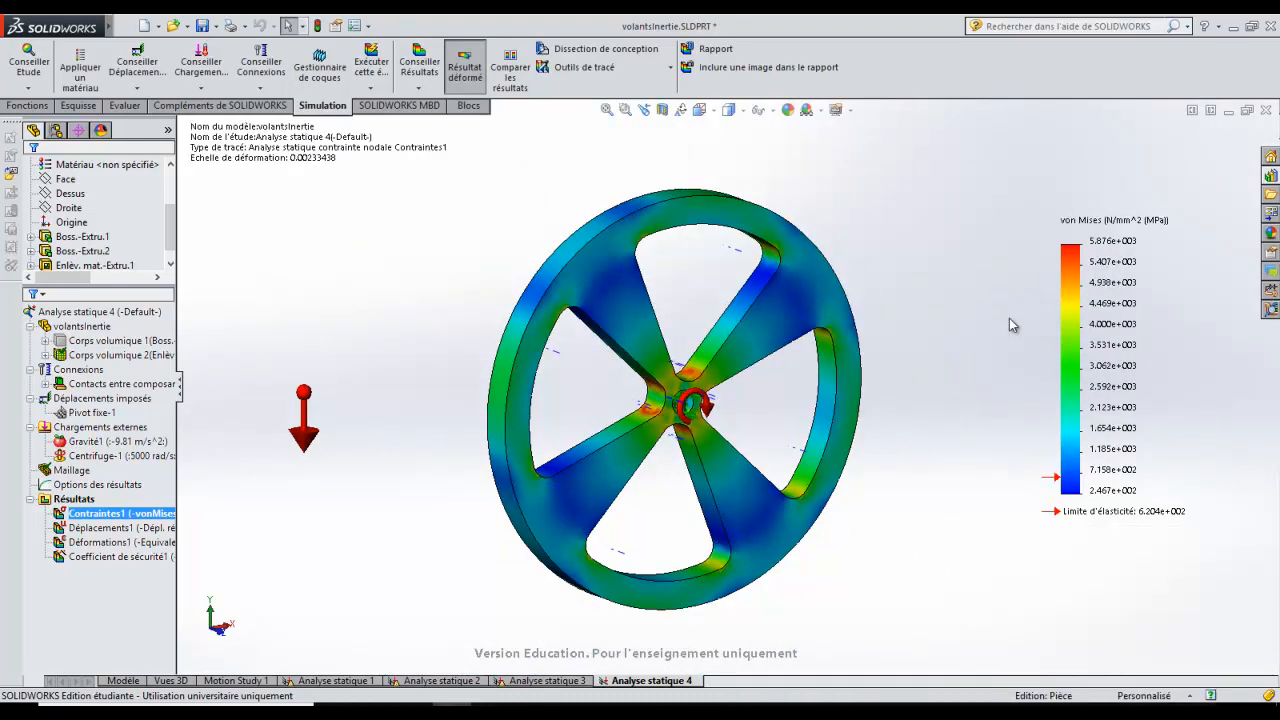
scroll(1009, 324, "up", 2)
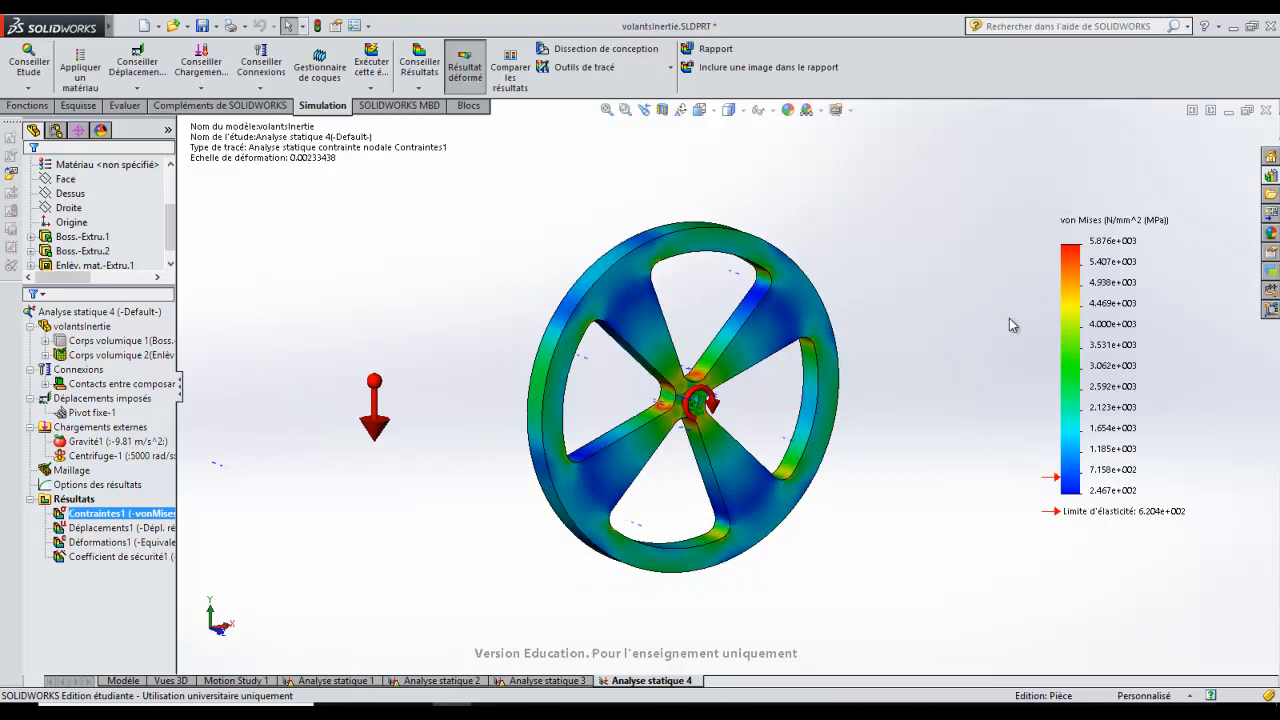